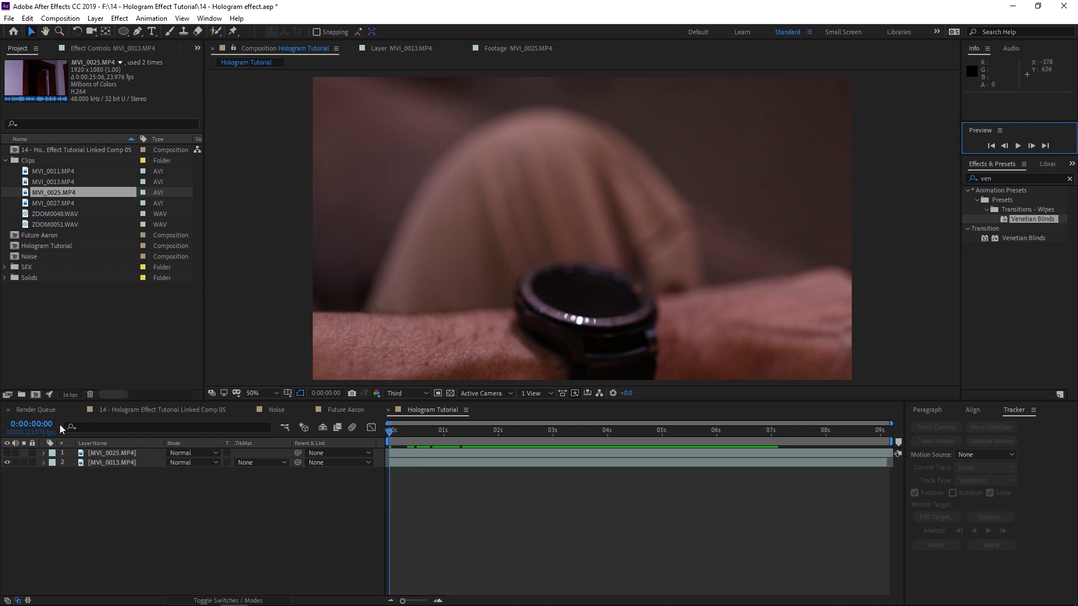
# - Show the MVI_0025.MP4 layer and pre-compose it as "Hologram", moving all attributes into the new composition
pyautogui.click(8, 453)
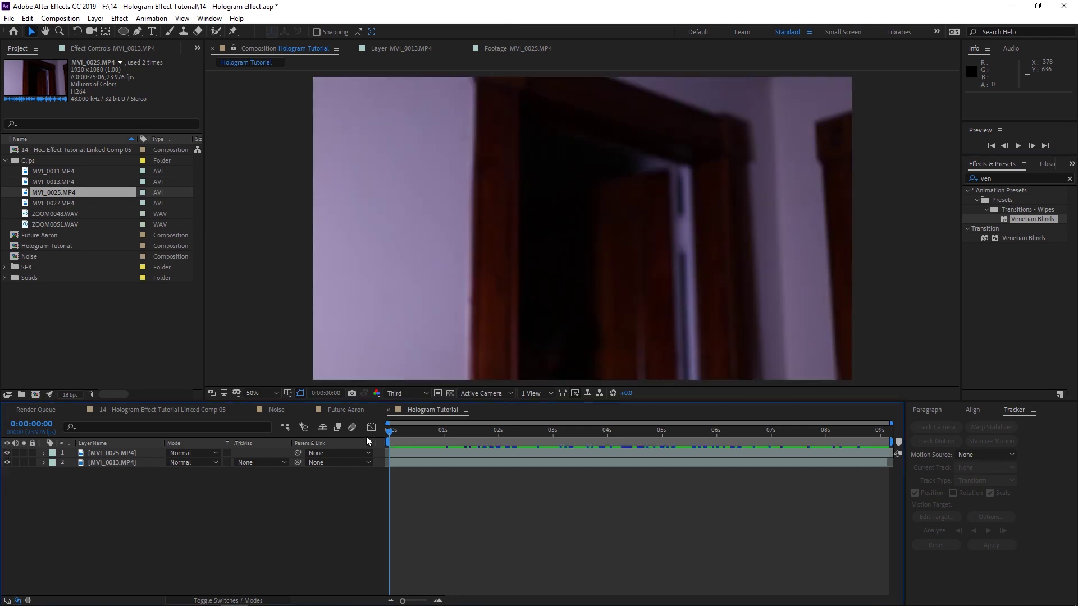
pyautogui.moveTo(390, 433); pyautogui.dragTo(436, 443)
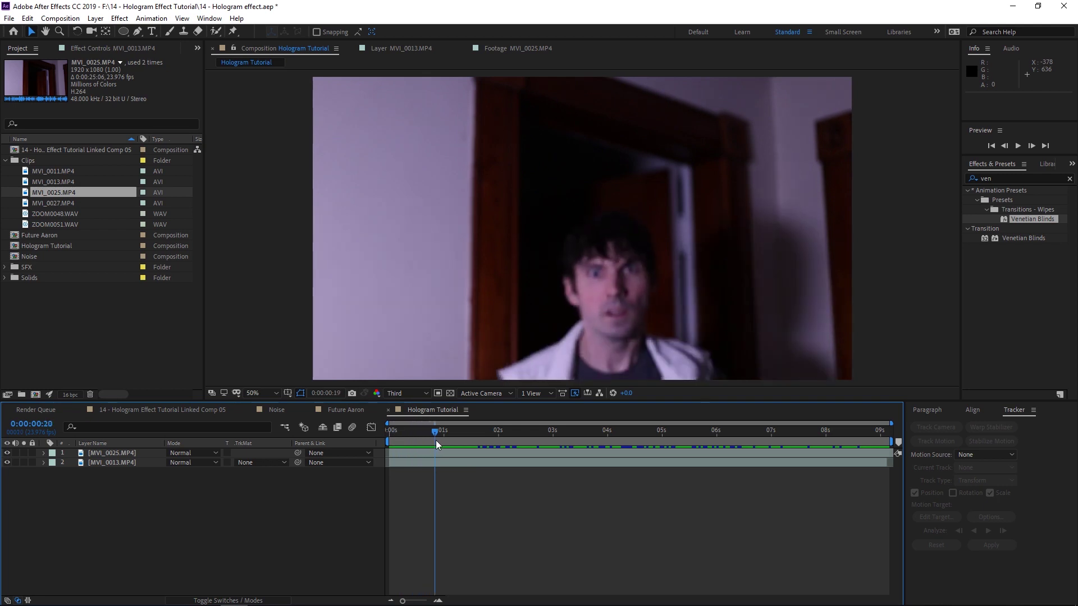
pyautogui.click(169, 453)
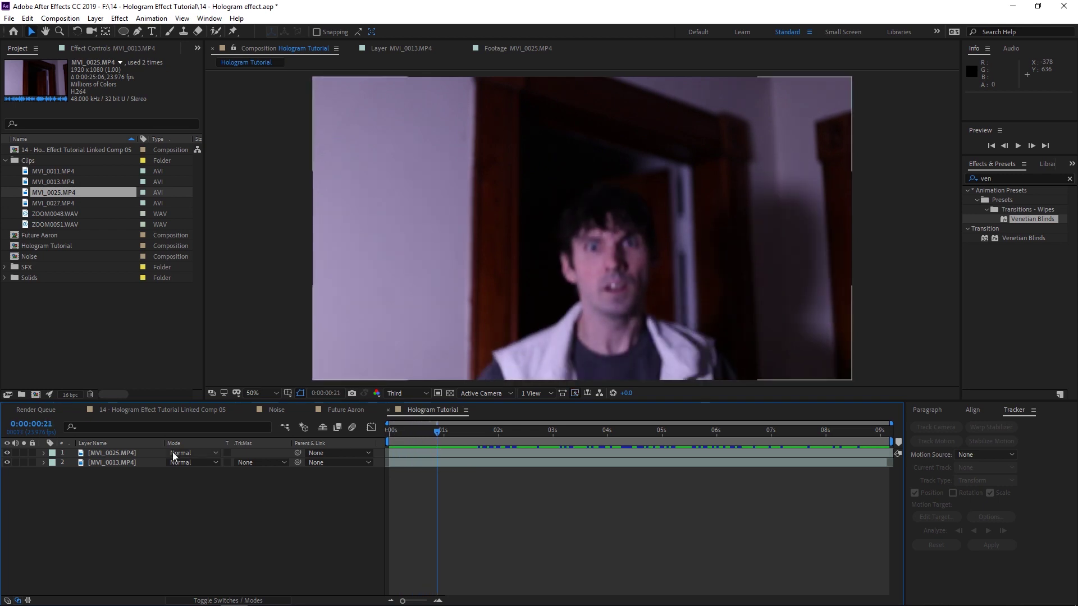
pyautogui.rightClick(136, 452)
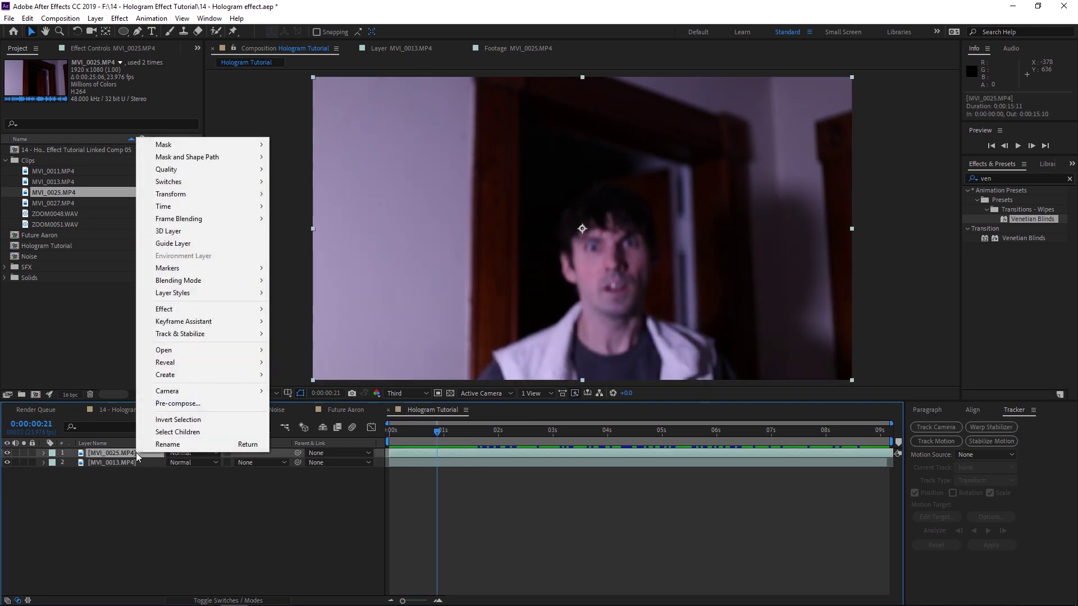
pyautogui.click(174, 400)
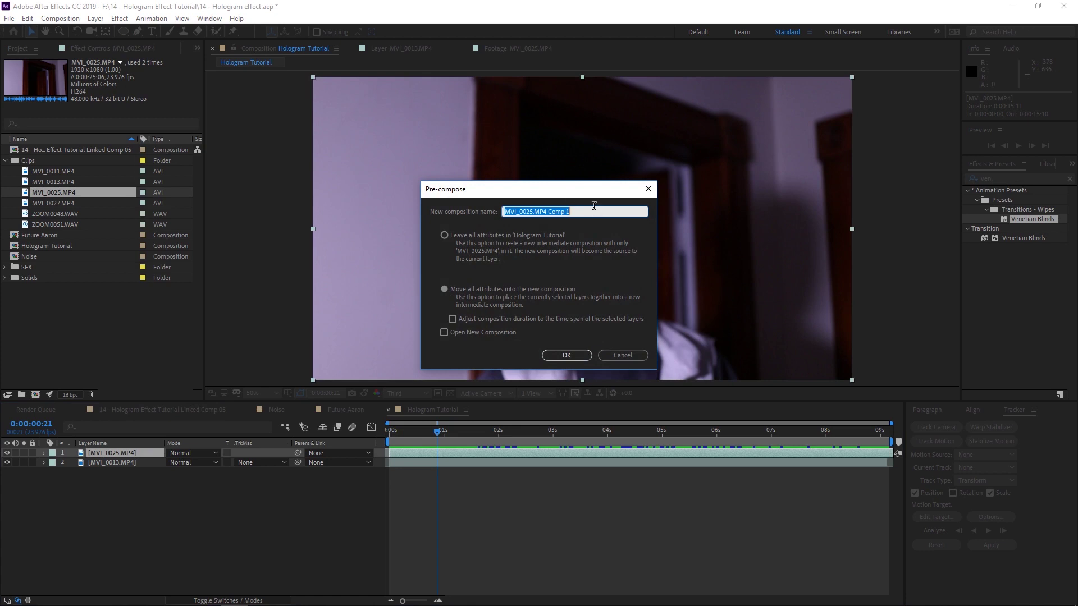
pyautogui.write('Hologram')
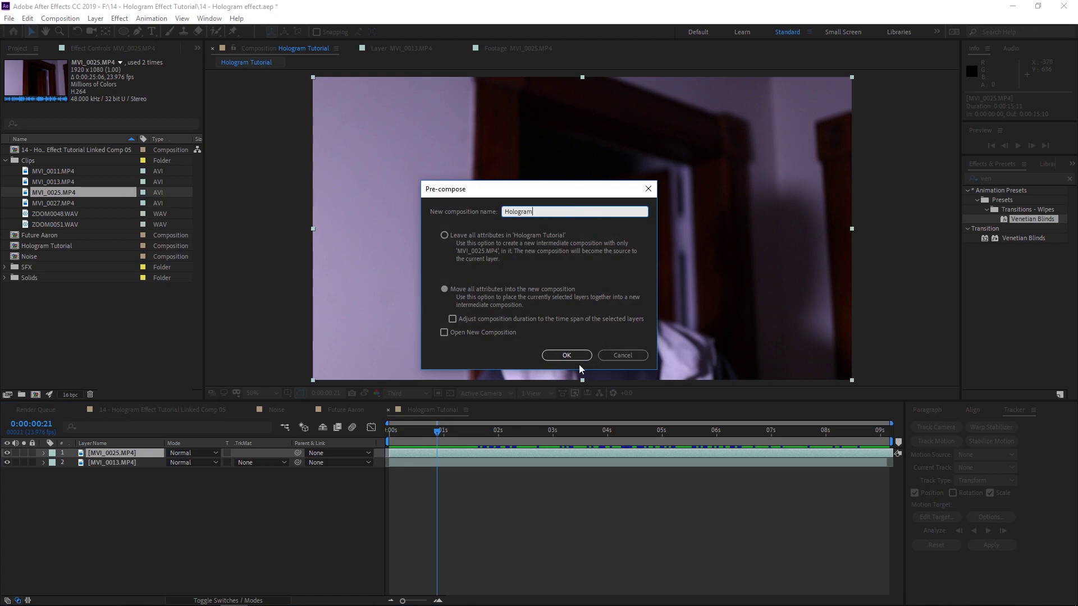
pyautogui.click(567, 356)
# - Apply the Tint and Levels effects to the Hologram layer
pyautogui.moveTo(437, 433); pyautogui.dragTo(399, 440)
pyautogui.click(1005, 178)
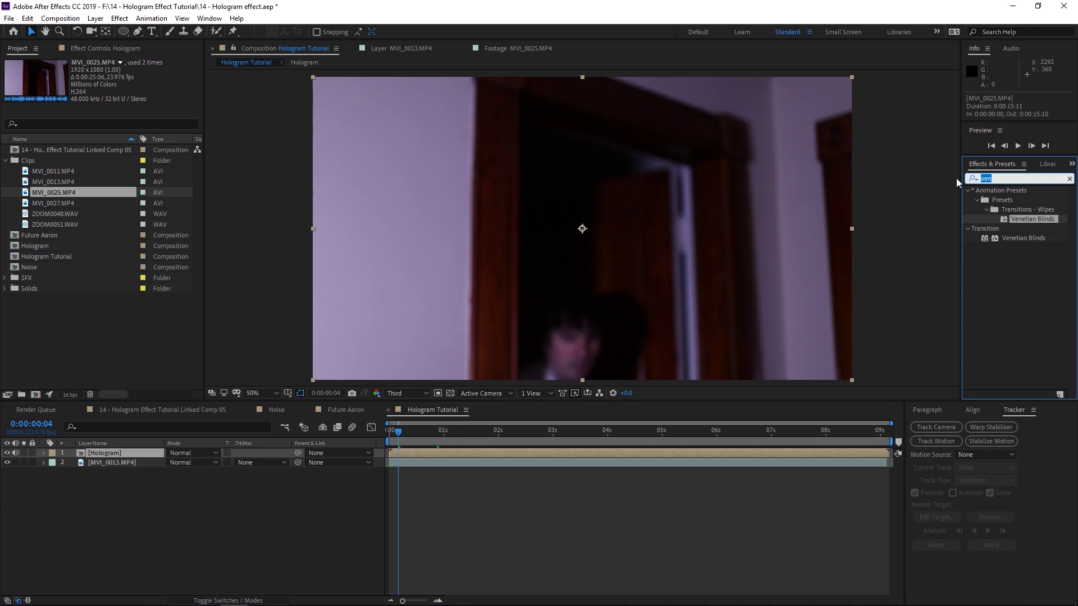
pyautogui.write('tint')
pyautogui.moveTo(1018, 238); pyautogui.dragTo(780, 365)
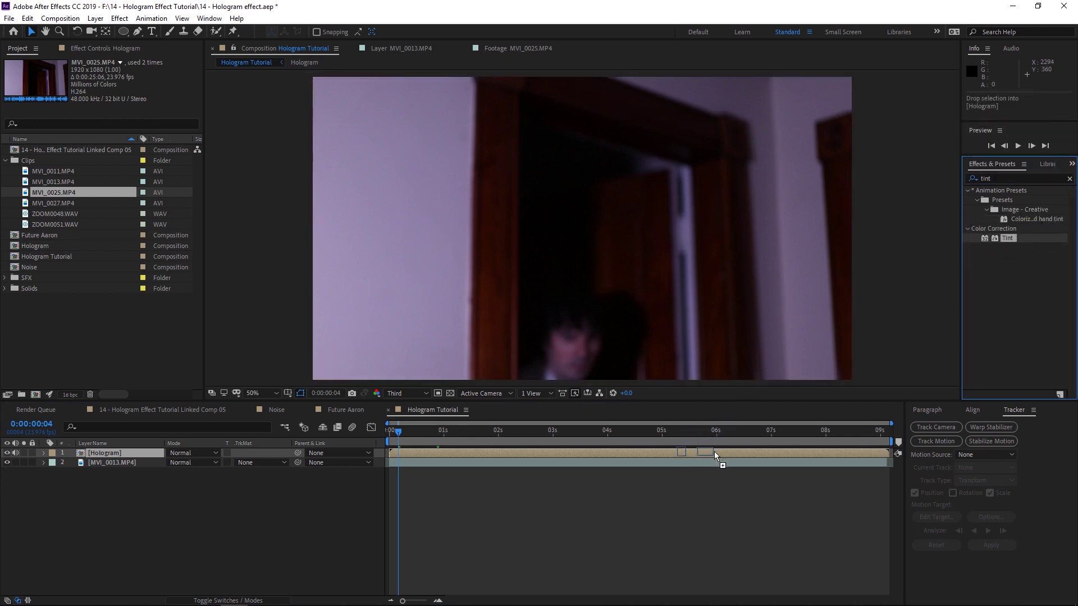
pyautogui.click(1002, 179)
pyautogui.write('levels')
pyautogui.moveTo(1008, 259); pyautogui.dragTo(709, 454)
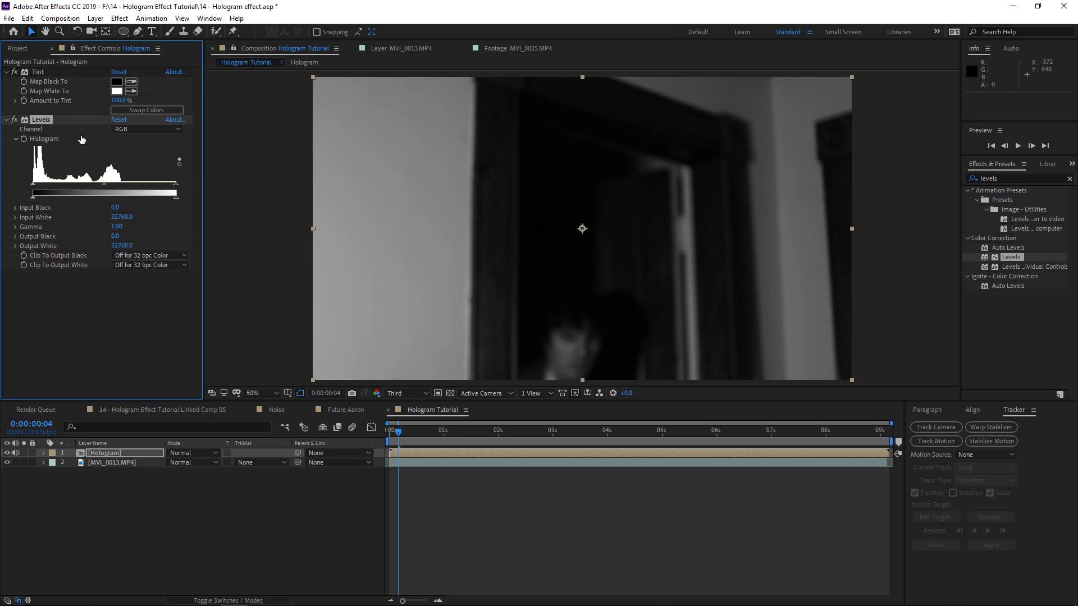
# - In the Levels effect's Blue channel, lower Blue Input White to about 9123.6 to tint the hologram blue
pyautogui.click(133, 130)
pyautogui.click(136, 179)
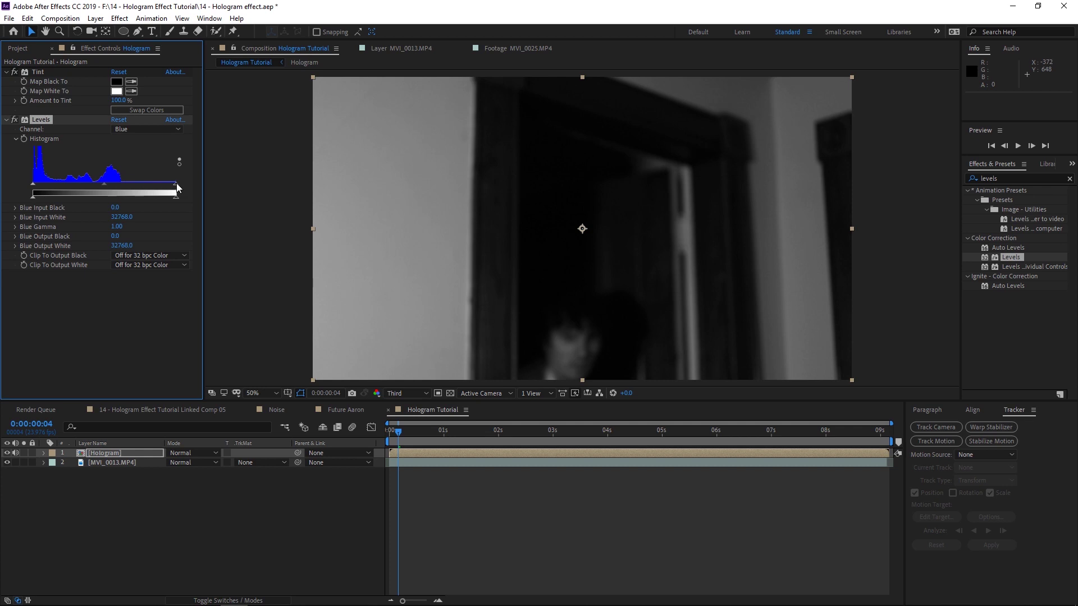
pyautogui.moveTo(176, 186); pyautogui.dragTo(106, 194)
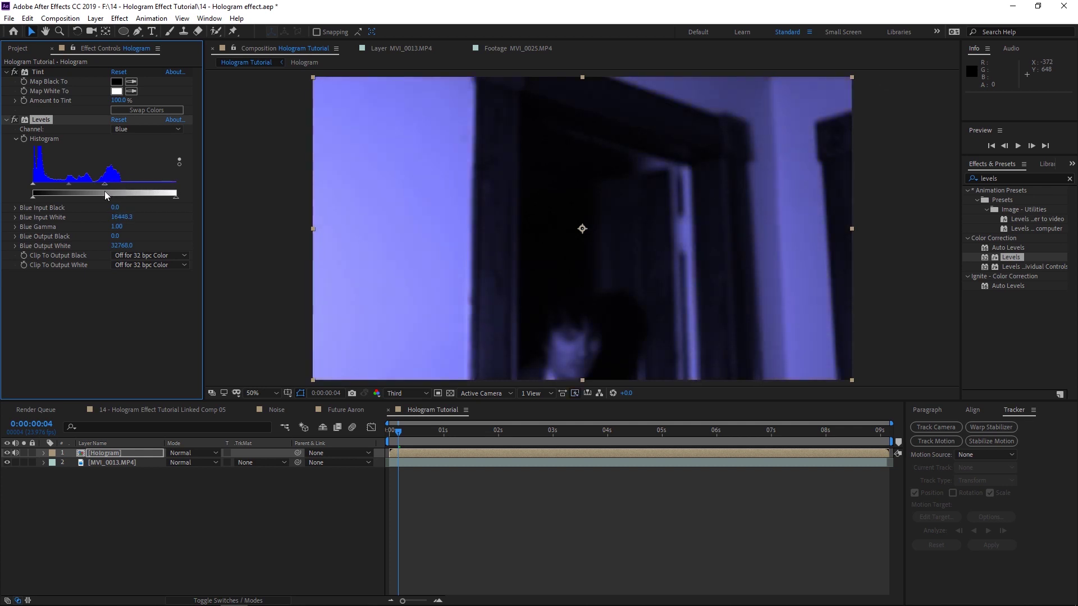
pyautogui.moveTo(78, 194); pyautogui.dragTo(74, 195)
pyautogui.moveTo(398, 432); pyautogui.dragTo(456, 439)
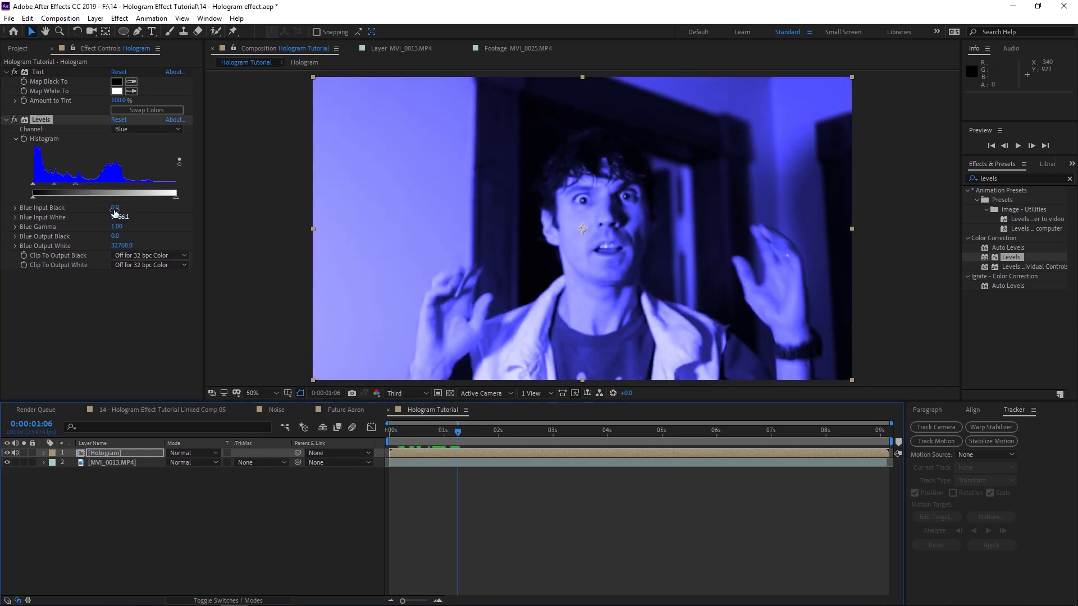
pyautogui.moveTo(75, 184); pyautogui.dragTo(73, 185)
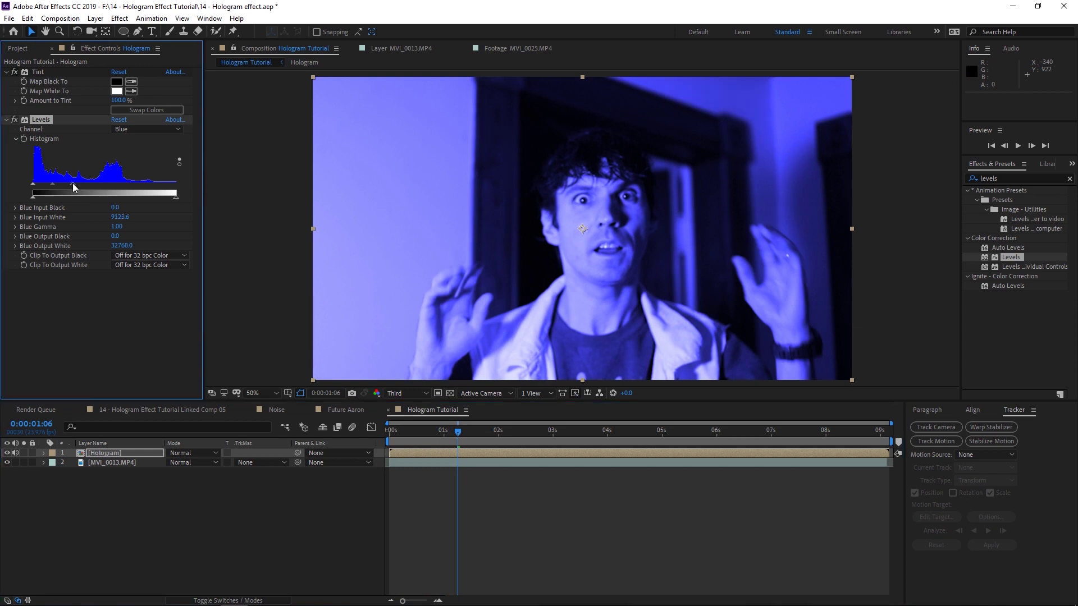
# - Open the Hologram composition and apply the Venetian Blinds transition effect to the MVI_0025.MP4 layer
pyautogui.click(135, 454)
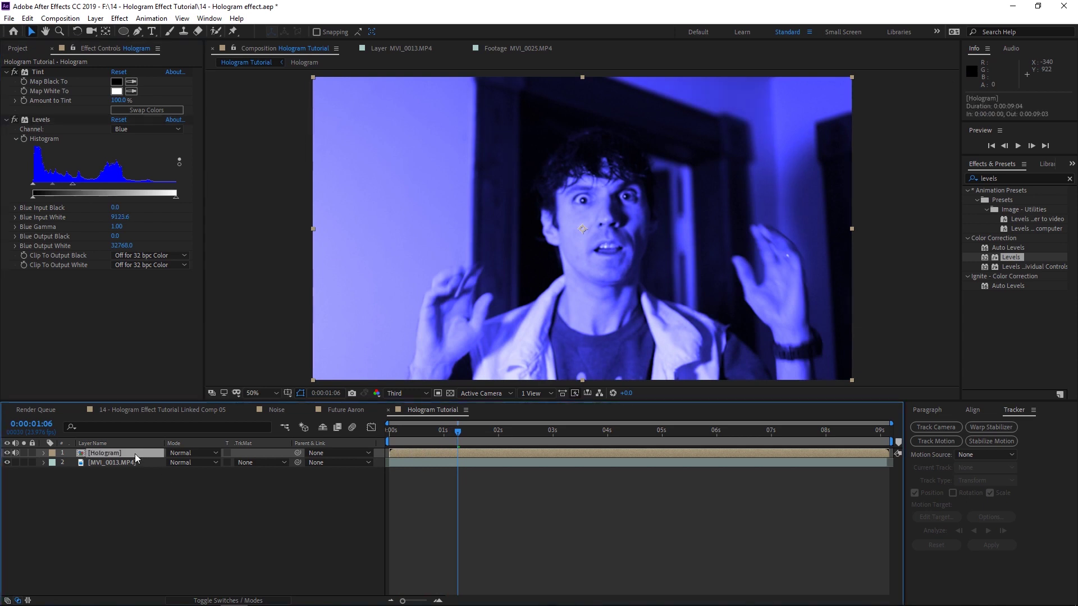
pyautogui.doubleClick(135, 454)
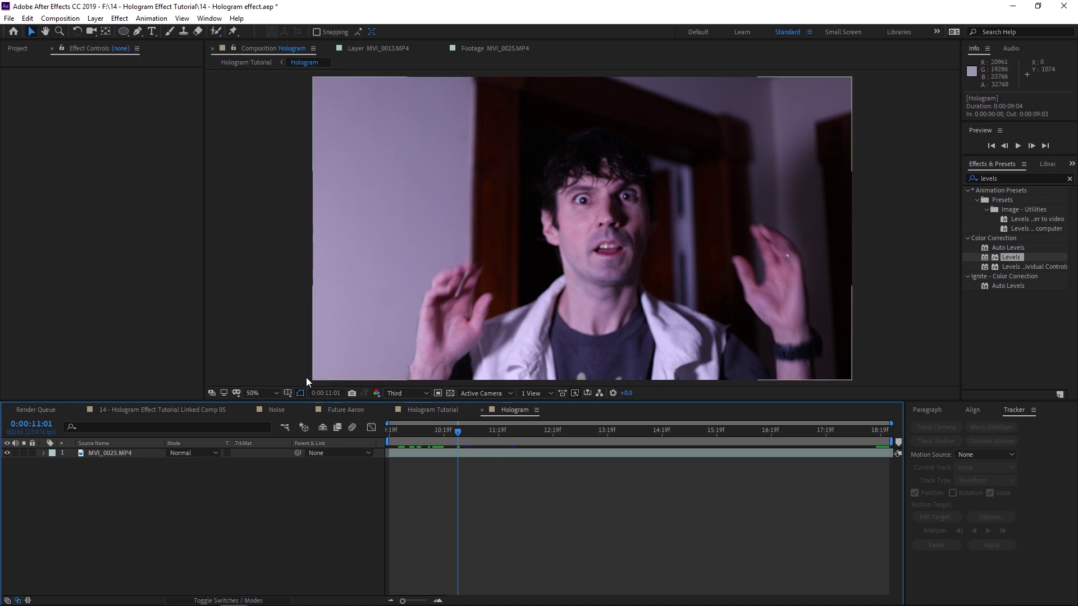
pyautogui.click(119, 454)
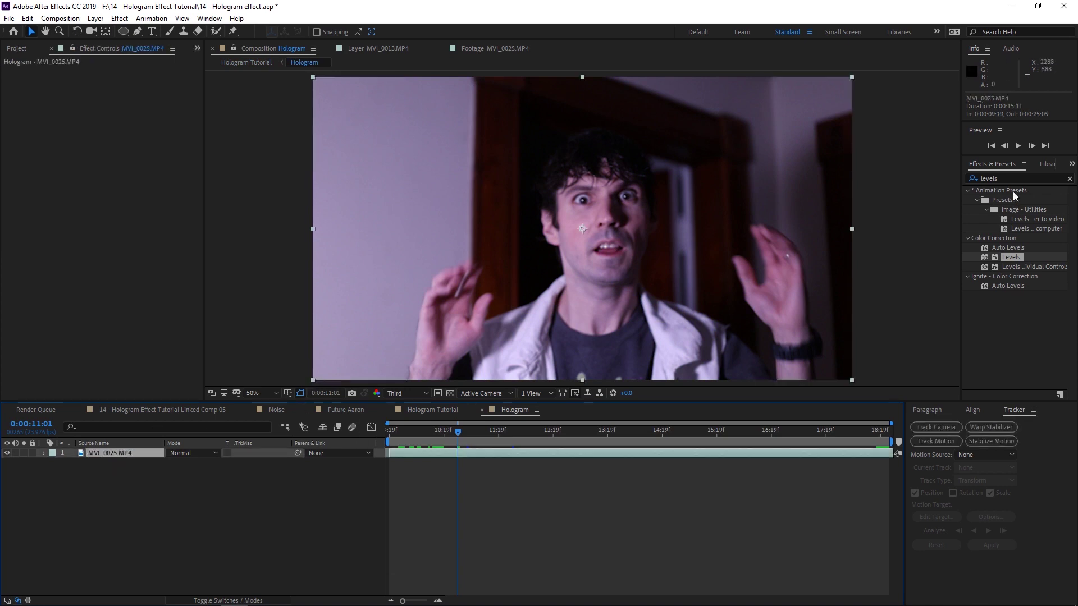
pyautogui.click(977, 178)
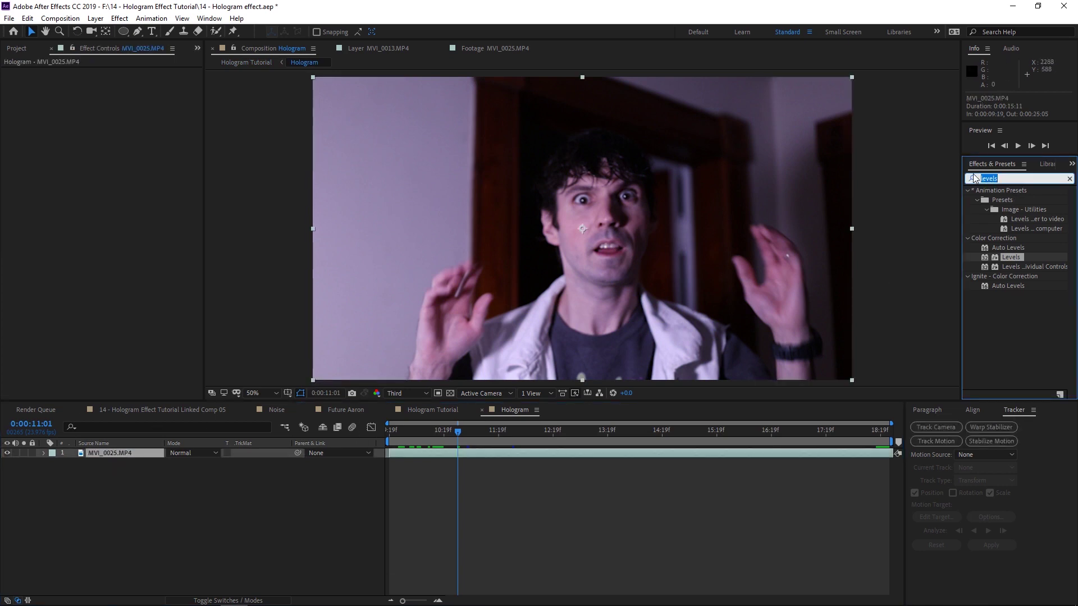
pyautogui.write('ven')
pyautogui.click(973, 178)
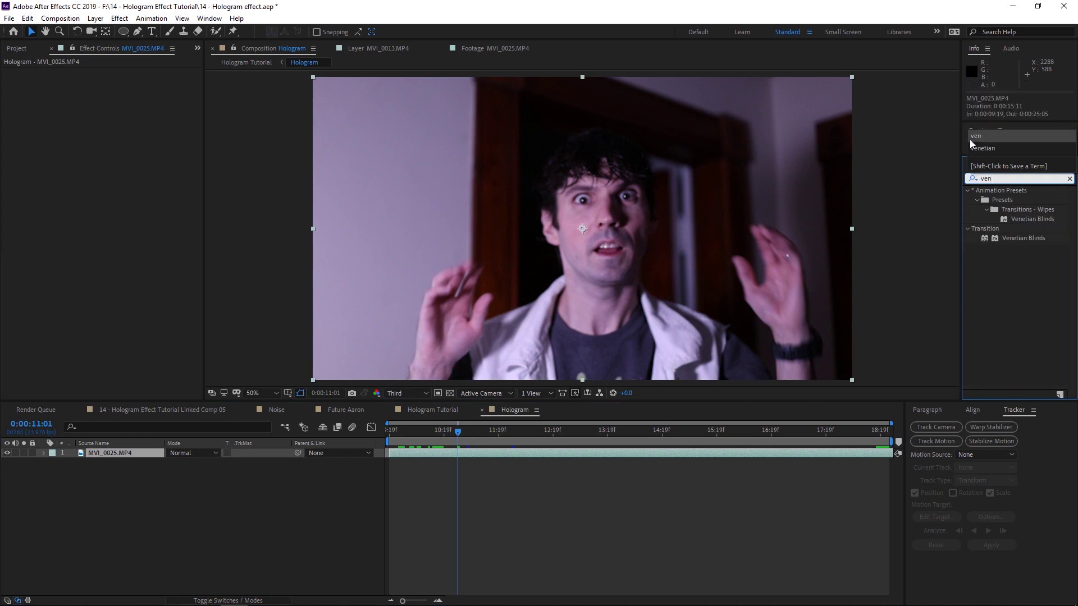
pyautogui.moveTo(1023, 239); pyautogui.dragTo(612, 454)
# - Set Venetian Blinds to 15% transition completion, 90° direction, width 18 and feather 4, and collapse the effect's settings
pyautogui.click(114, 82)
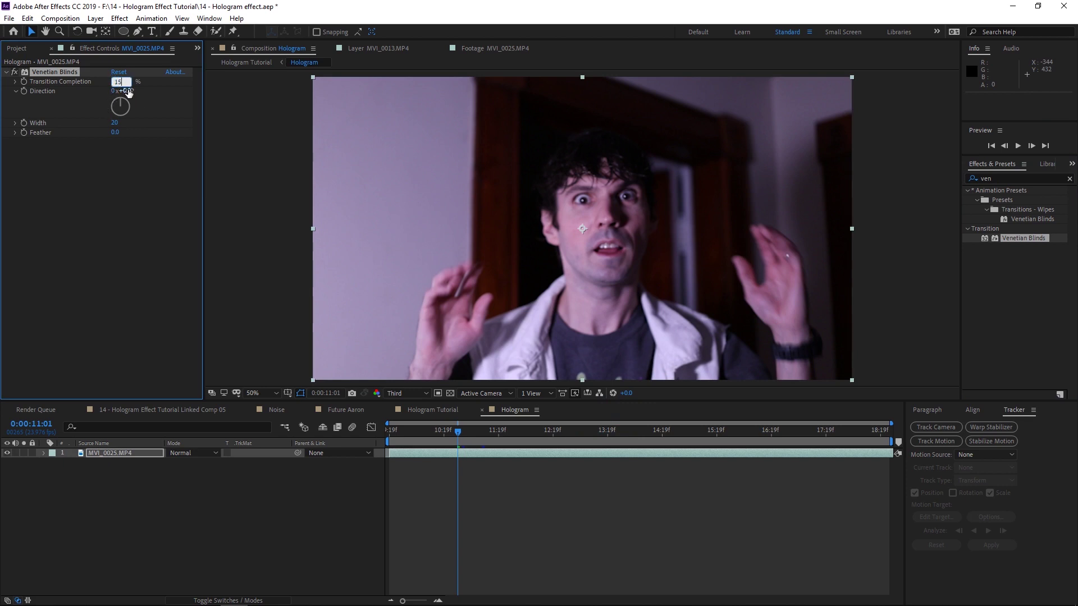
pyautogui.click(129, 91)
pyautogui.write('9')
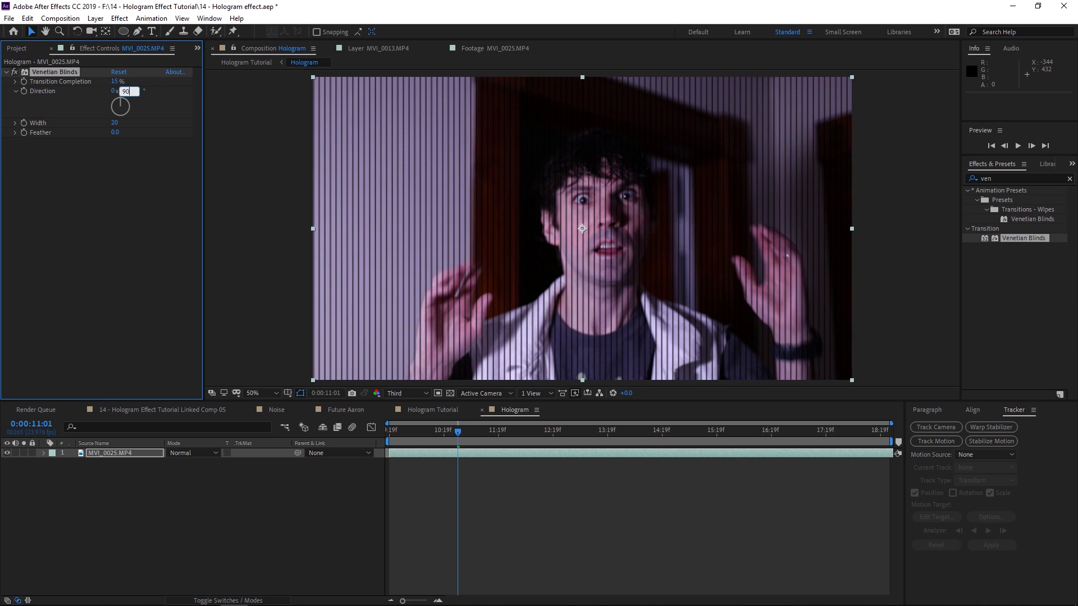
pyautogui.write('0')
pyautogui.click(116, 123)
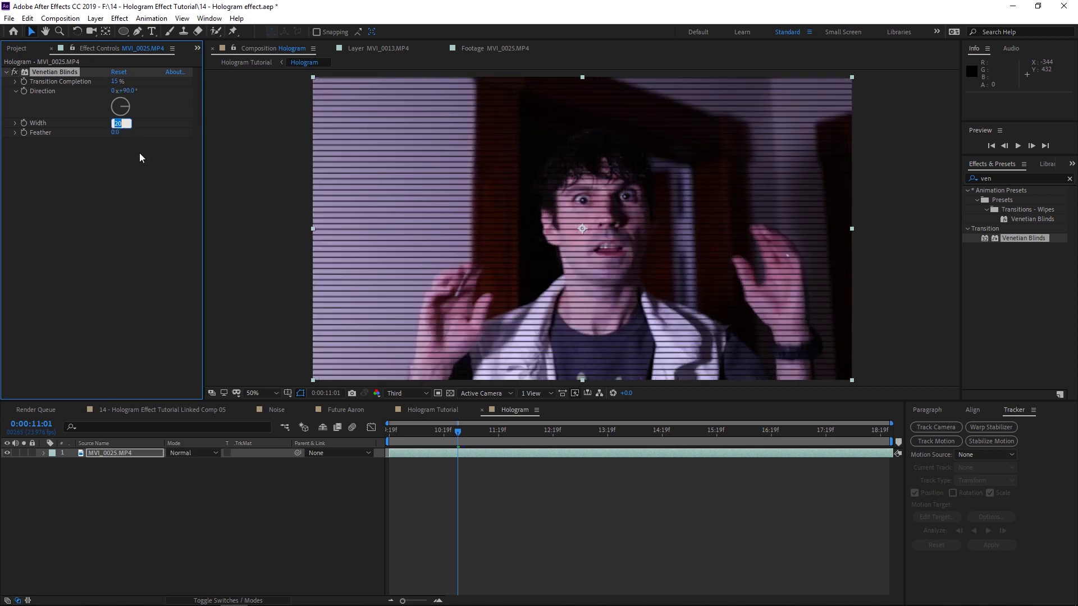
pyautogui.write('18')
pyautogui.click(116, 132)
pyautogui.write('4')
pyautogui.press('Return')
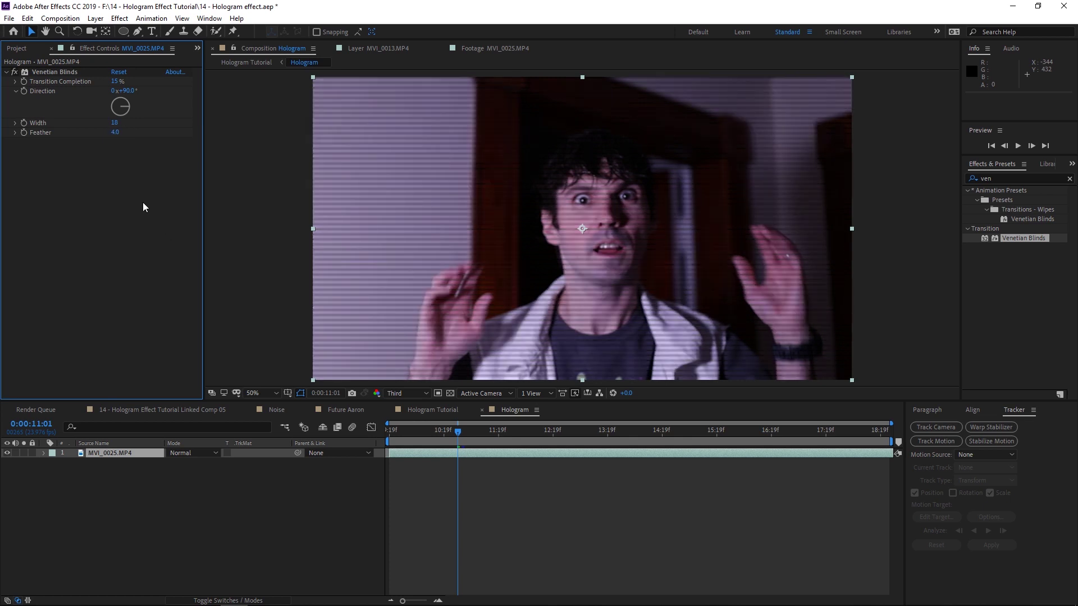
pyautogui.click(7, 73)
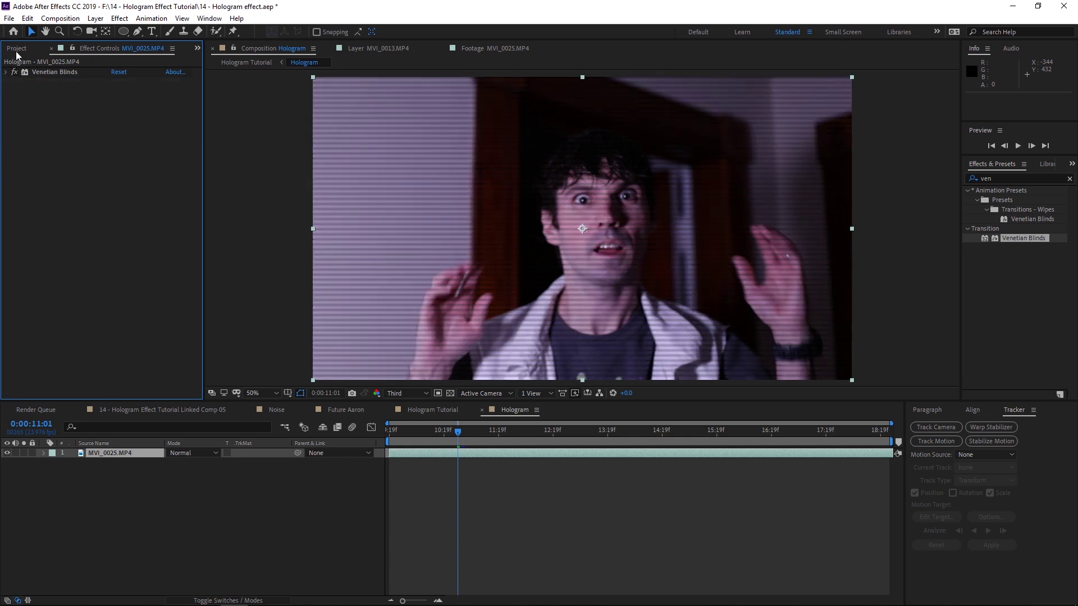
# - Add the Noise composition above MVI_0025.MP4 in the Hologram composition and set its blending mode to Screen
pyautogui.click(17, 49)
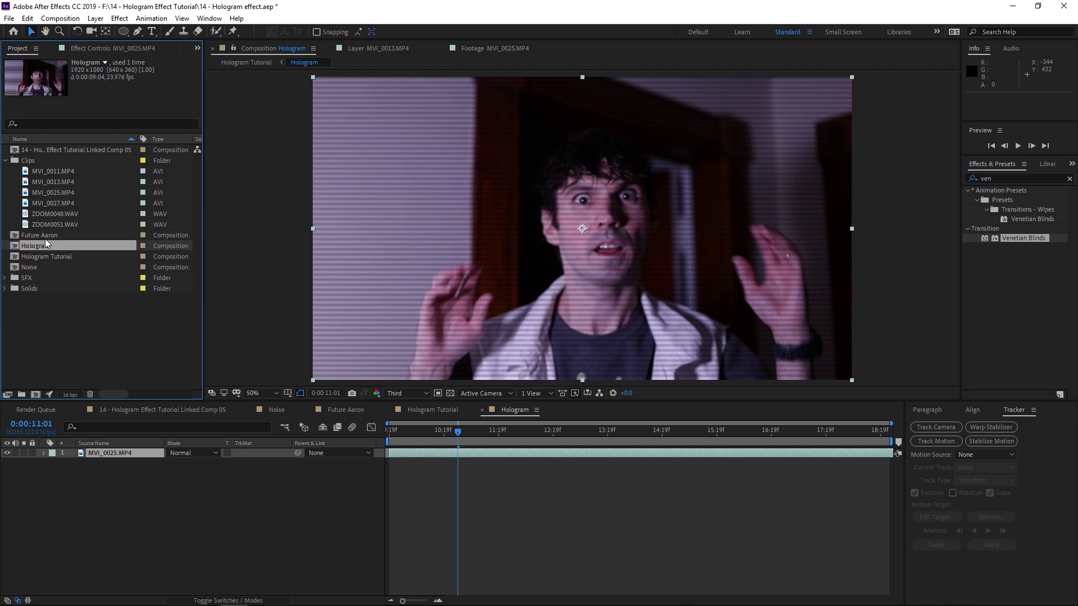
pyautogui.moveTo(37, 267); pyautogui.dragTo(104, 453)
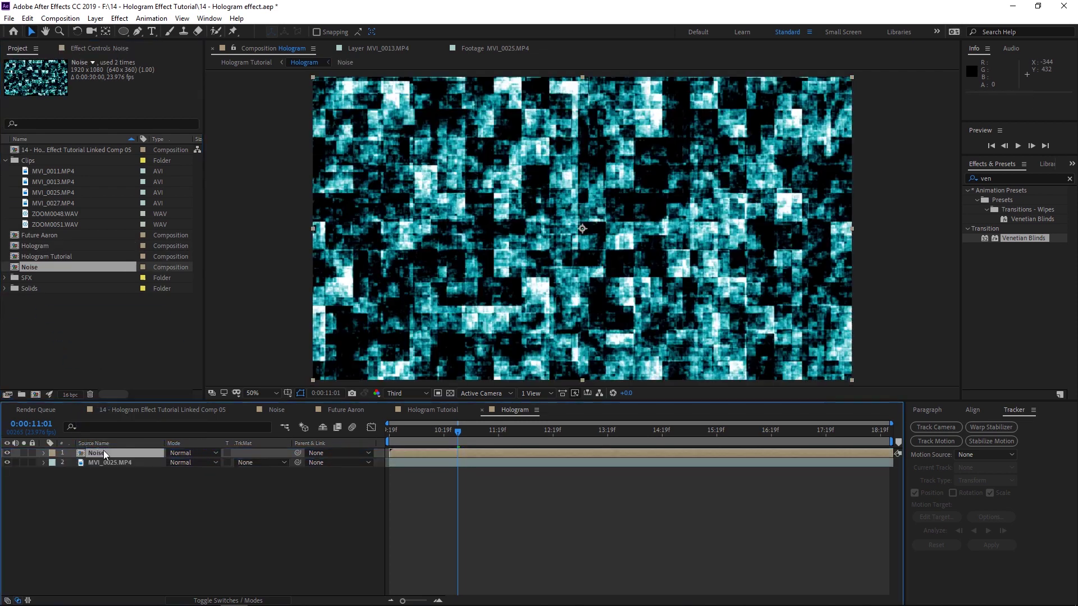
pyautogui.click(194, 453)
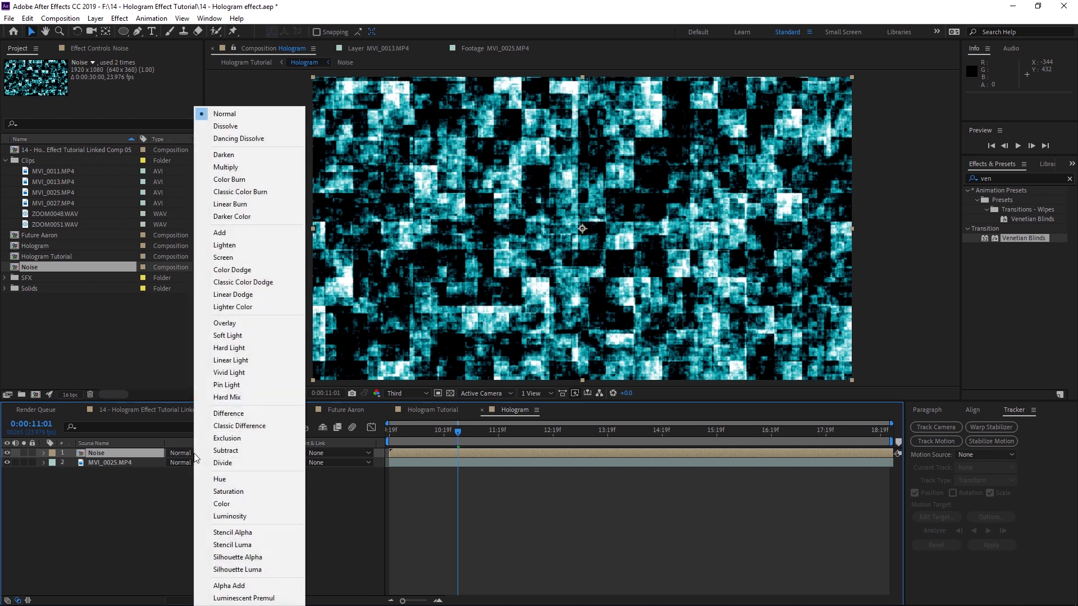
pyautogui.click(225, 258)
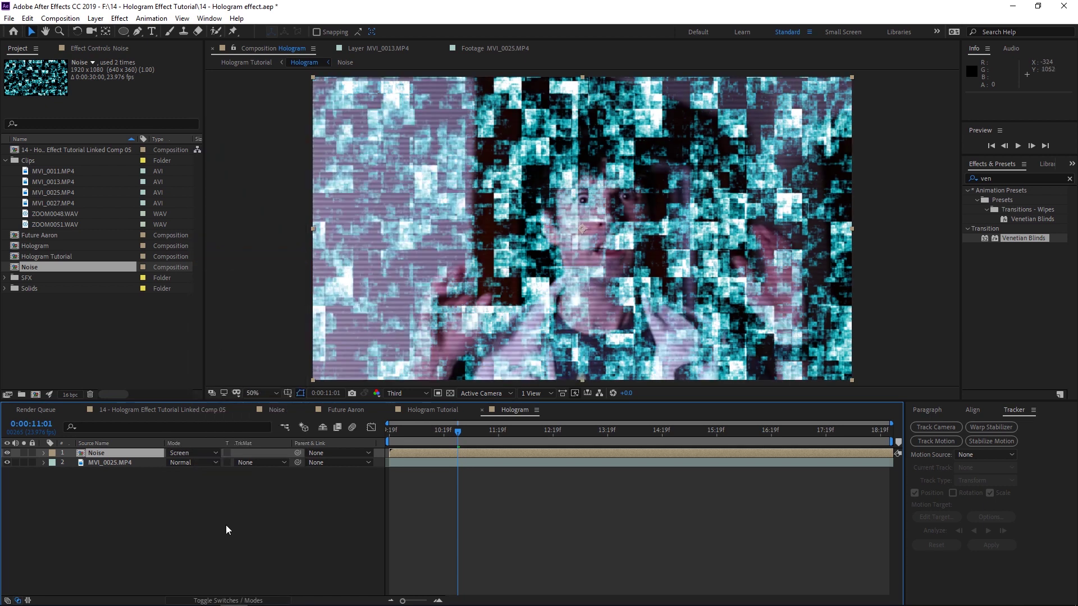
# - Set the Noise layer's opacity to 20% and play a short preview of the composition
pyautogui.click(259, 600)
pyautogui.click(228, 600)
pyautogui.click(43, 454)
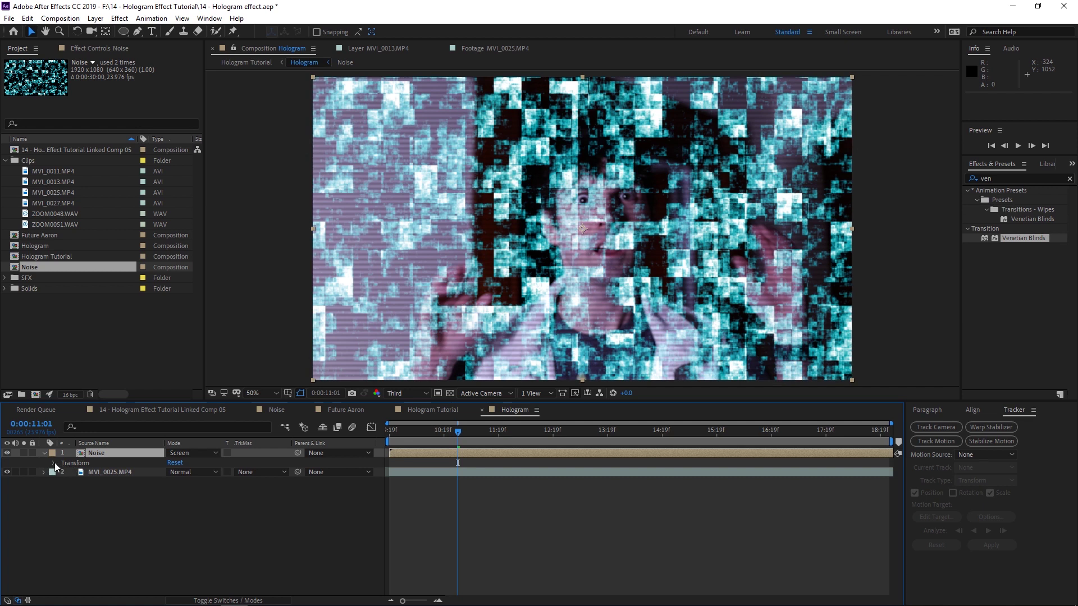
pyautogui.click(55, 464)
pyautogui.click(170, 511)
pyautogui.write('20')
pyautogui.press('Return')
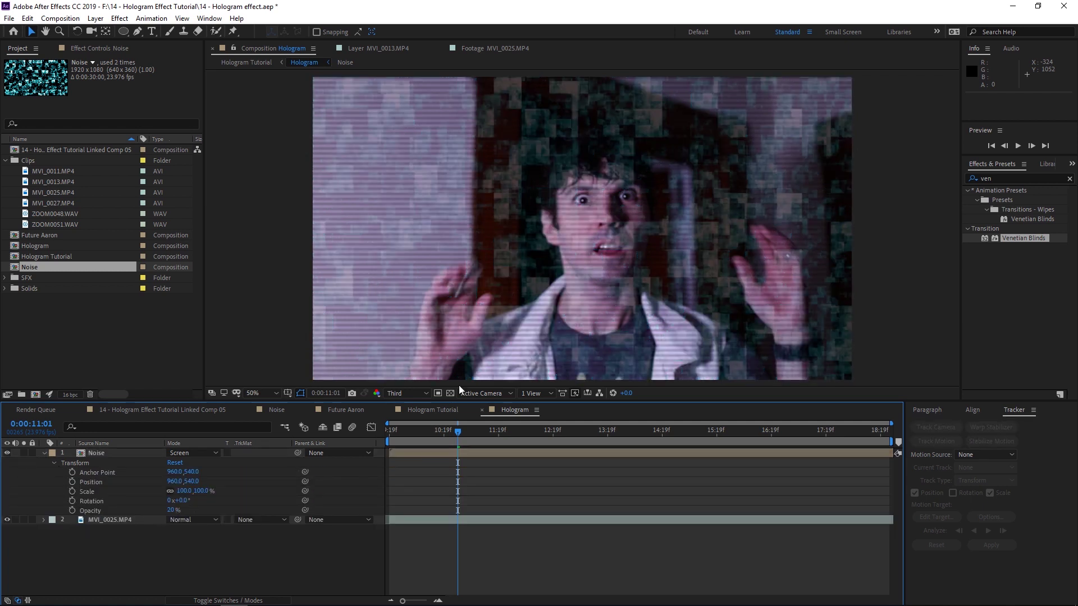
pyautogui.click(1018, 146)
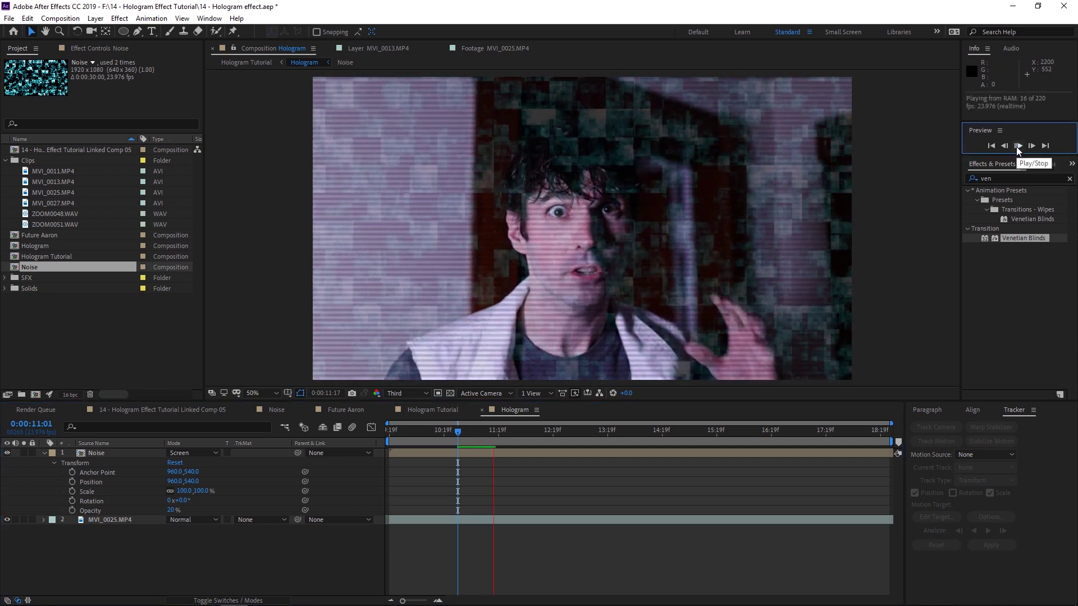
pyautogui.click(1018, 147)
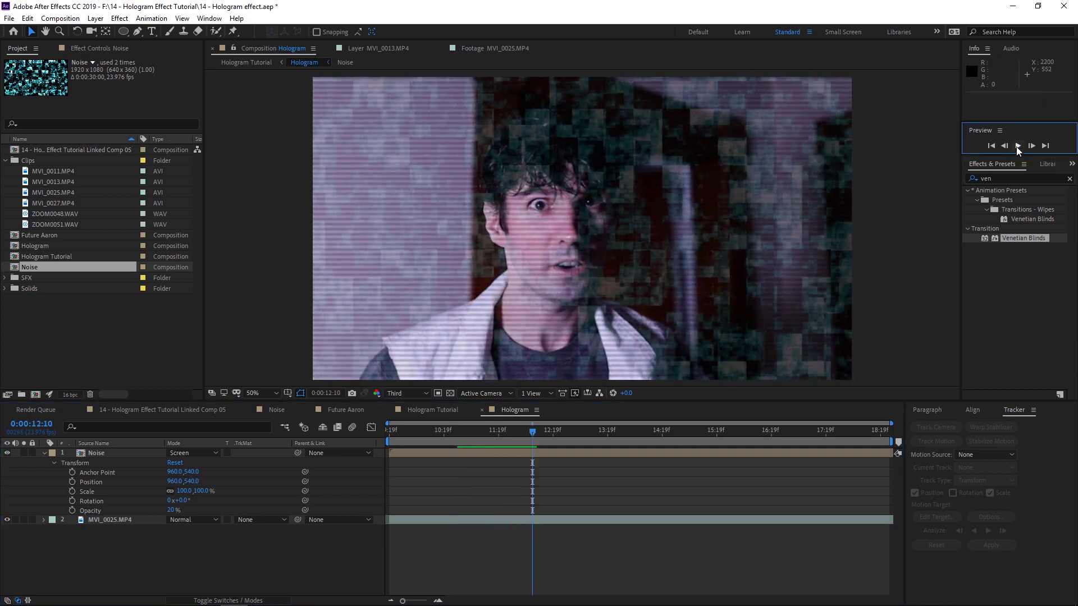
# - Return to the Hologram Tutorial composition and make the Hologram layer 3D
pyautogui.click(430, 412)
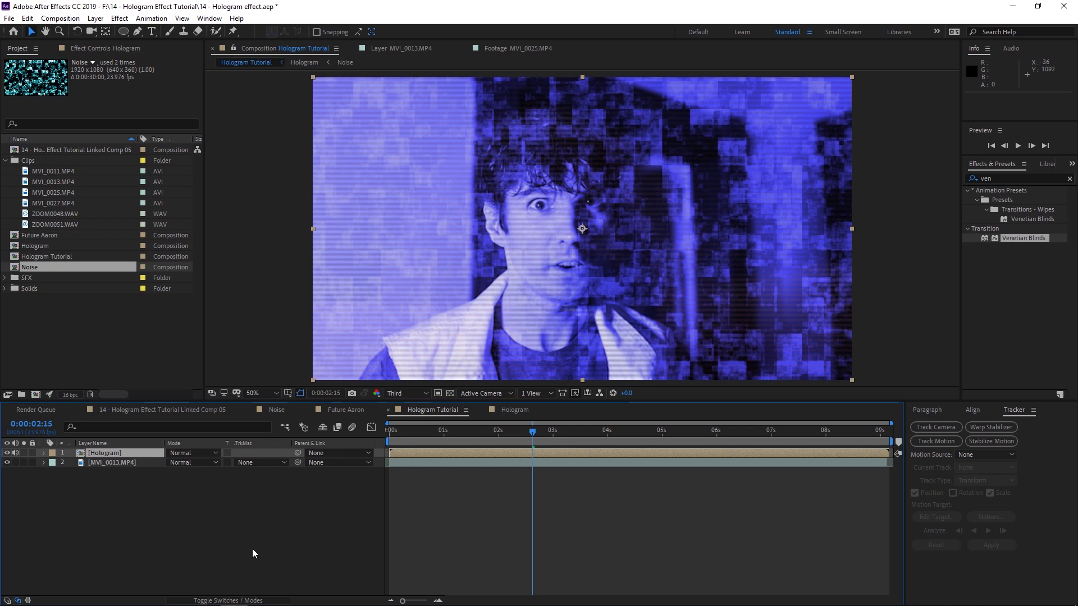
pyautogui.click(259, 600)
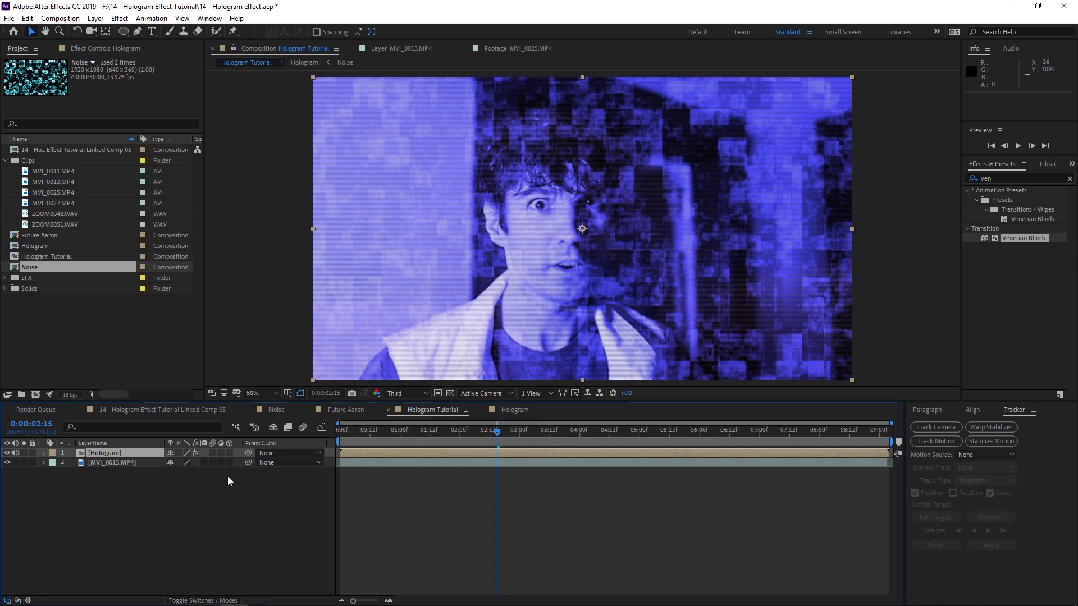
pyautogui.click(230, 453)
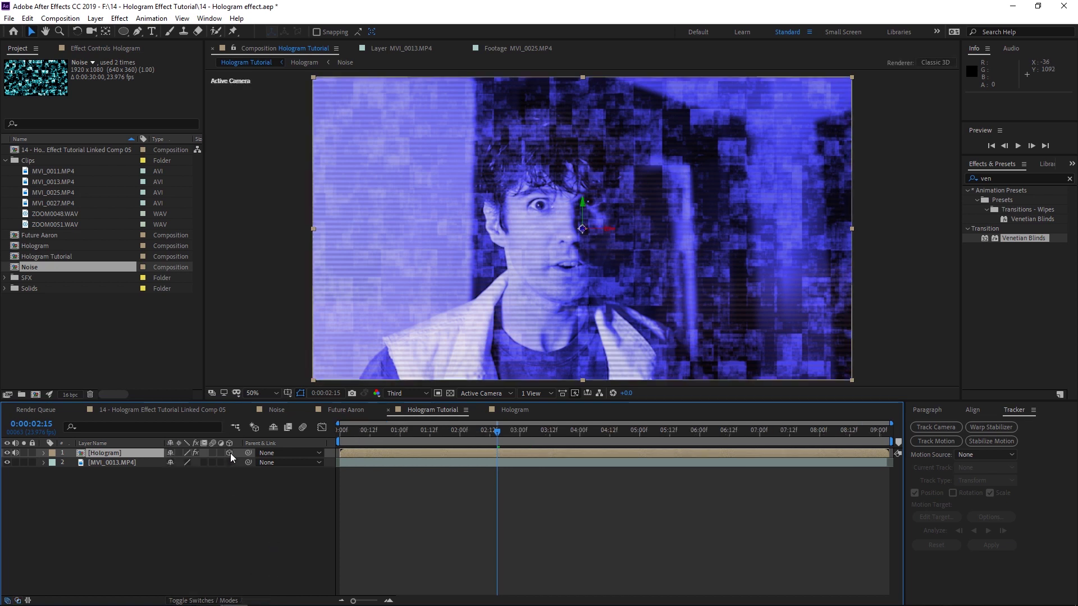
# - Scale the Hologram layer down to roughly half size and place it above the watch at about position 988, 296
pyautogui.moveTo(313, 380); pyautogui.dragTo(430, 335)
pyautogui.moveTo(678, 278); pyautogui.dragTo(688, 216)
pyautogui.moveTo(743, 252); pyautogui.dragTo(736, 247)
pyautogui.moveTo(663, 226); pyautogui.dragTo(662, 219)
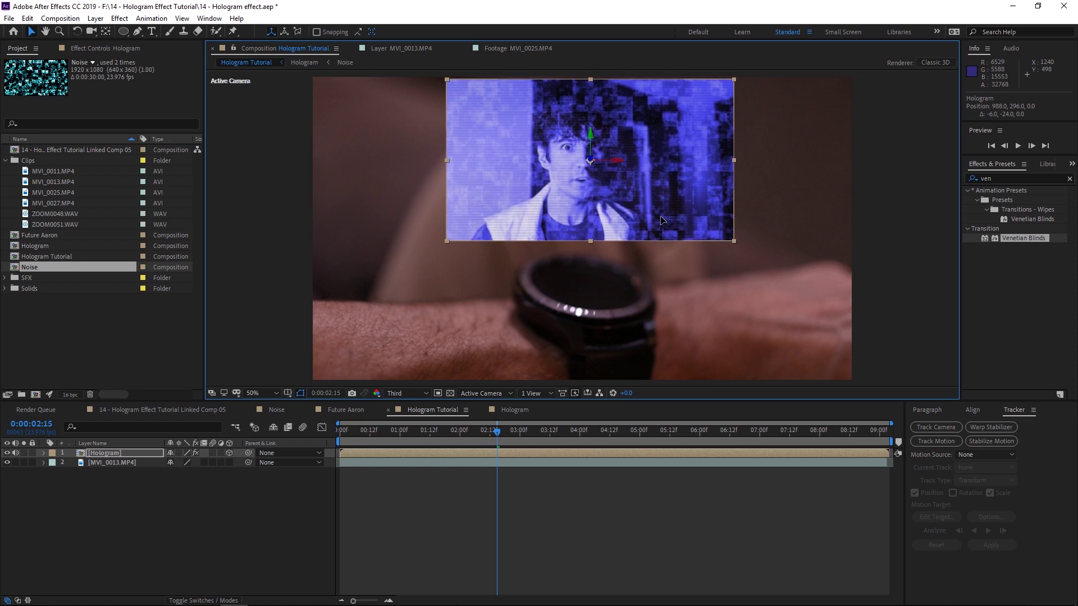
# - Tilt the Hologram layer in 3D by setting its X Rotation to 10° and its Y Rotation to -10°
pyautogui.click(43, 453)
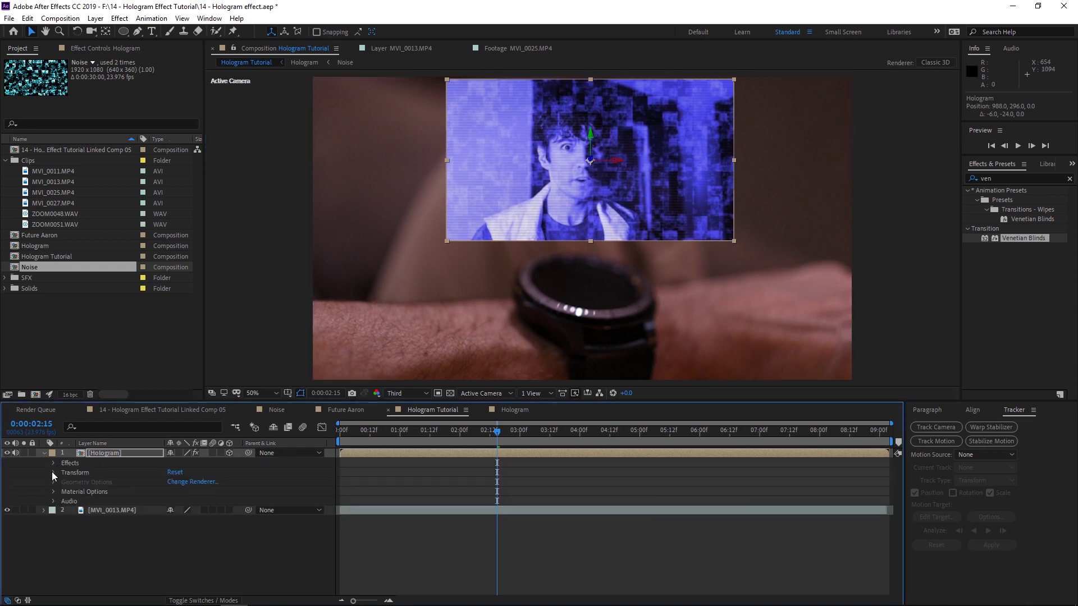
pyautogui.click(52, 472)
pyautogui.moveTo(187, 520); pyautogui.dragTo(176, 529)
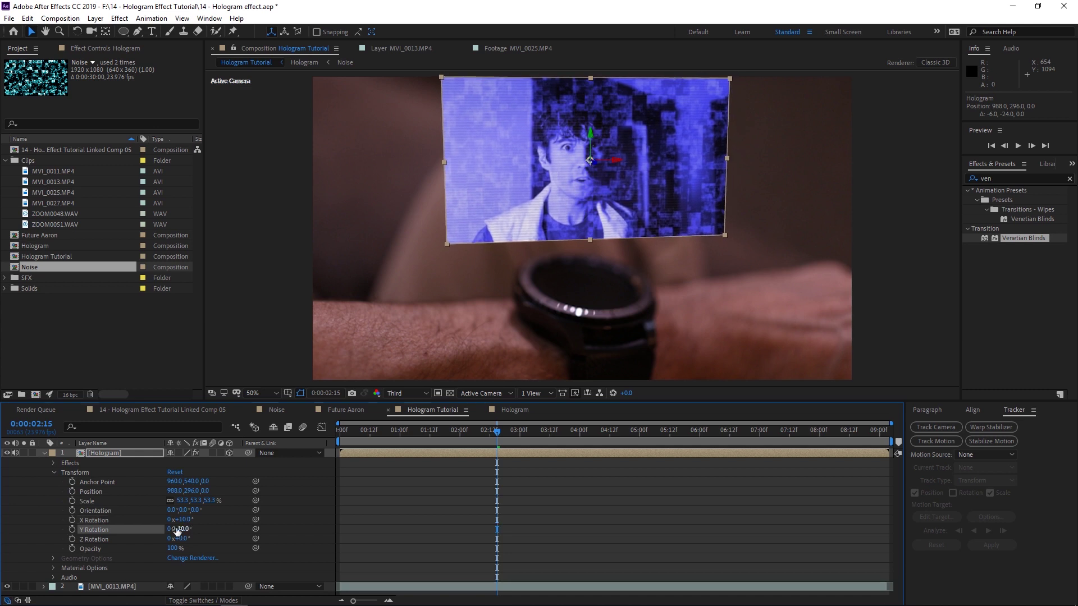
pyautogui.click(45, 453)
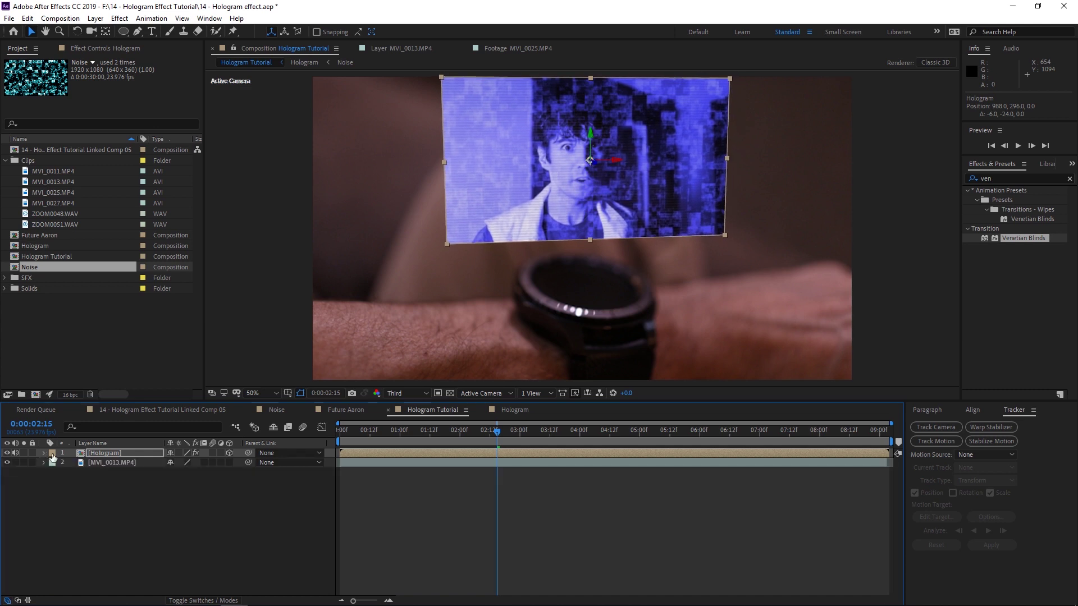
# - Preview the rotated hologram over the watch footage from about 0:00:01:12
pyautogui.moveTo(502, 436); pyautogui.dragTo(431, 436)
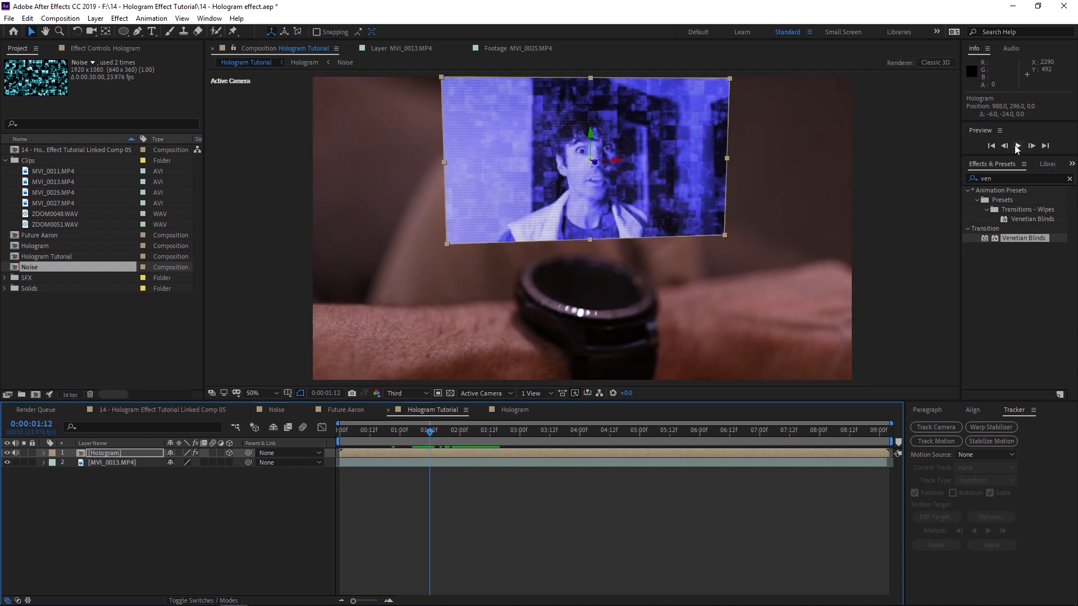
pyautogui.click(1016, 145)
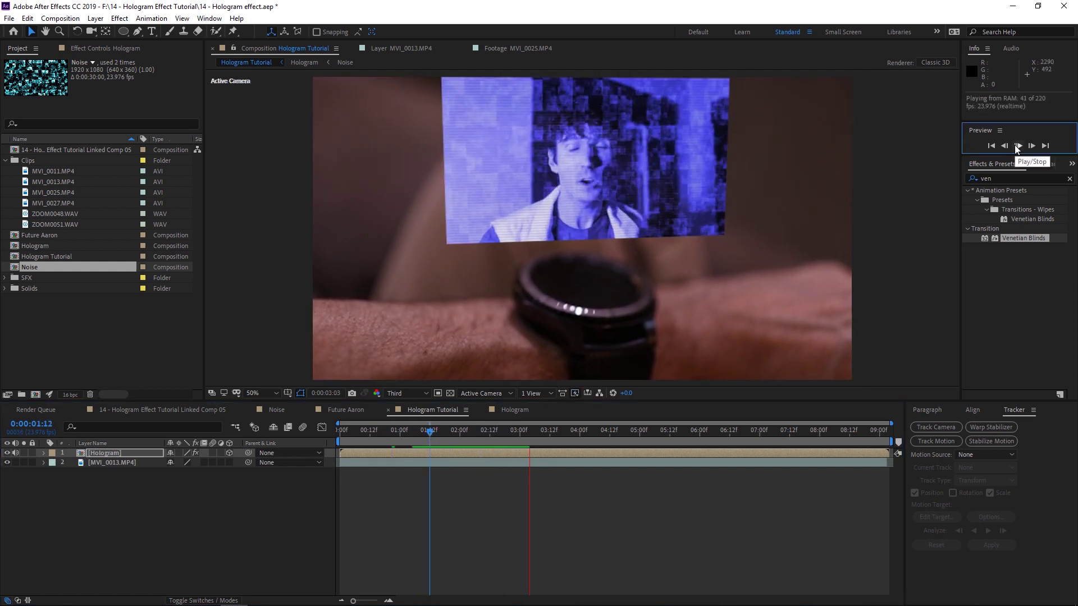
pyautogui.click(1016, 146)
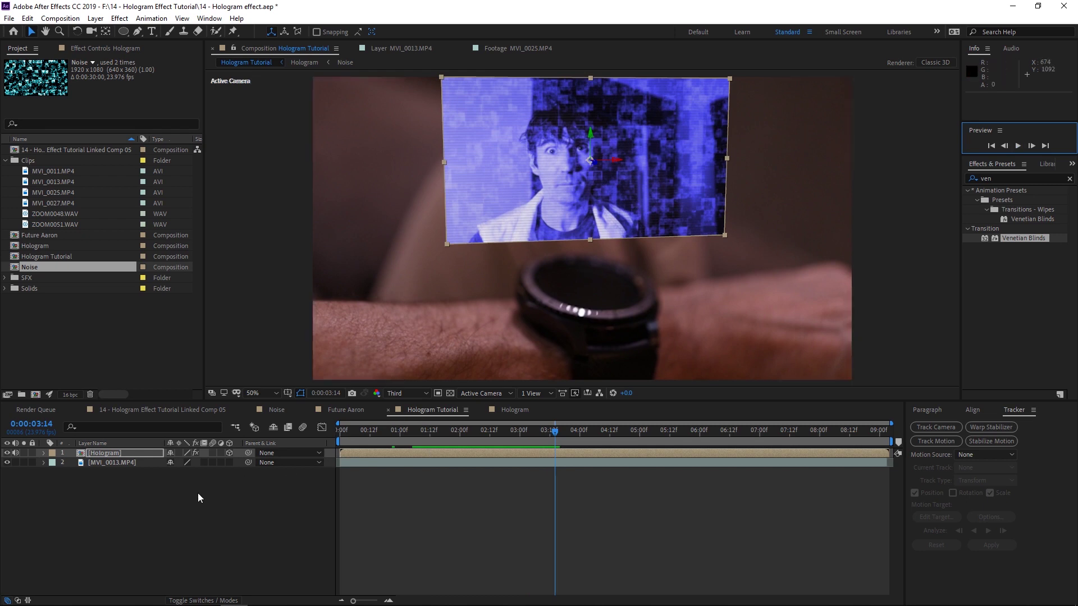
# - Set the Hologram layer's opacity to 50%
pyautogui.click(43, 454)
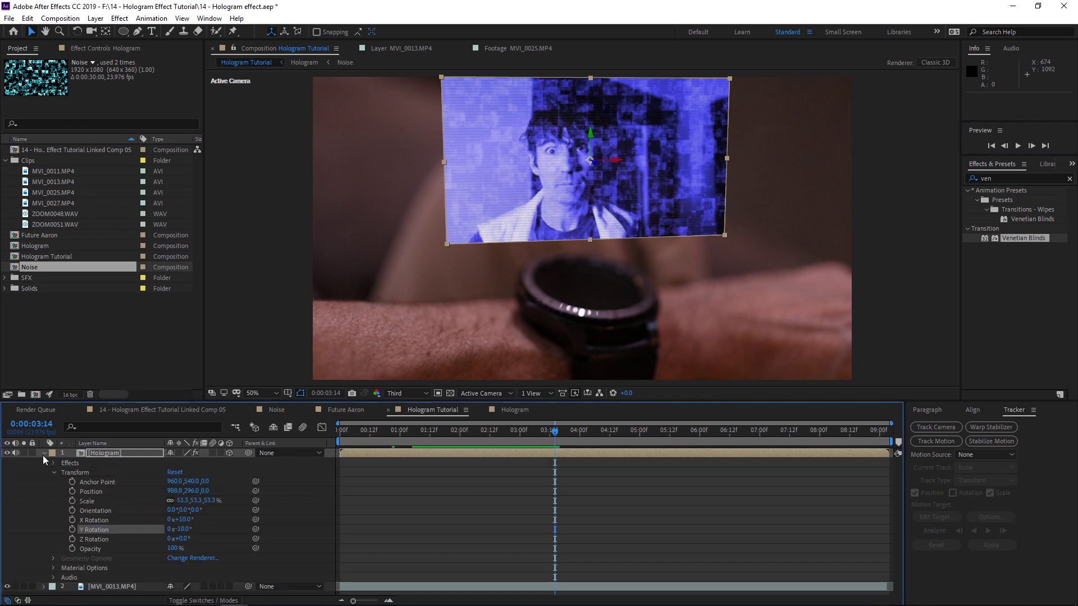
pyautogui.click(174, 548)
pyautogui.write('50')
pyautogui.click(229, 351)
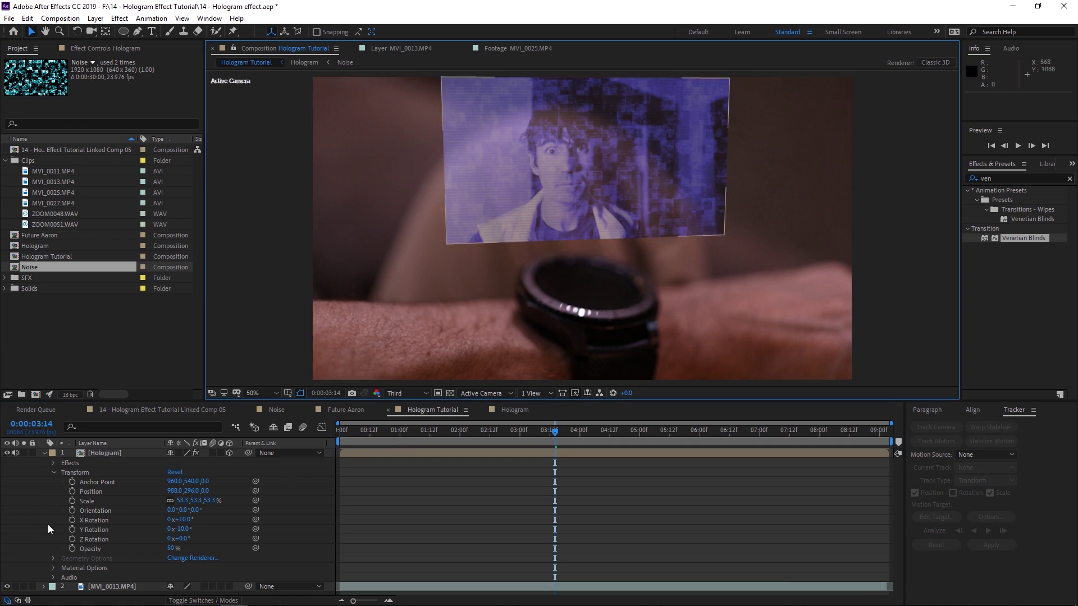
pyautogui.click(44, 454)
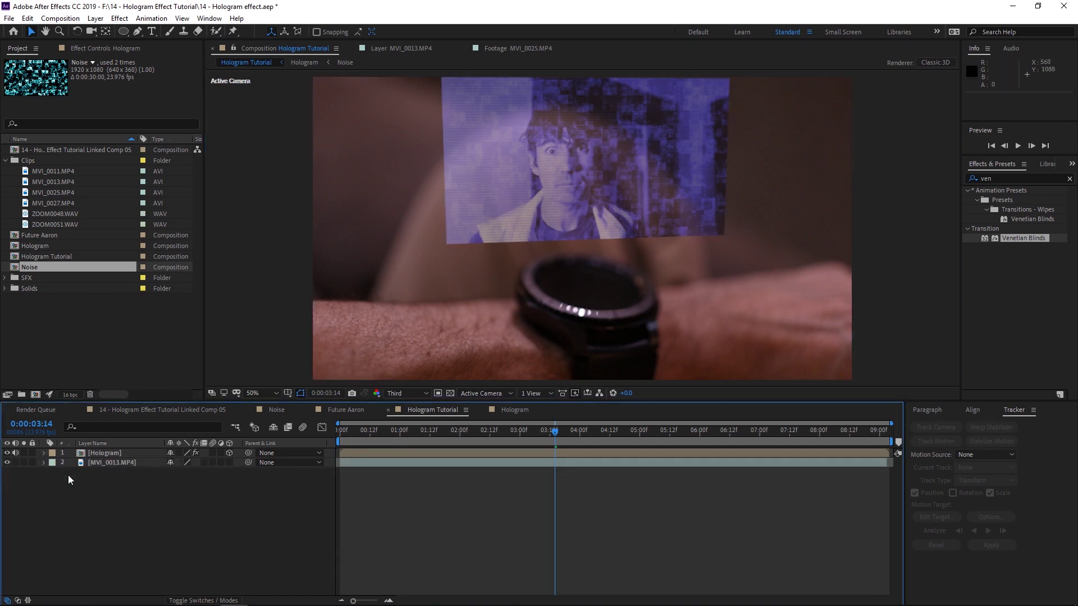
# - Set up a motion track of position and scale on the MVI_0013.MP4 layer, starting from the first frame
pyautogui.click(91, 464)
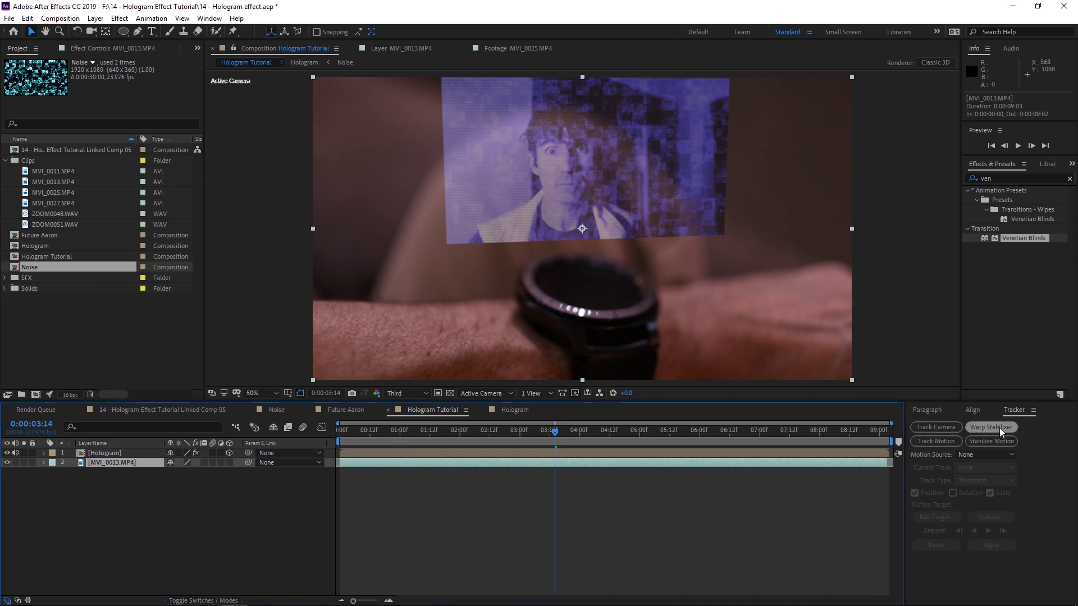
pyautogui.click(216, 20)
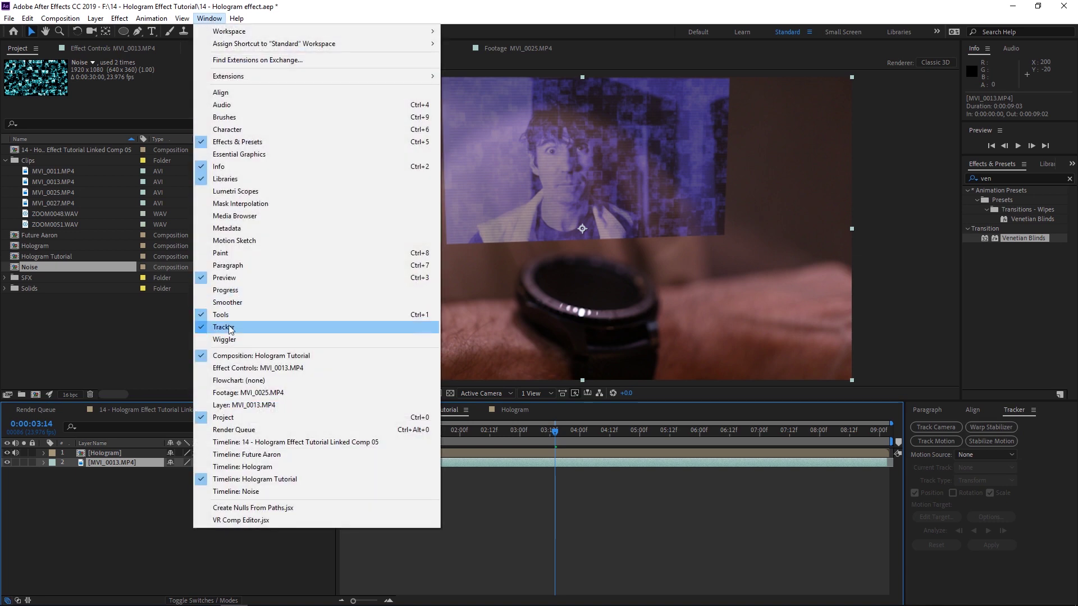
pyautogui.click(1032, 442)
pyautogui.moveTo(554, 432); pyautogui.dragTo(338, 439)
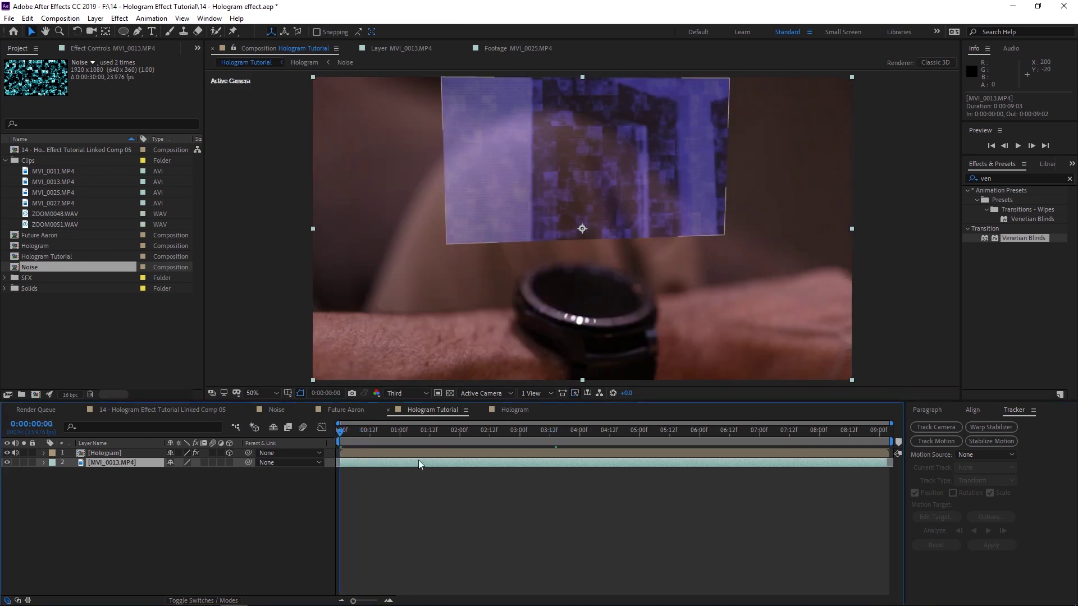
pyautogui.click(926, 445)
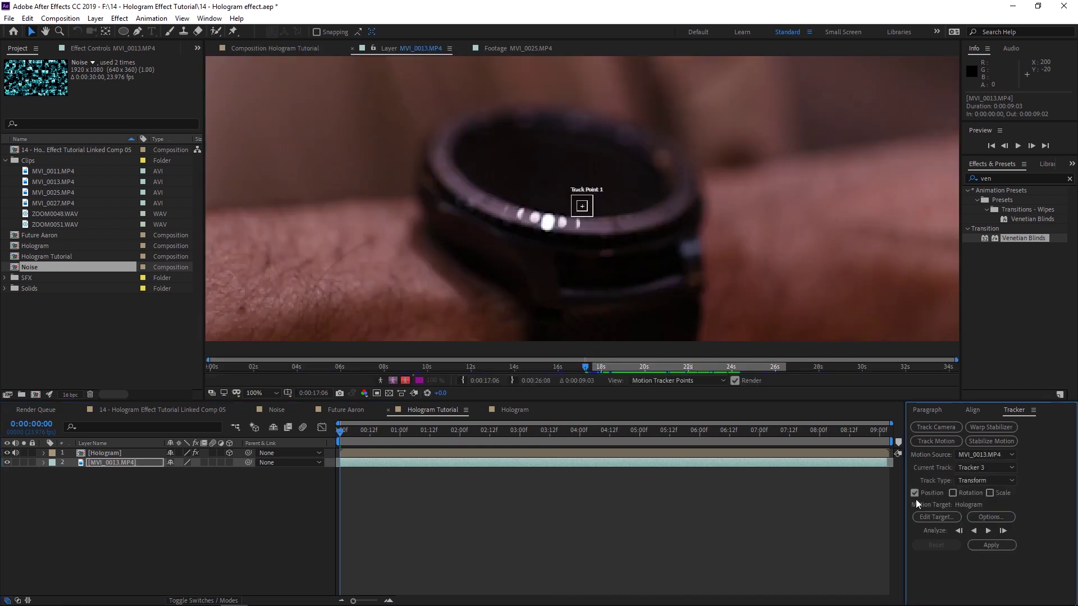
pyautogui.click(991, 493)
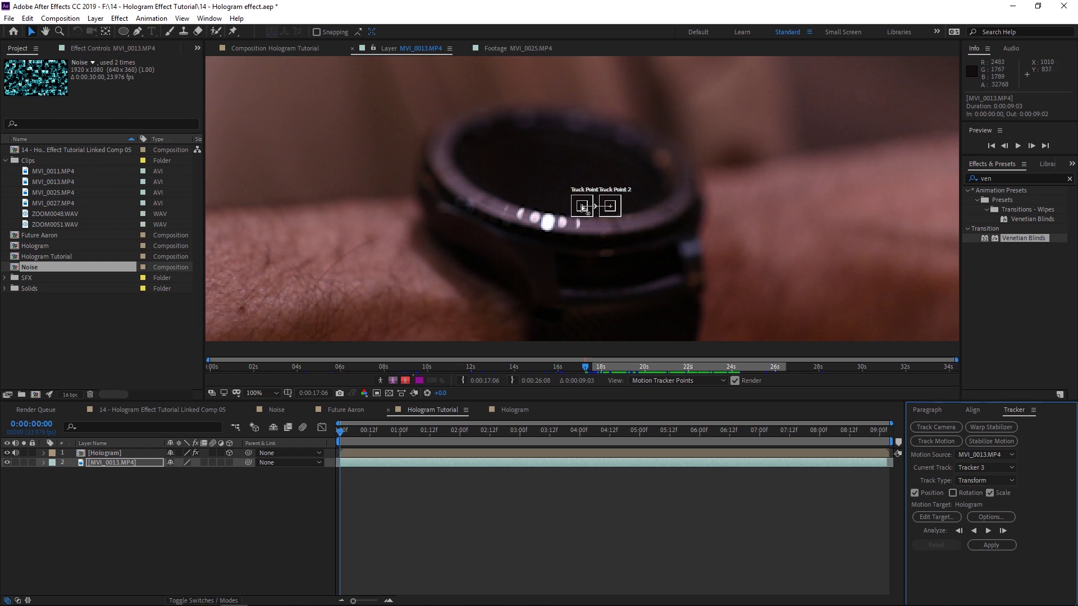
# - Place Track Point 1 on the bright highlight of the watch rim and Track Point 2 on the watch's right edge, with enlarged search regions
pyautogui.moveTo(586, 211); pyautogui.dragTo(539, 225)
pyautogui.click(621, 213)
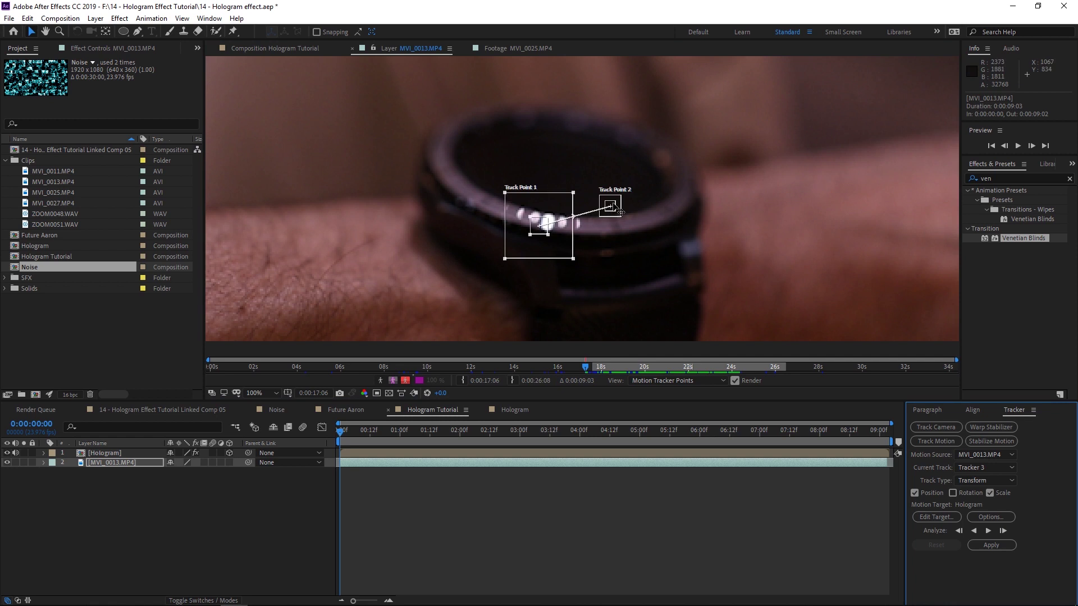
pyautogui.moveTo(621, 212); pyautogui.dragTo(724, 210)
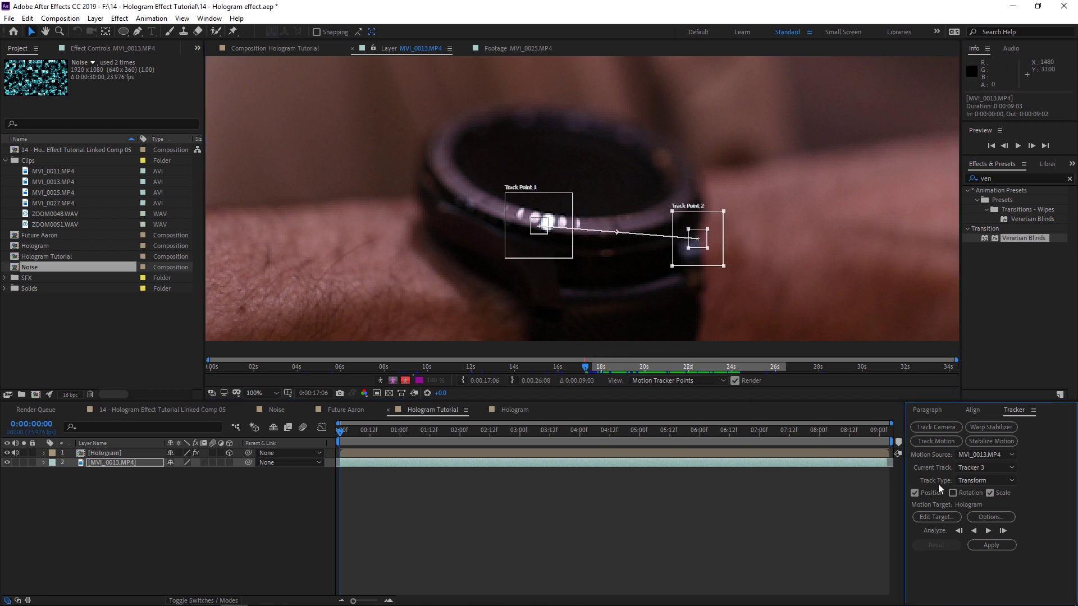
# - Analyze both track points forward through the whole clip, starting frame by frame, and scrub back to about 0:00:02:08 to check them
pyautogui.click(1005, 532)
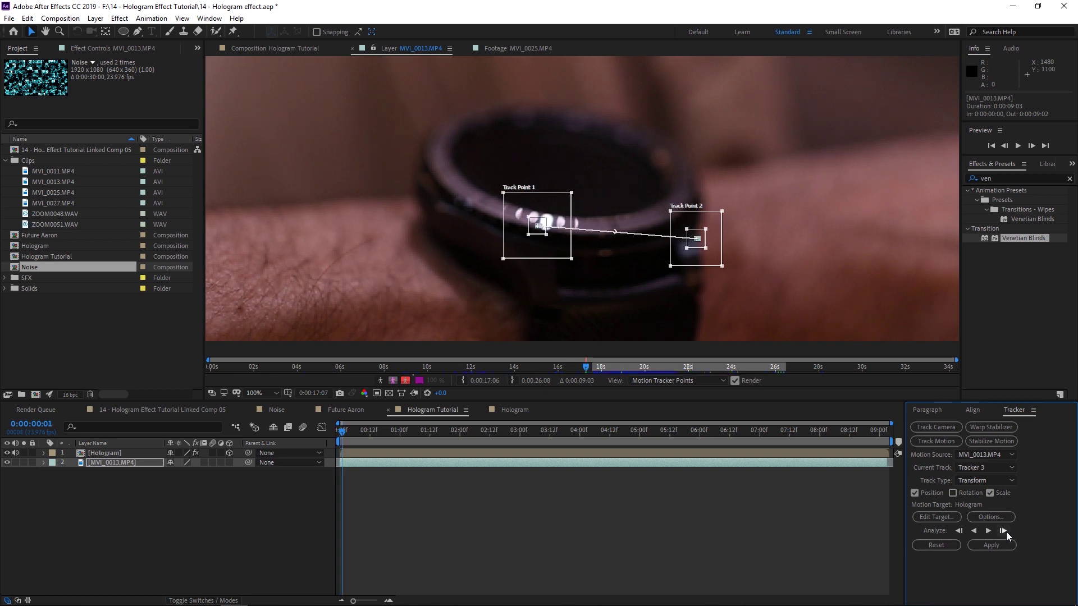
pyautogui.click(1004, 532)
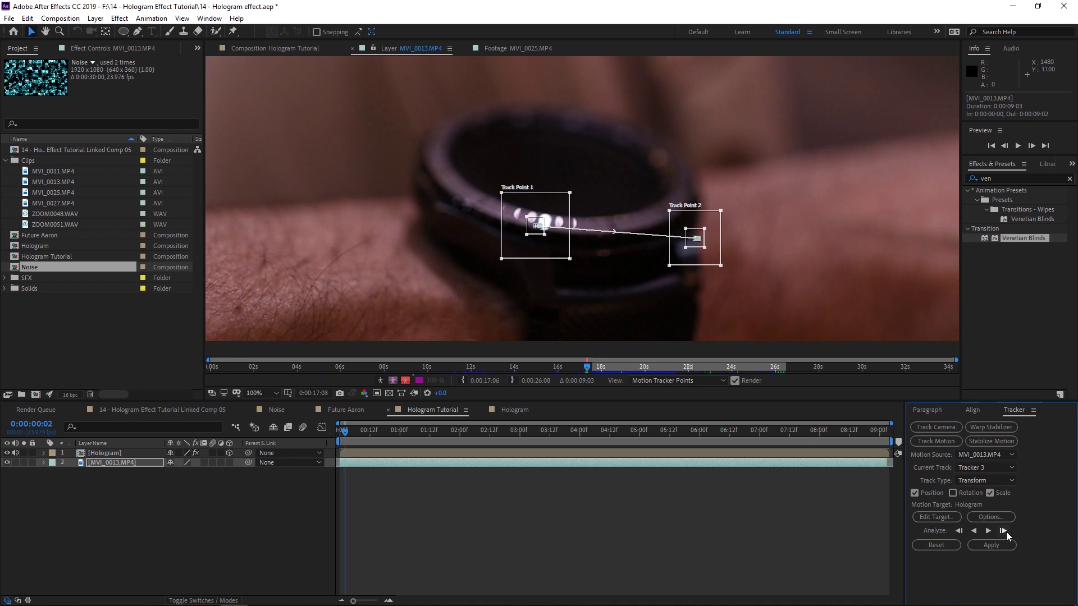
pyautogui.click(1004, 531)
pyautogui.click(1004, 531)
pyautogui.click(1004, 531)
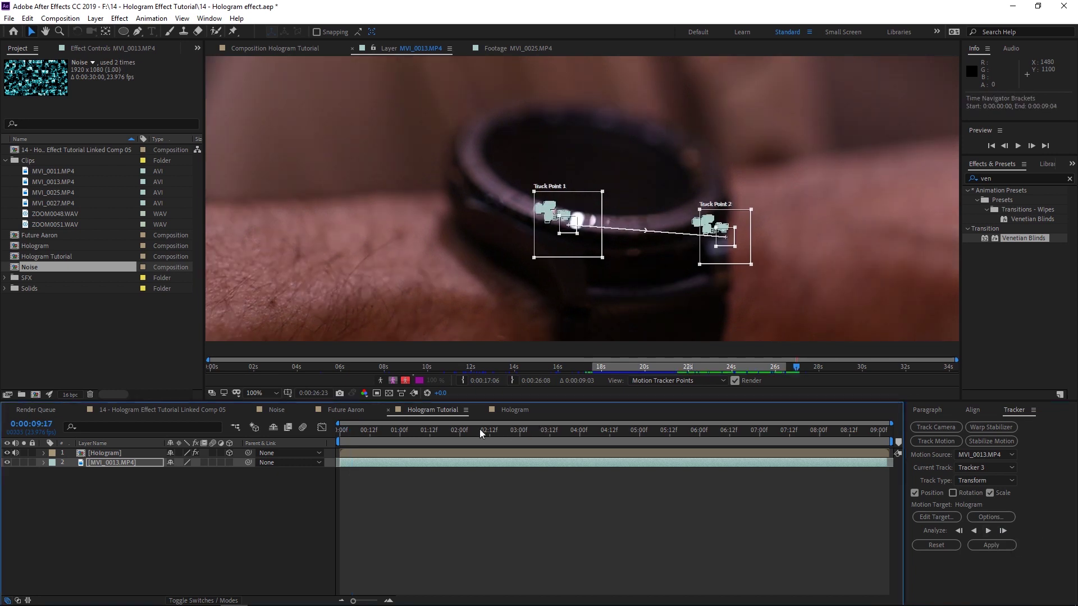
pyautogui.moveTo(408, 432); pyautogui.dragTo(480, 442)
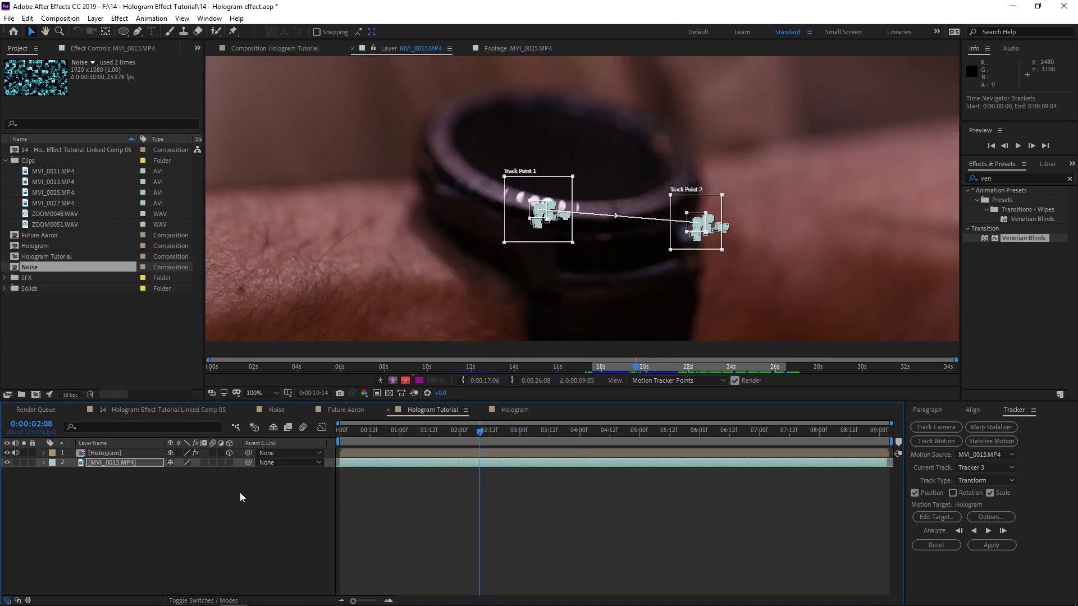
# - Add a null object to the Hologram Tutorial composition as the topmost layer
pyautogui.rightClick(200, 503)
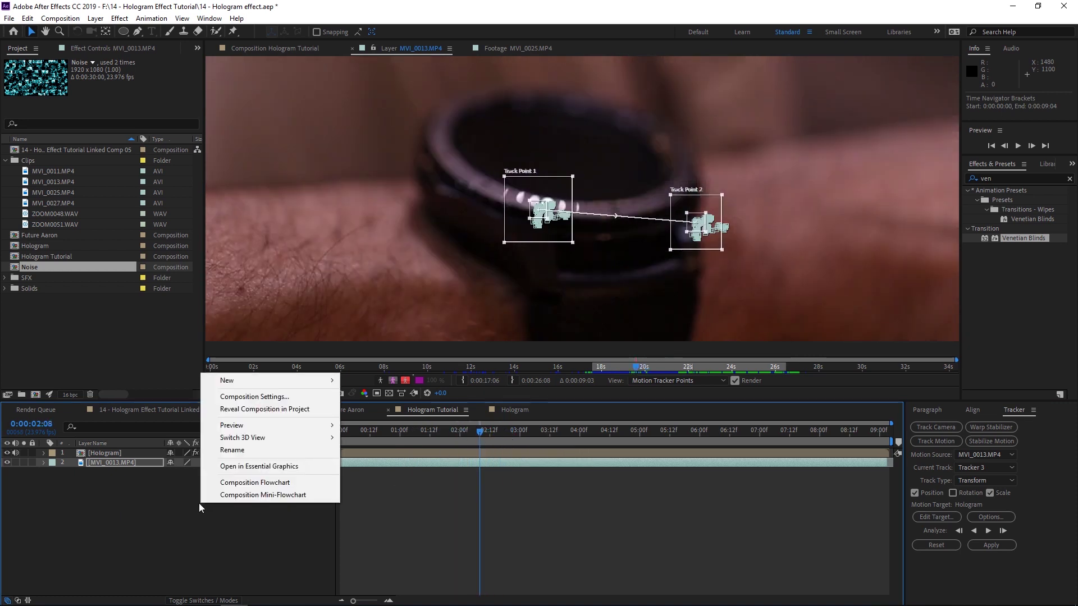
pyautogui.moveTo(239, 384)
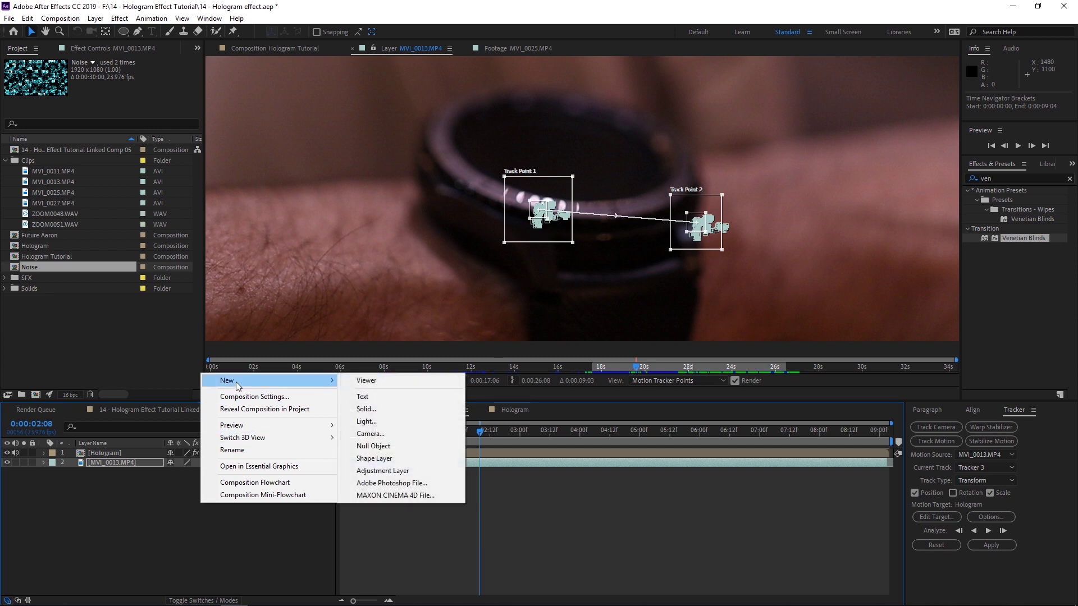
pyautogui.click(369, 446)
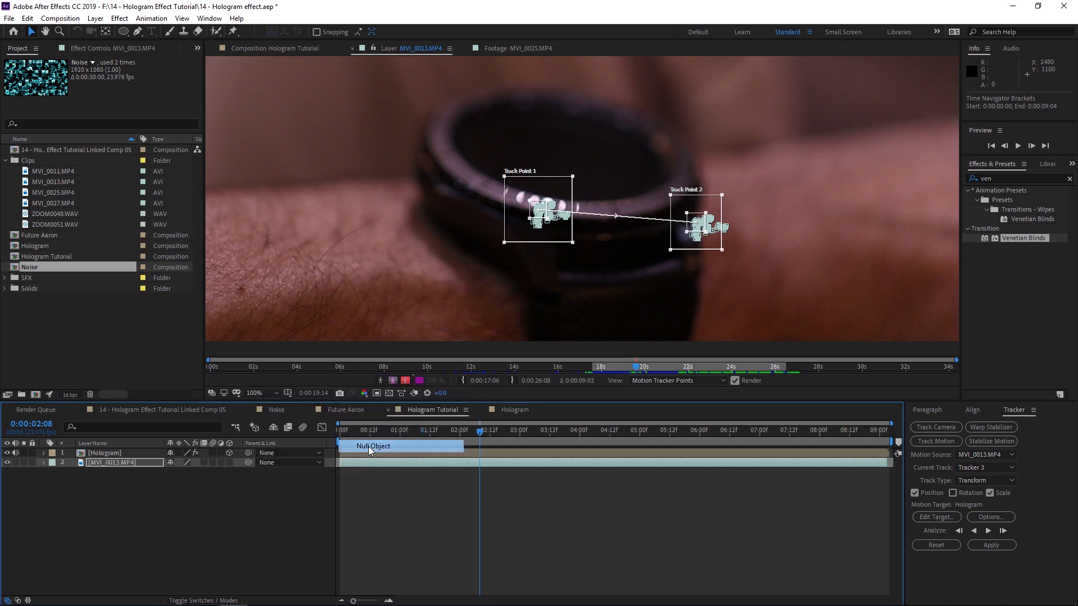
pyautogui.moveTo(146, 464); pyautogui.dragTo(142, 453)
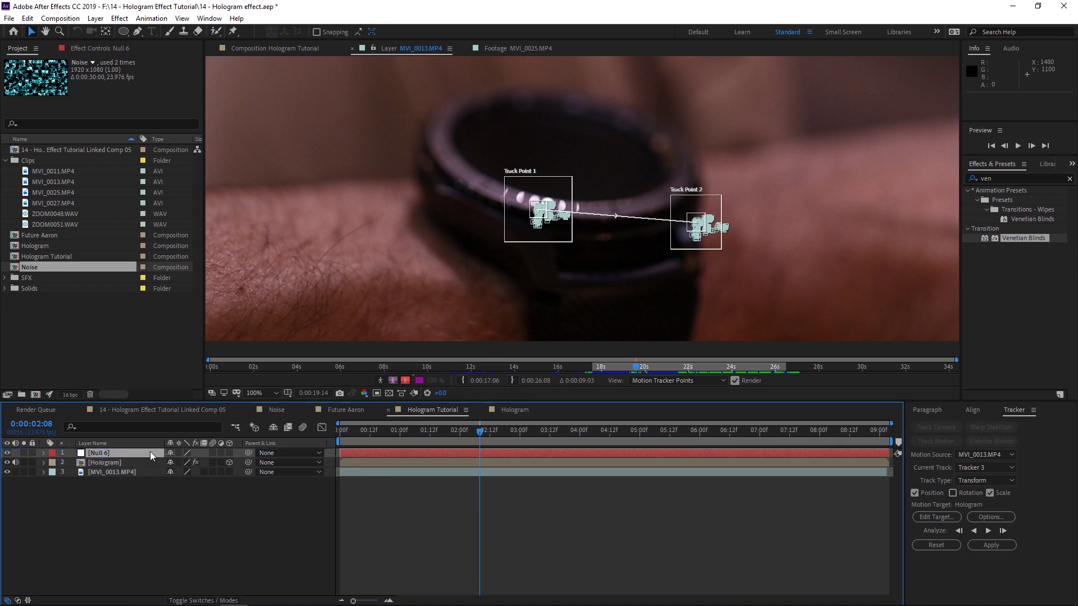
# - Make the new null the motion target of the MVI_0013.MP4 track and apply the tracking data in X and Y
pyautogui.click(124, 473)
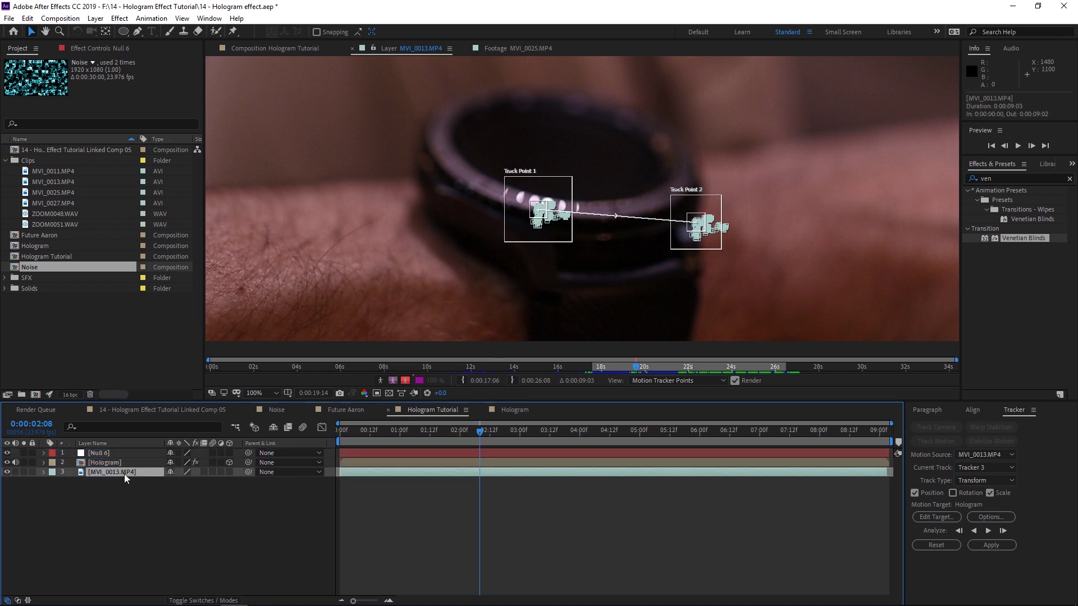
pyautogui.click(931, 520)
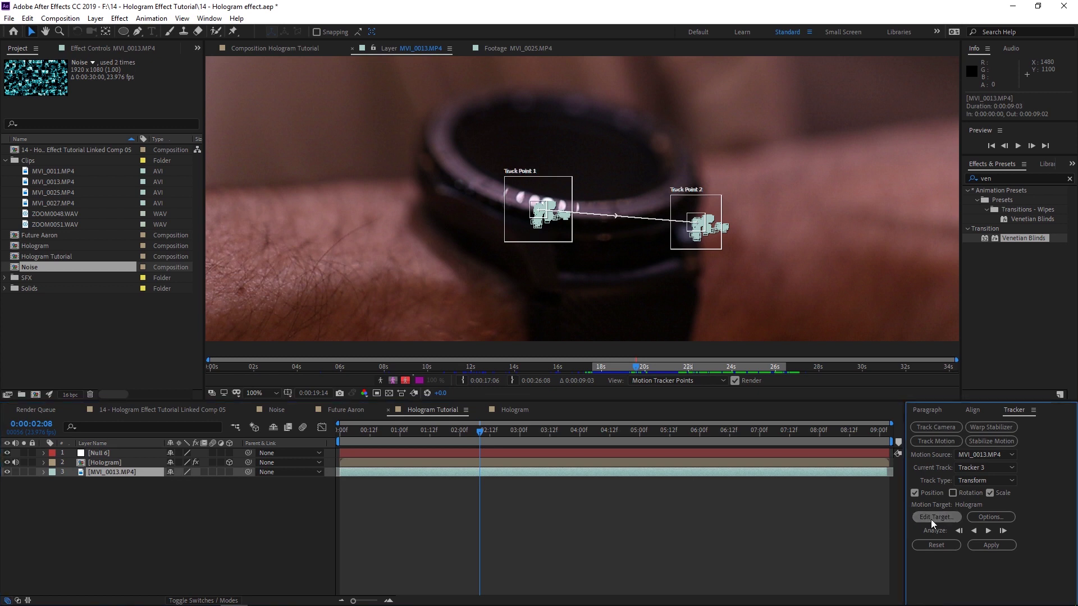
pyautogui.click(555, 261)
pyautogui.click(557, 274)
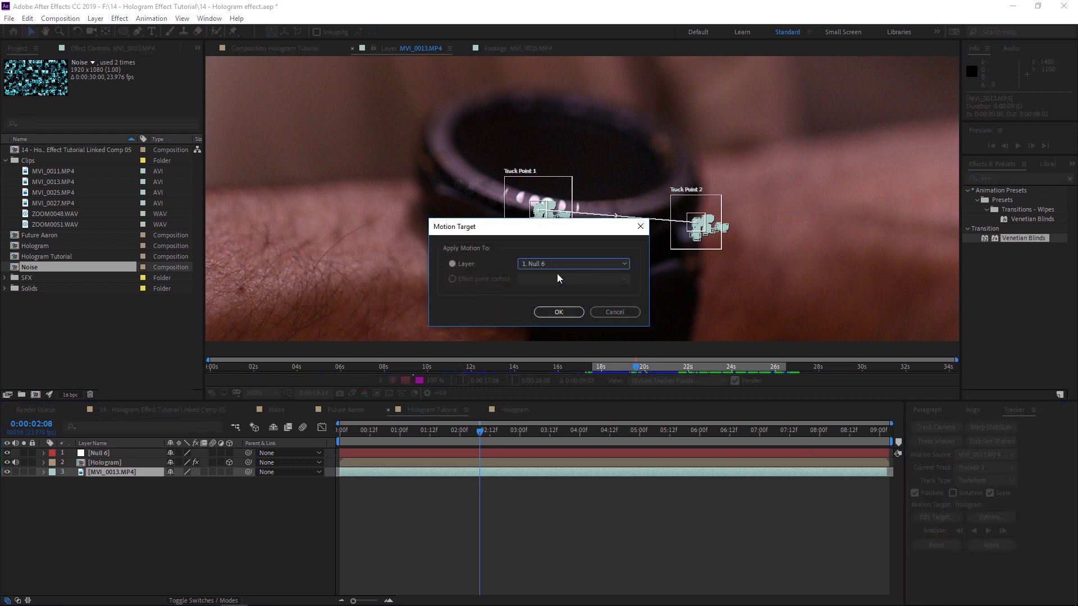
pyautogui.click(559, 311)
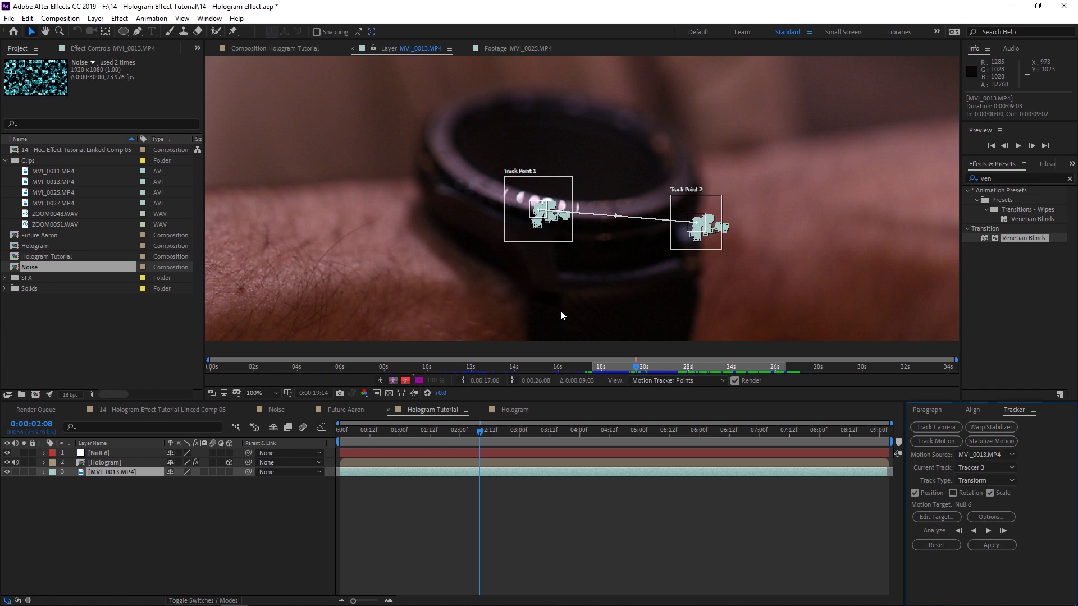
pyautogui.click(990, 545)
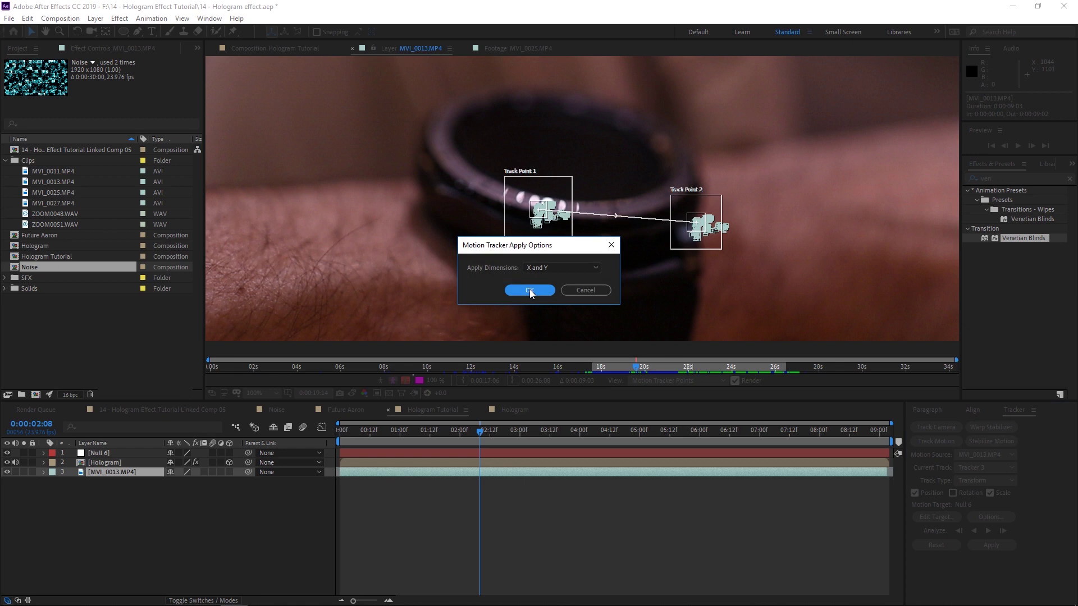
pyautogui.click(530, 289)
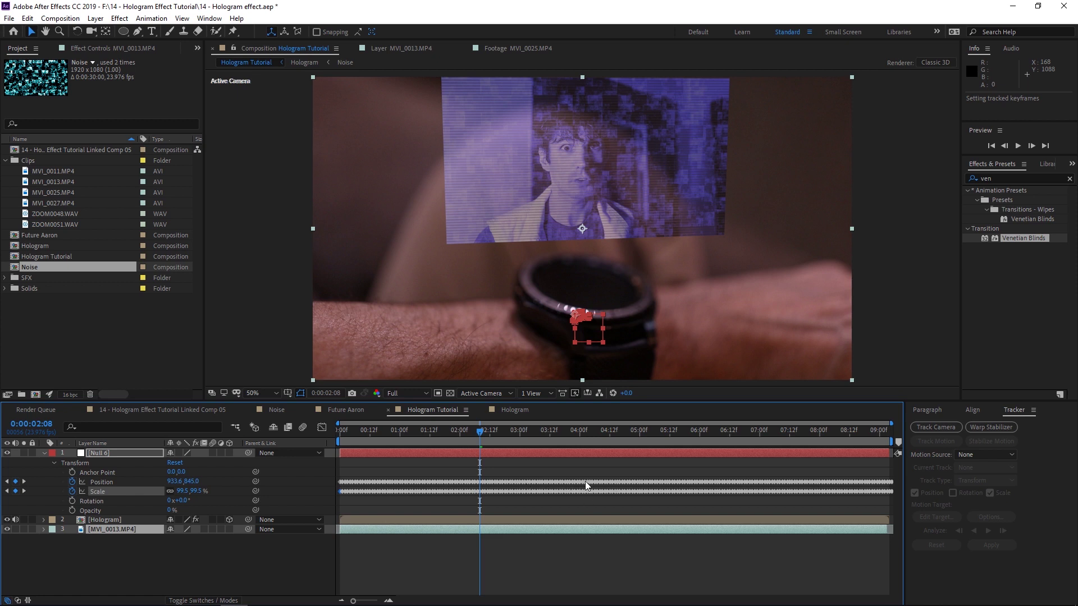
# - Hide the null layer and parent the Hologram layer to it
pyautogui.click(45, 454)
pyautogui.click(7, 453)
pyautogui.click(105, 462)
pyautogui.click(442, 437)
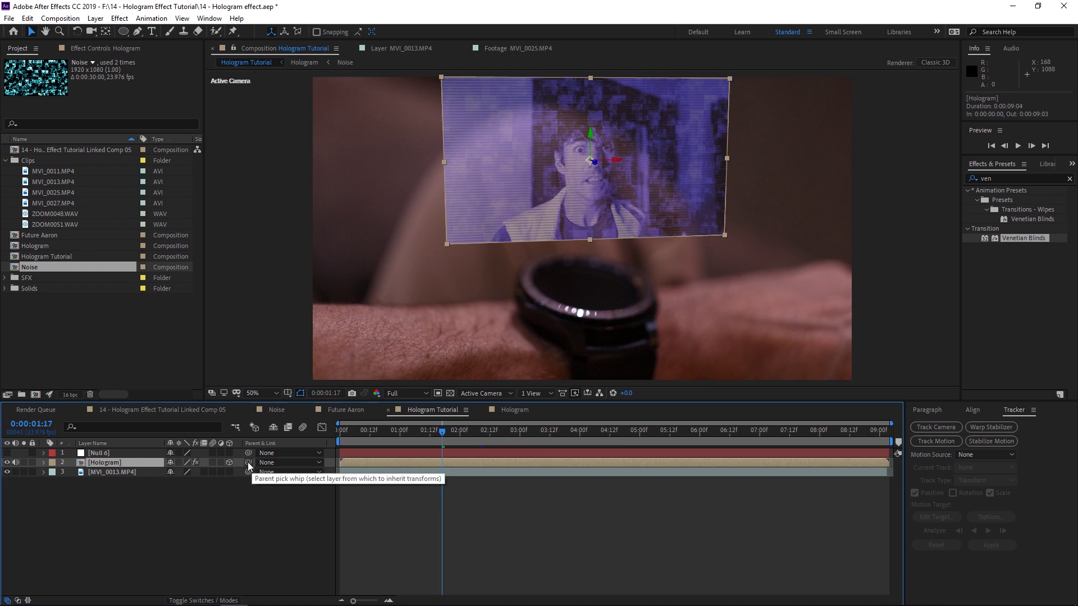
pyautogui.moveTo(248, 462); pyautogui.dragTo(137, 454)
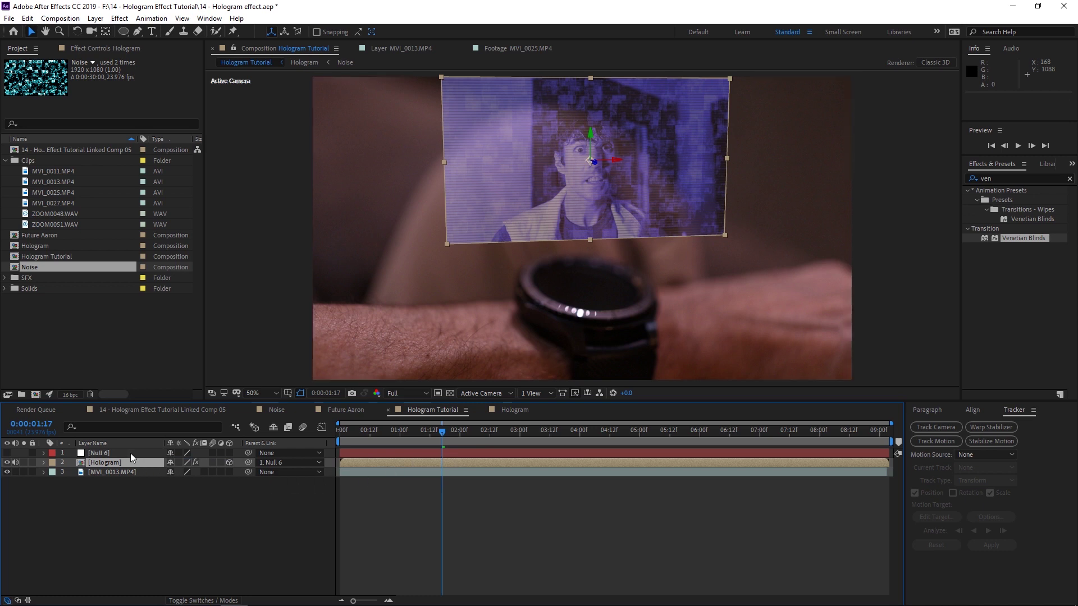
# - Preview the composition from about 0:00:01:04 and scrub back to 0:00:02:19 to check how the hologram follows the watch
pyautogui.moveTo(439, 429); pyautogui.dragTo(395, 432)
pyautogui.click(1018, 146)
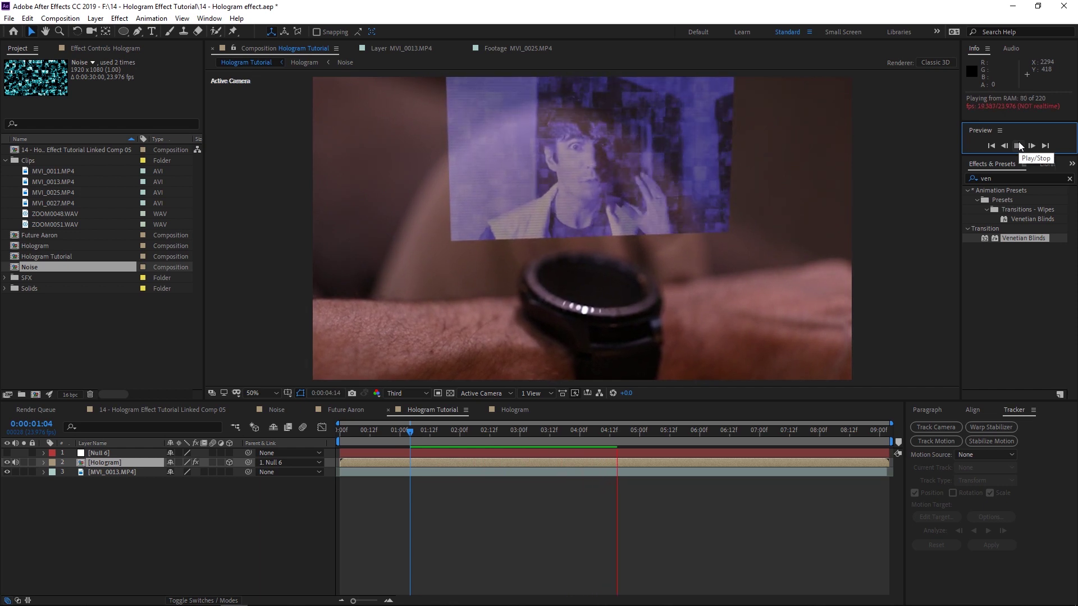
pyautogui.click(1019, 144)
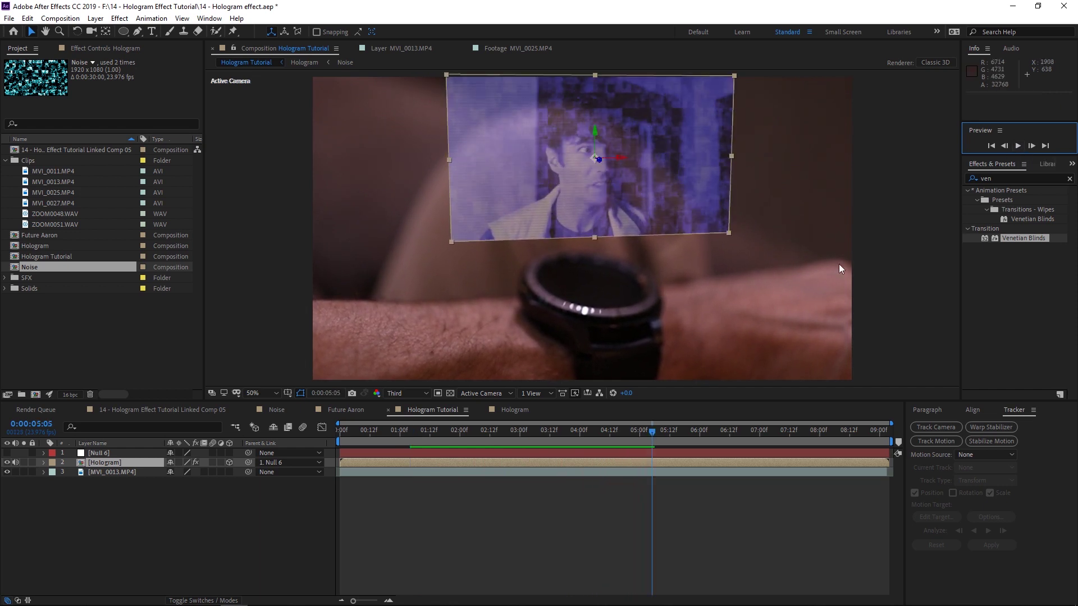
pyautogui.moveTo(652, 434); pyautogui.dragTo(507, 435)
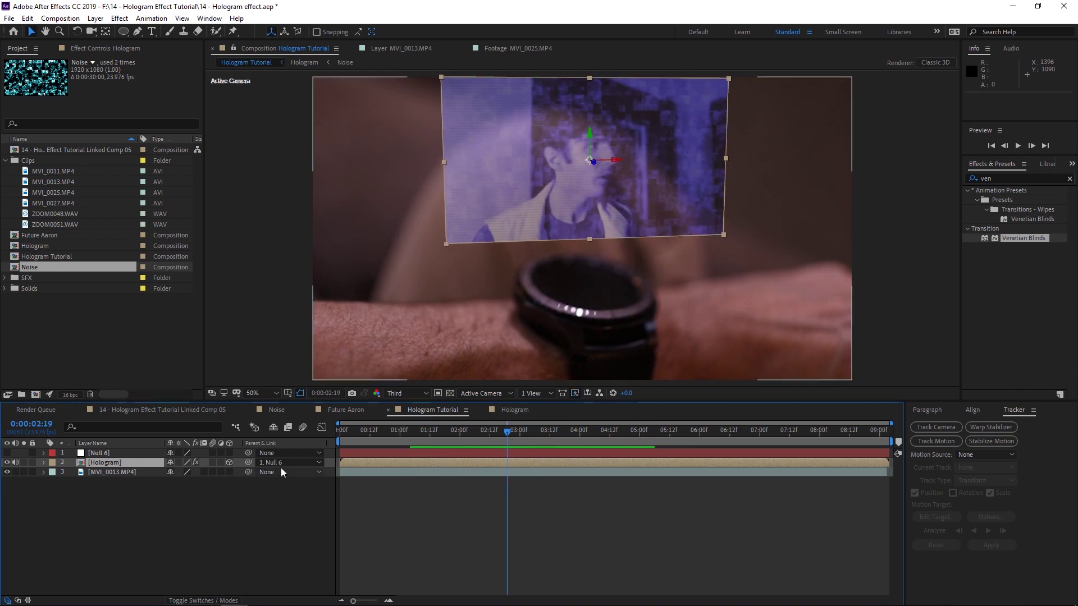
# - Duplicate the Hologram layer and place the copy directly below the original, above MVI_0013.MP4
pyautogui.click(261, 503)
pyautogui.click(132, 463)
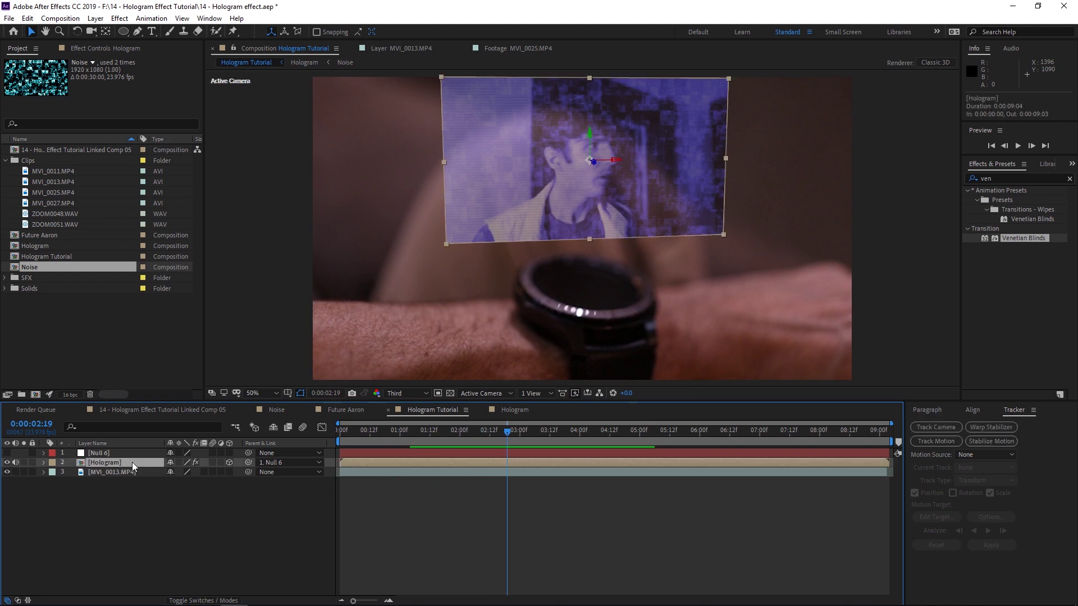
pyautogui.hotkey('ctrl', 'c')
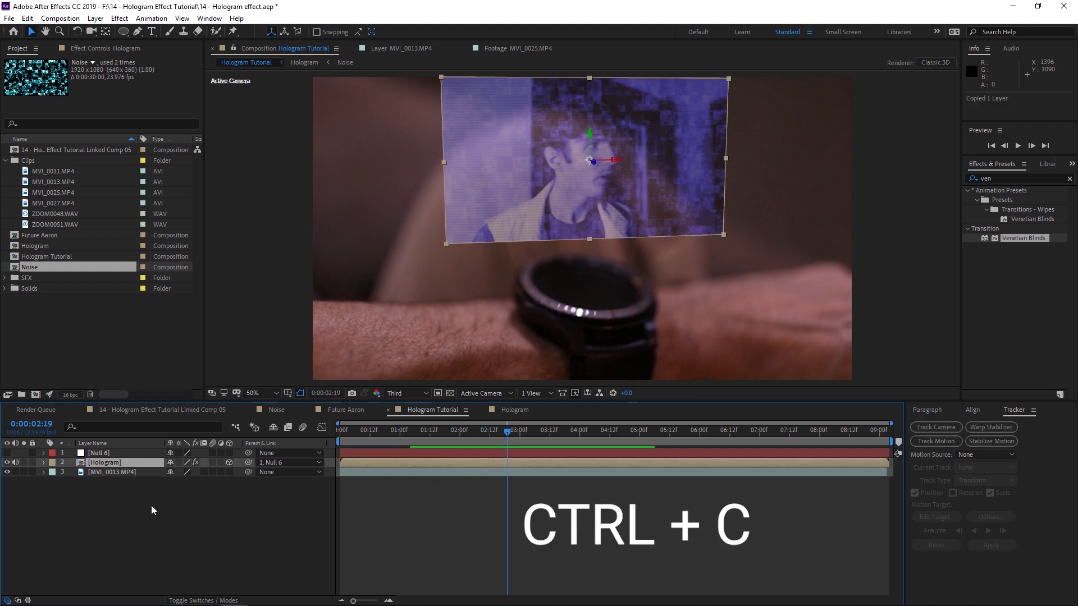
pyautogui.hotkey('ctrl', 'v')
pyautogui.moveTo(113, 463); pyautogui.dragTo(117, 477)
# - Rename the lower Hologram copy as Projection
pyautogui.rightClick(113, 474)
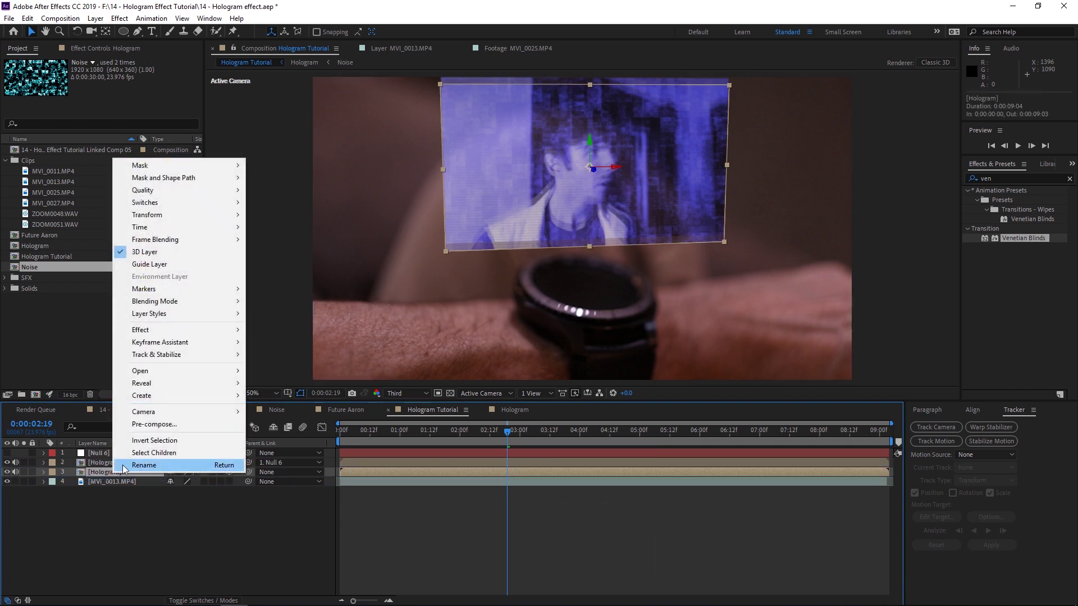
pyautogui.click(124, 467)
pyautogui.write('Projection')
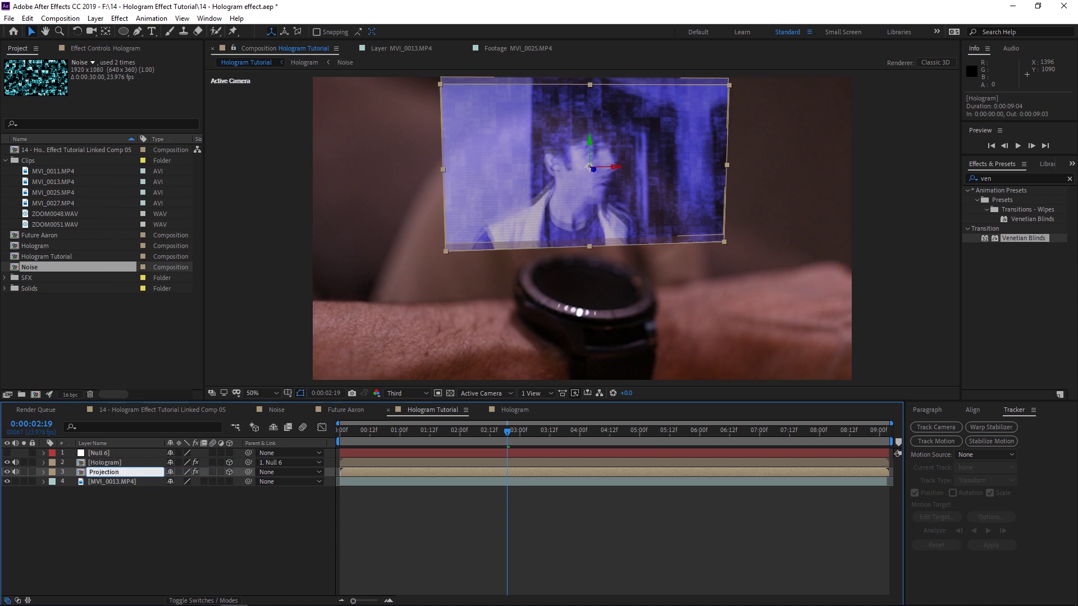
pyautogui.click(304, 522)
# - Parent the Projection layer to Null 6 at the first frame and preview the tracking from 0:00:00:17
pyautogui.moveTo(508, 430); pyautogui.dragTo(343, 443)
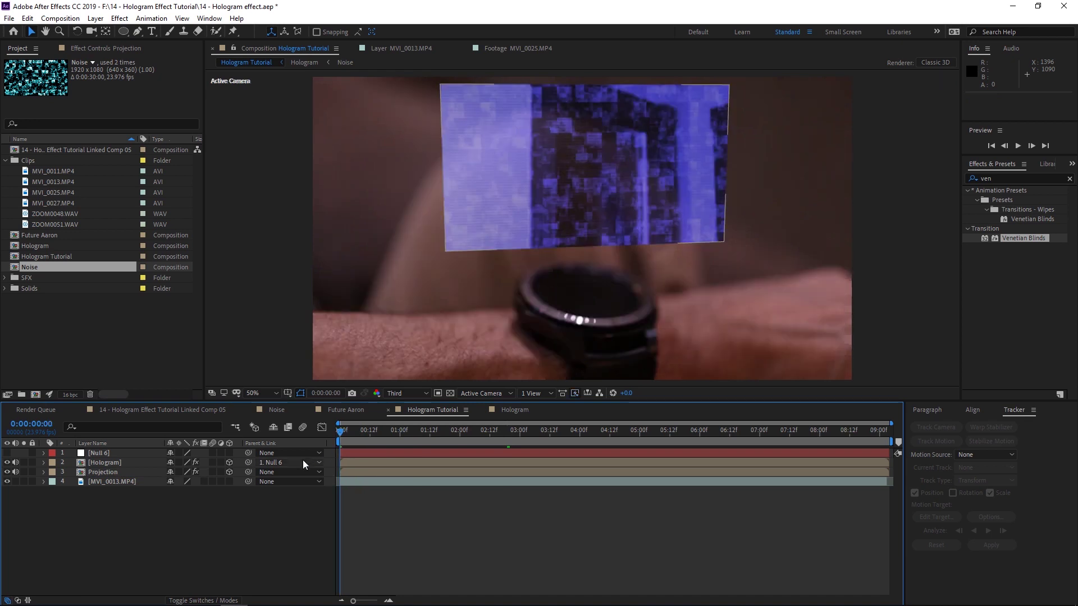
pyautogui.moveTo(249, 474); pyautogui.dragTo(136, 454)
pyautogui.moveTo(337, 432); pyautogui.dragTo(383, 432)
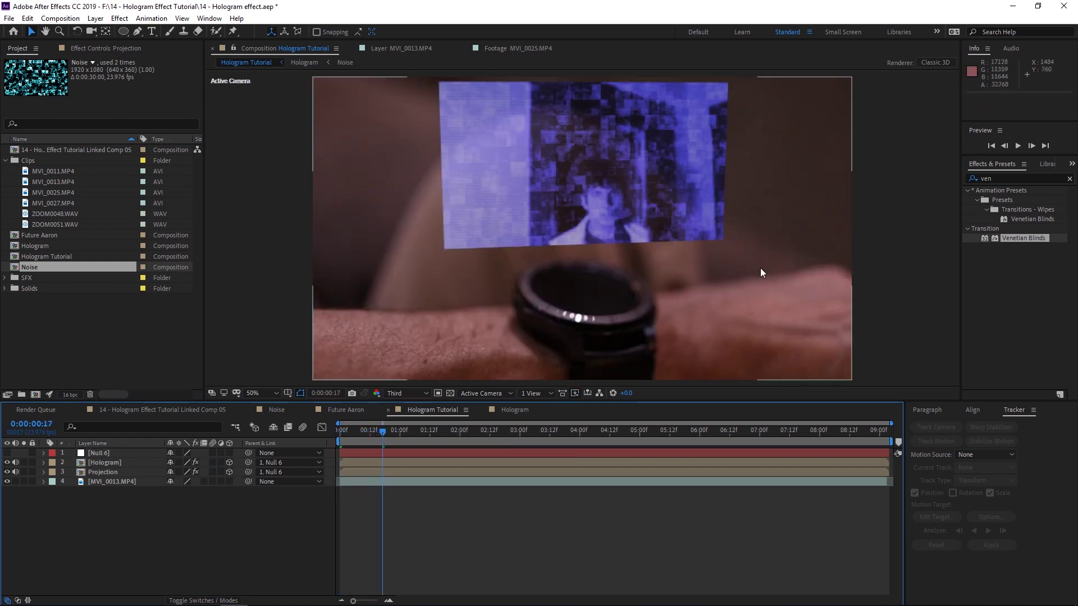
pyautogui.click(1018, 146)
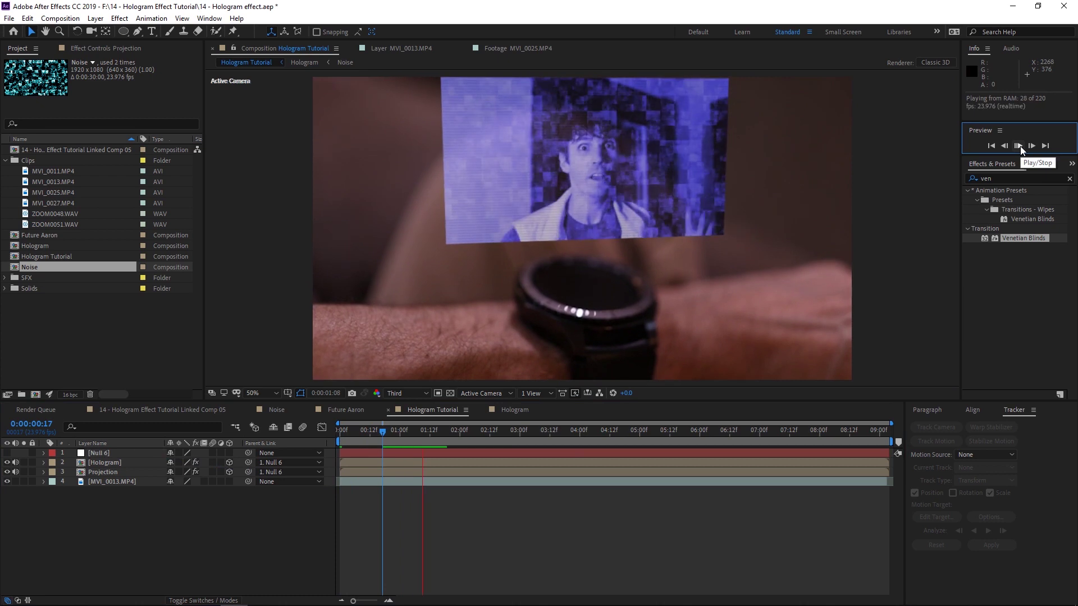
pyautogui.click(1019, 146)
# - Move the Projection layer down so it overlaps the watch and apply the CC Radial Blur effect to it
pyautogui.click(132, 473)
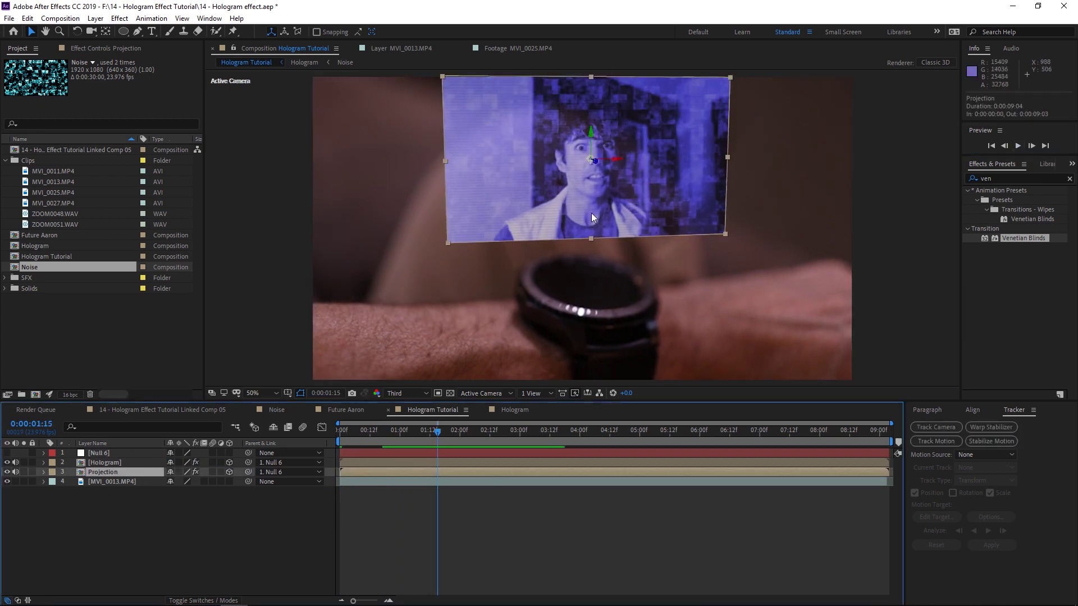
pyautogui.moveTo(594, 193); pyautogui.dragTo(659, 259)
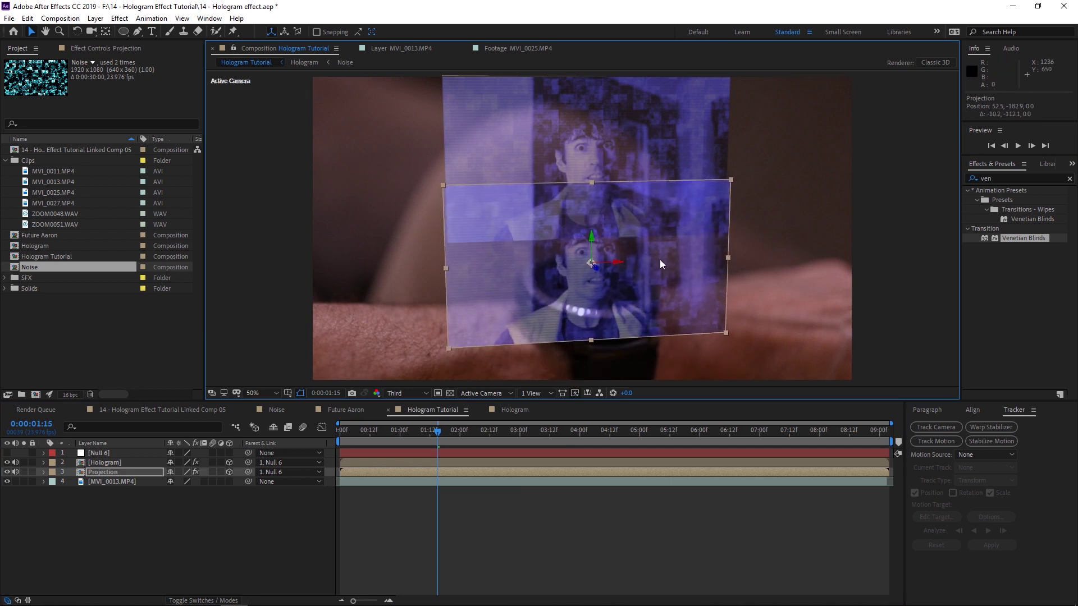
pyautogui.click(93, 472)
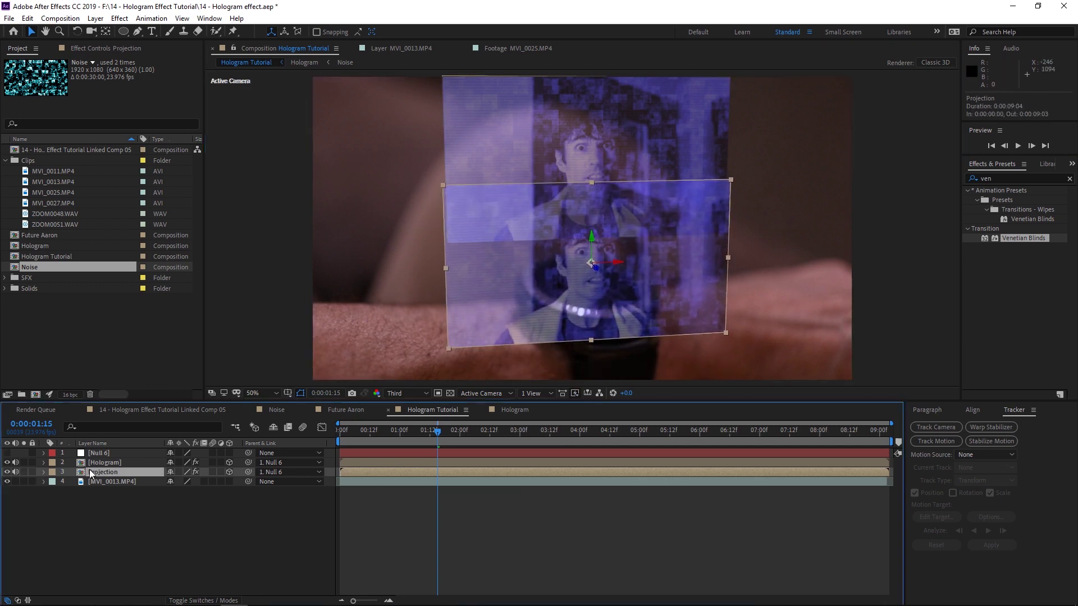
pyautogui.click(992, 180)
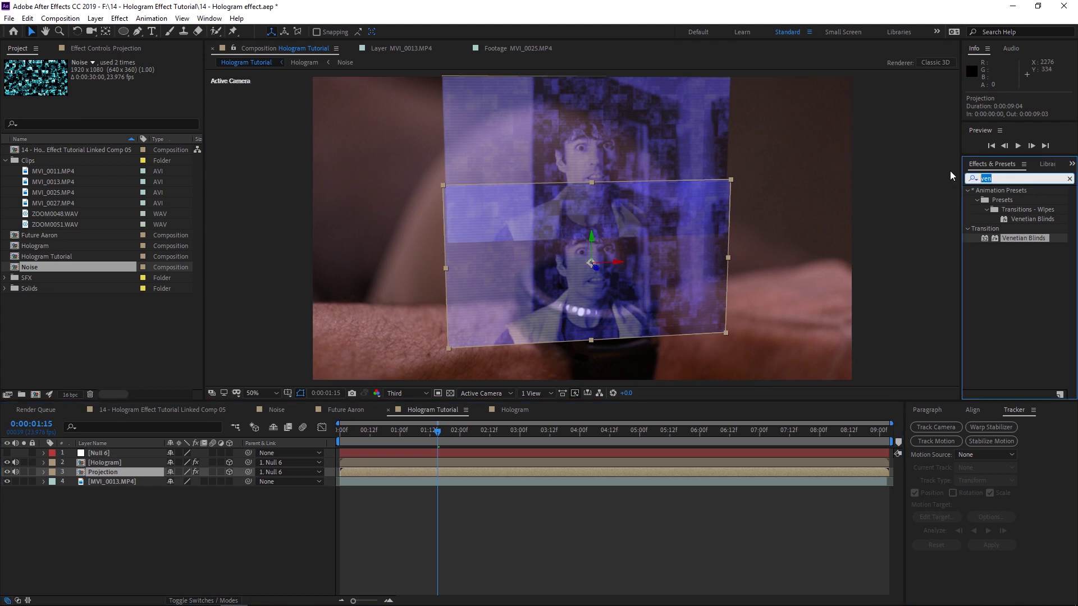
pyautogui.write('radia')
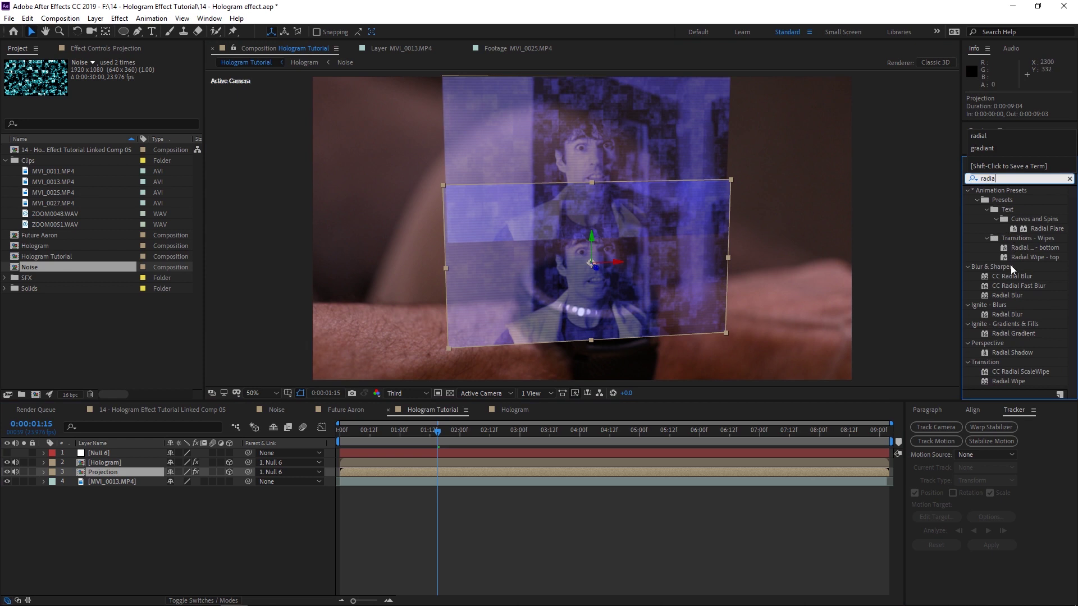
pyautogui.moveTo(1009, 274); pyautogui.dragTo(516, 470)
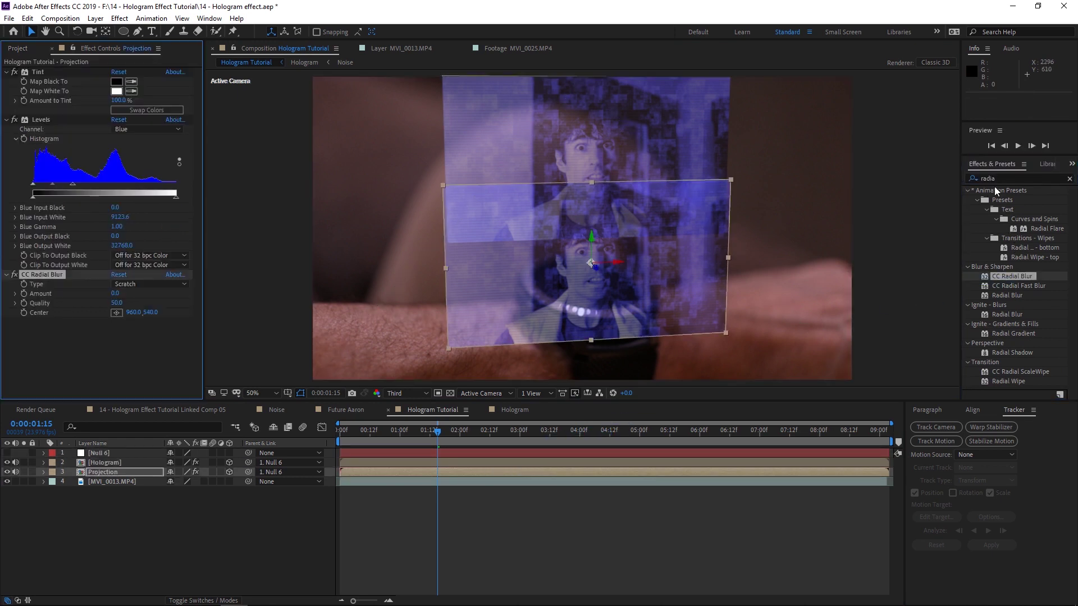
# - Find the Brightness & Contrast effect and apply it to the Projection layer
pyautogui.click(1011, 179)
pyautogui.hotkey('ctrl', 'a')
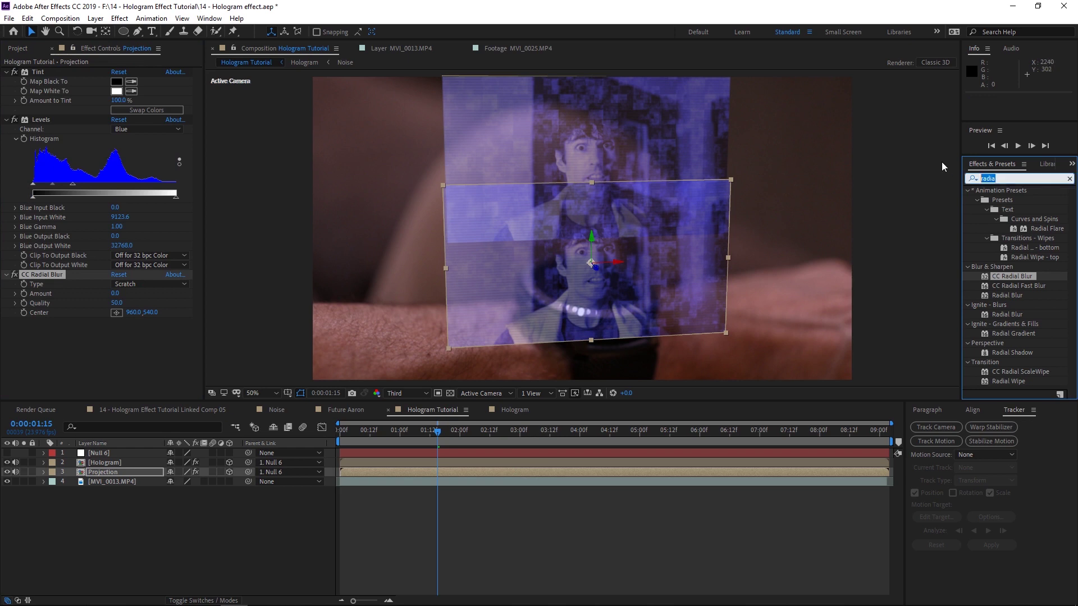
pyautogui.write('bright')
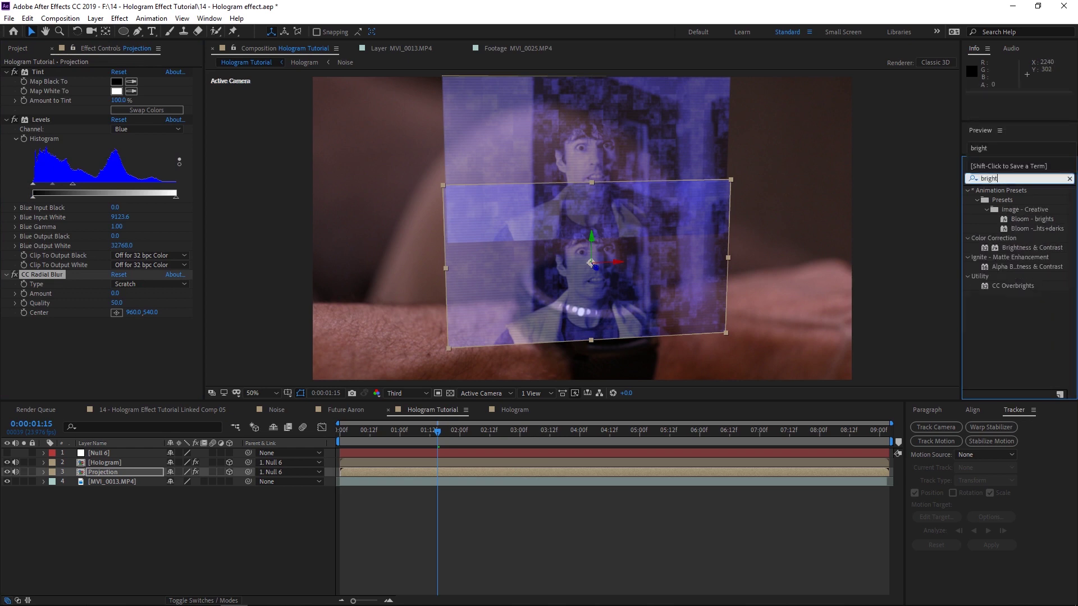
pyautogui.click(1020, 247)
pyautogui.moveTo(1020, 247); pyautogui.dragTo(499, 470)
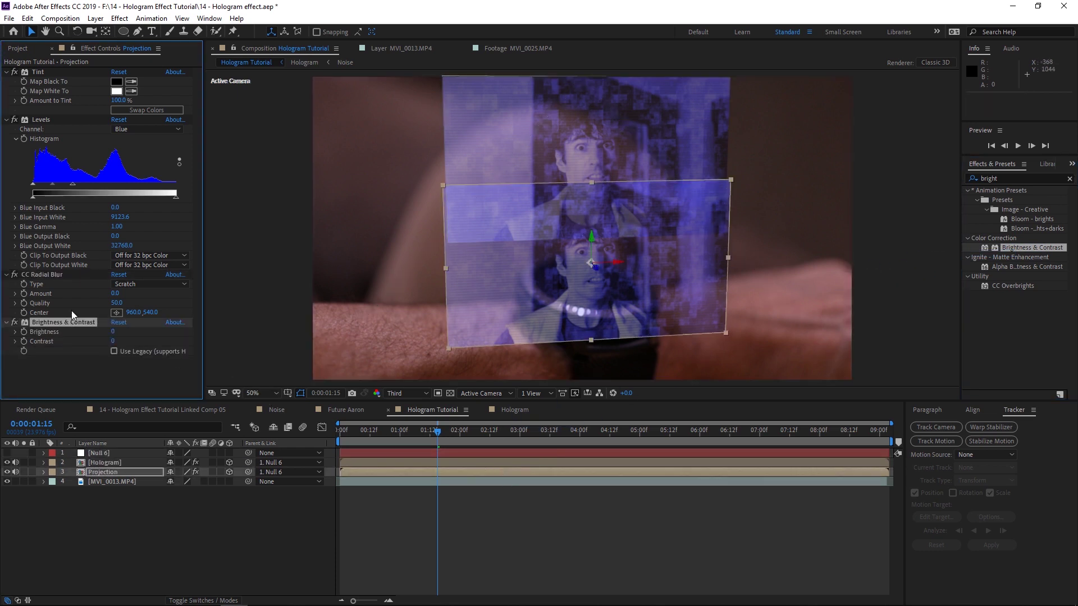
# - Place the CC Radial Blur center below the watch at about 956.7, 1371.0 and set its type to Centered Zoom
pyautogui.click(76, 275)
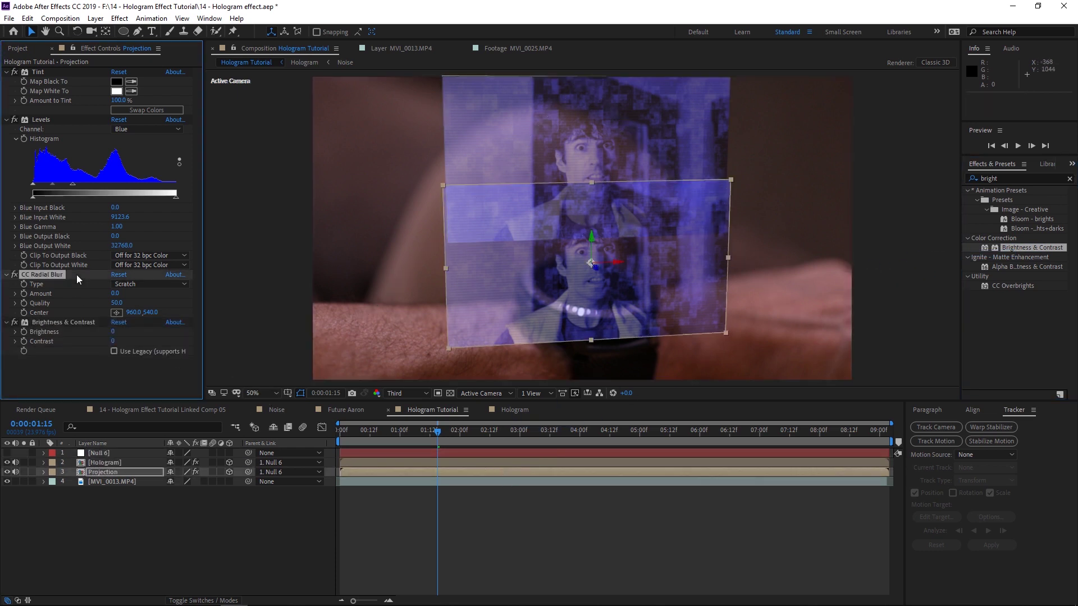
pyautogui.click(117, 313)
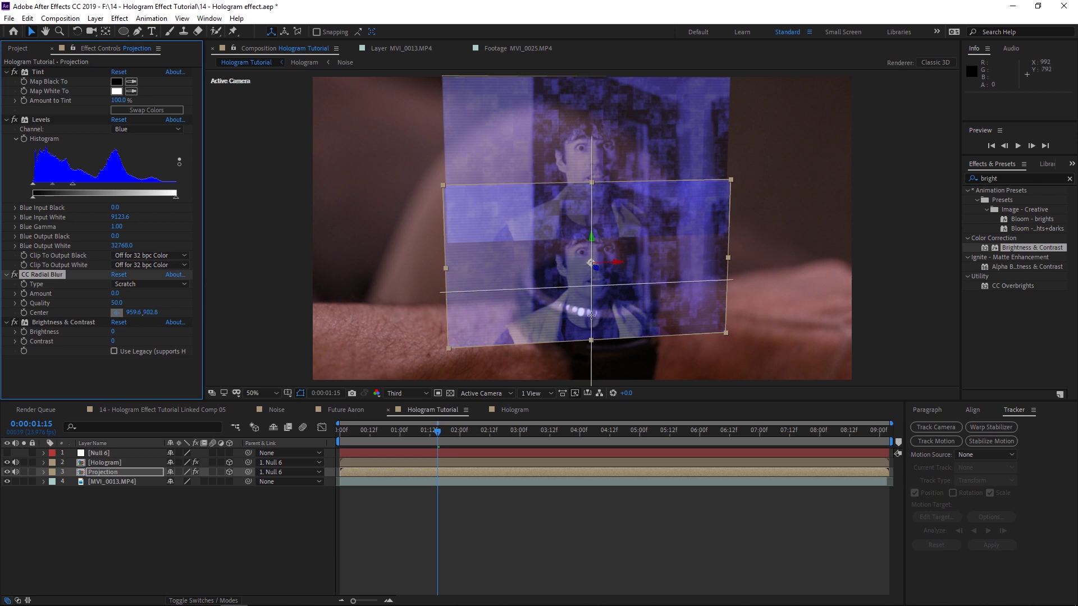
pyautogui.click(591, 383)
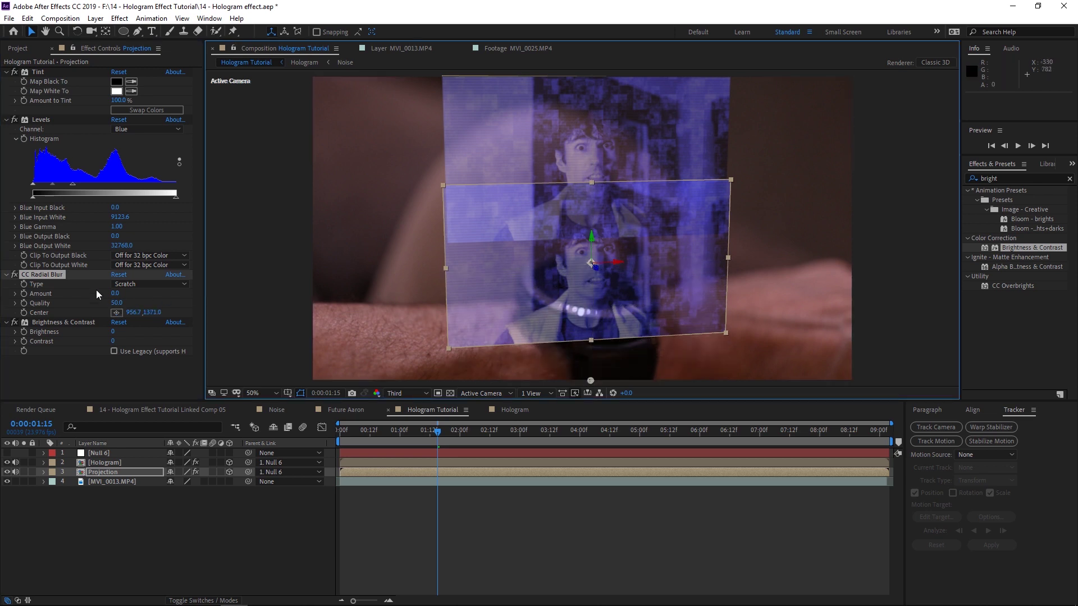
pyautogui.click(121, 285)
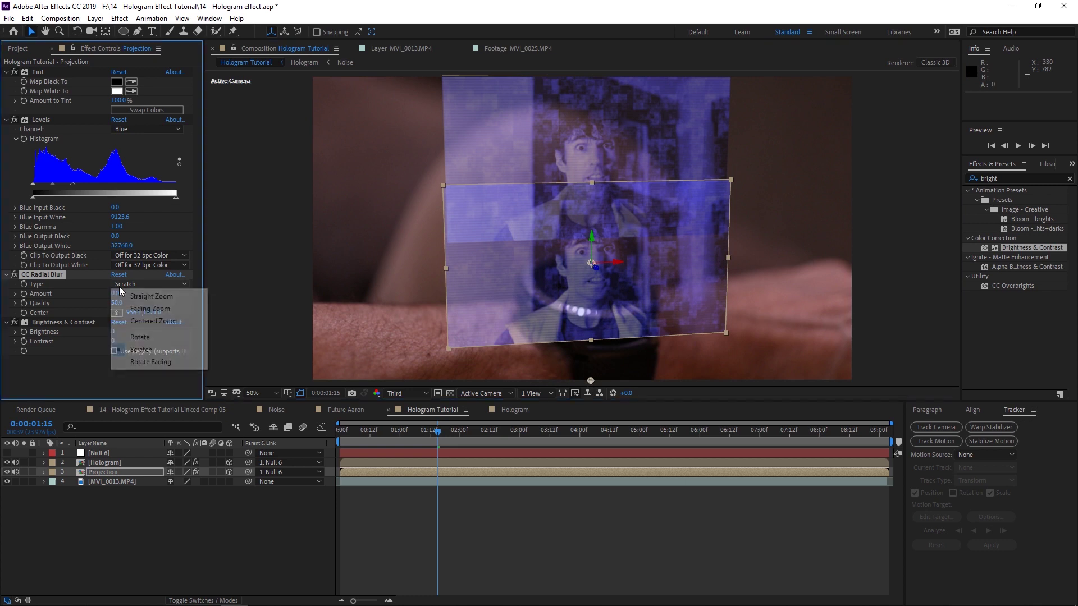
pyautogui.click(135, 322)
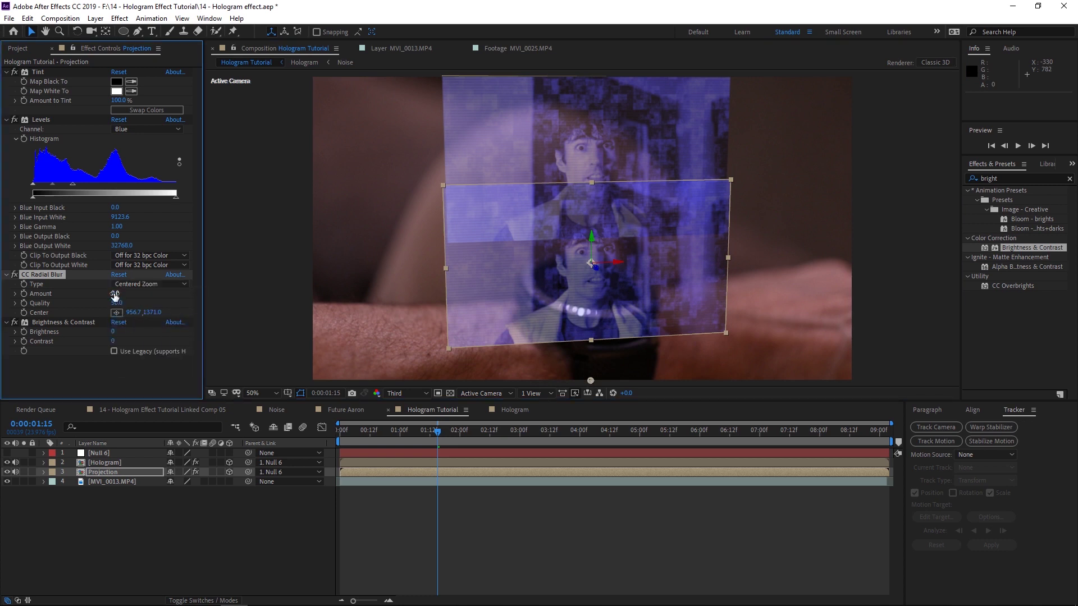
# - Set the CC Radial Blur amount to -178 on the Projection layer, with brightness -4 and contrast 76
pyautogui.moveTo(102, 294); pyautogui.dragTo(39, 298)
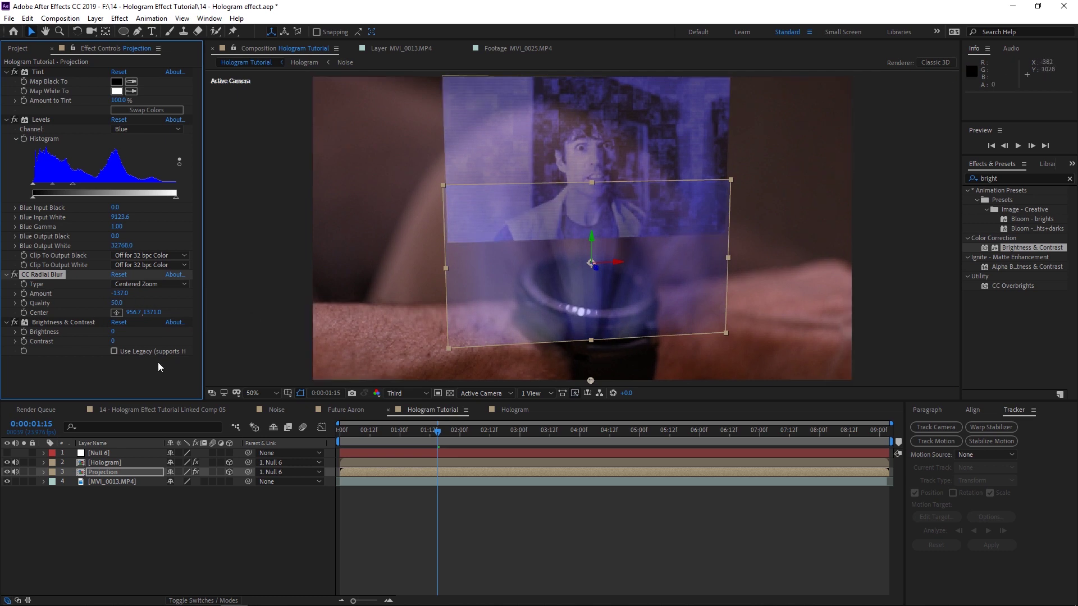
pyautogui.moveTo(118, 297); pyautogui.dragTo(97, 299)
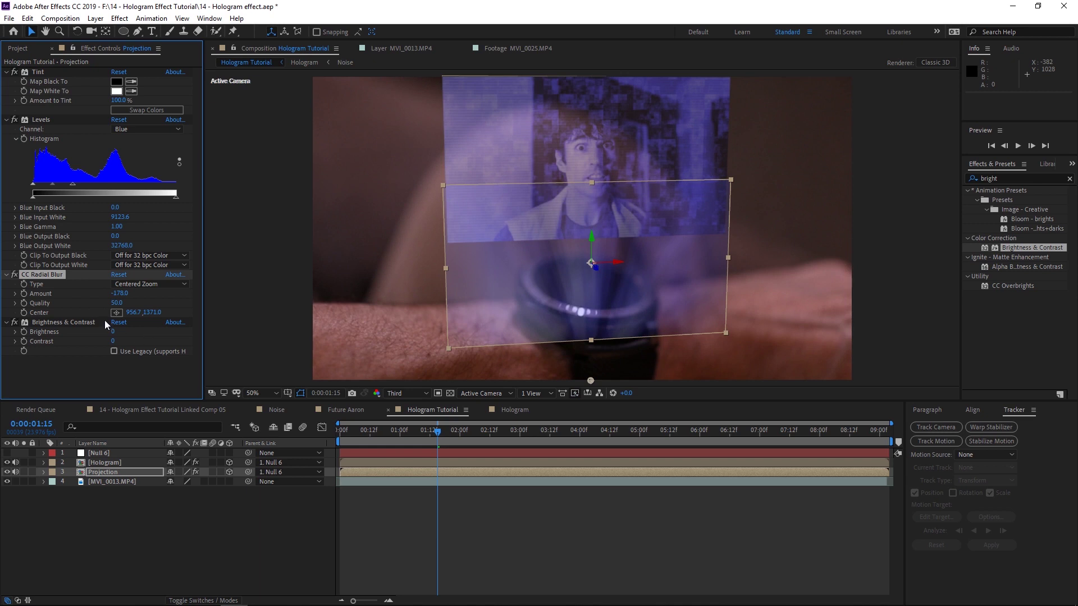
pyautogui.moveTo(116, 332); pyautogui.dragTo(132, 335)
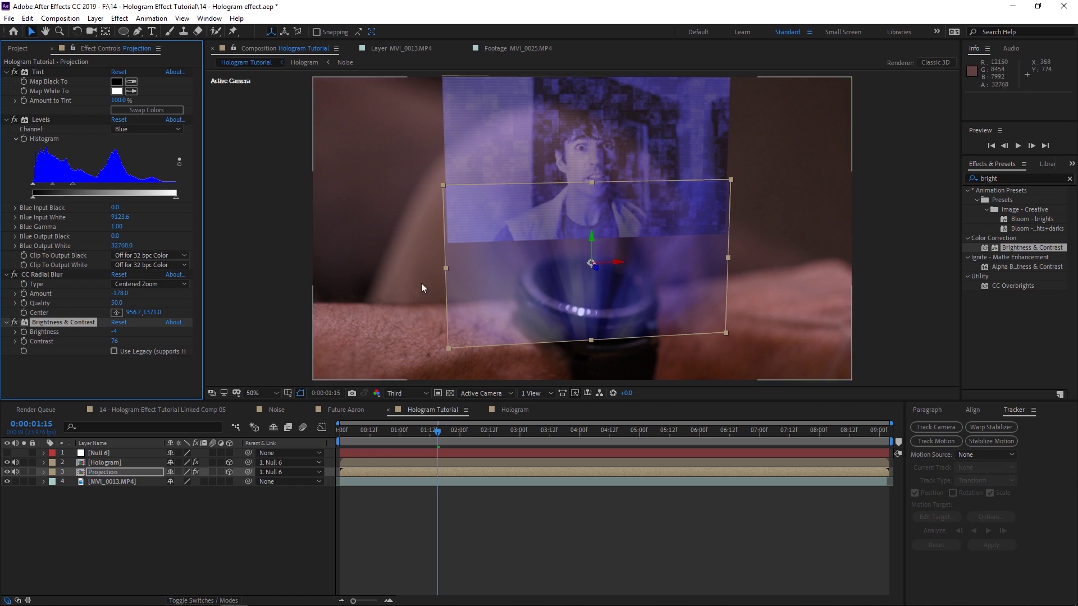
# - Draw a closed seven-point Pen mask on the Projection layer, fanning out from the watch face to the hologram's lower part
pyautogui.click(136, 34)
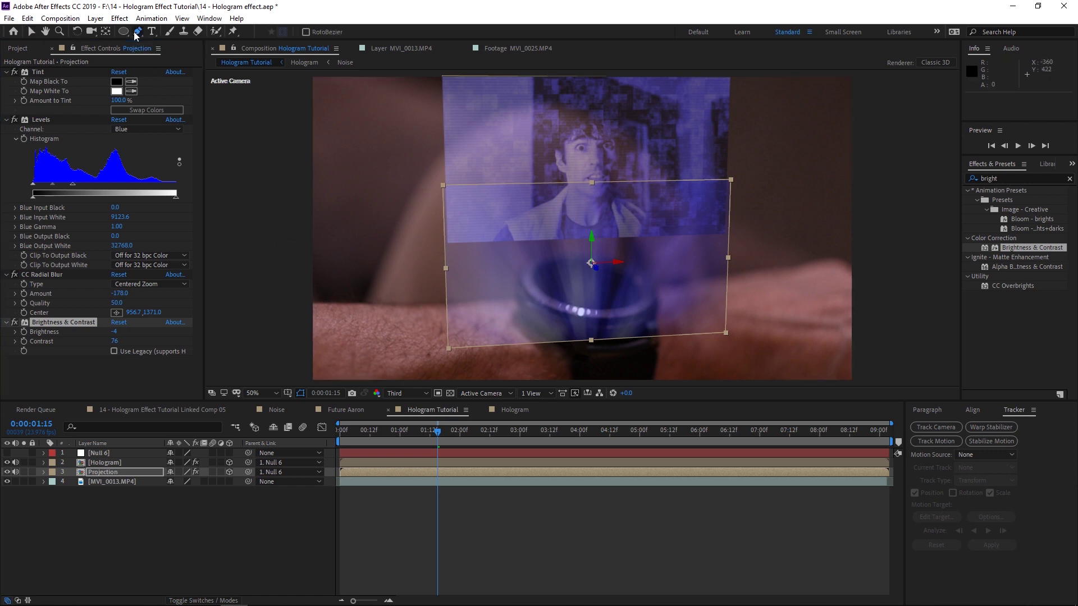
pyautogui.click(458, 216)
pyautogui.click(560, 302)
pyautogui.moveTo(602, 312); pyautogui.dragTo(628, 306)
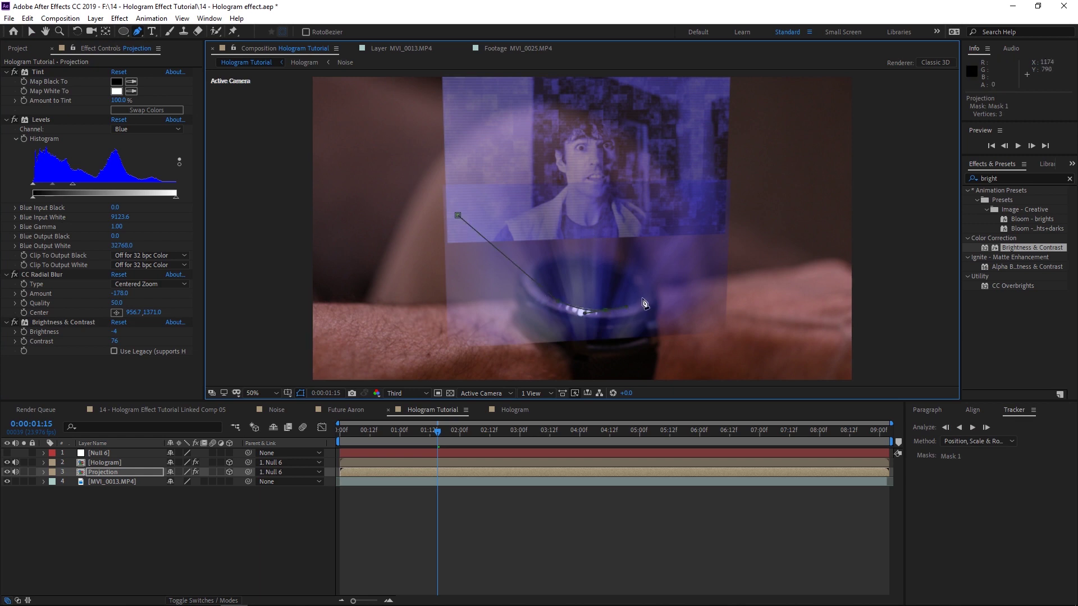
pyautogui.click(644, 296)
pyautogui.click(708, 211)
pyautogui.click(661, 190)
pyautogui.click(458, 216)
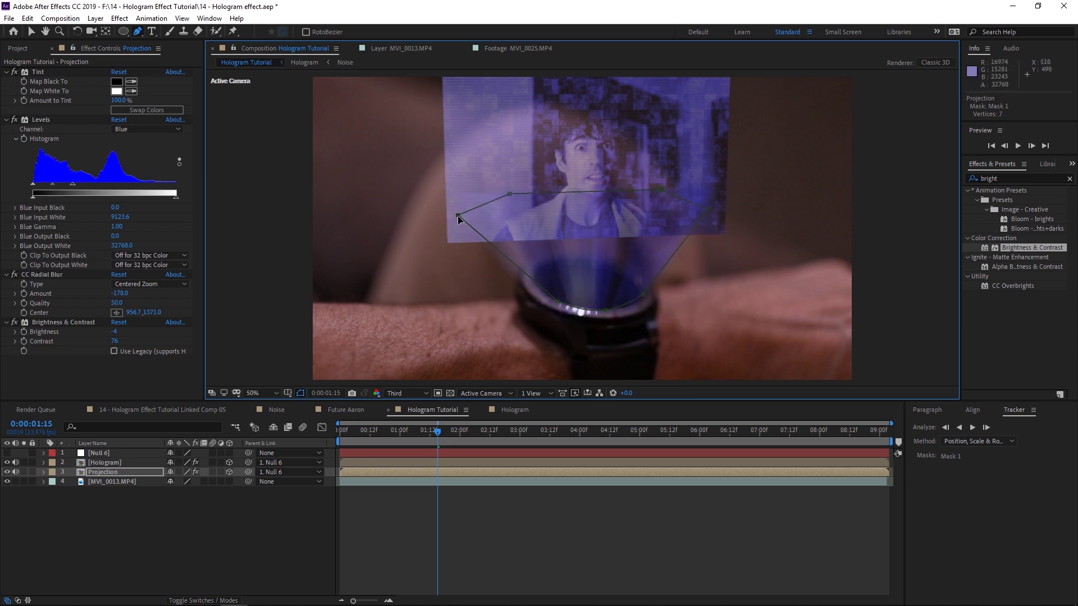
# - Set the Mask Expansion of the Projection layer's Mask 1 to 50 pixels
pyautogui.click(43, 472)
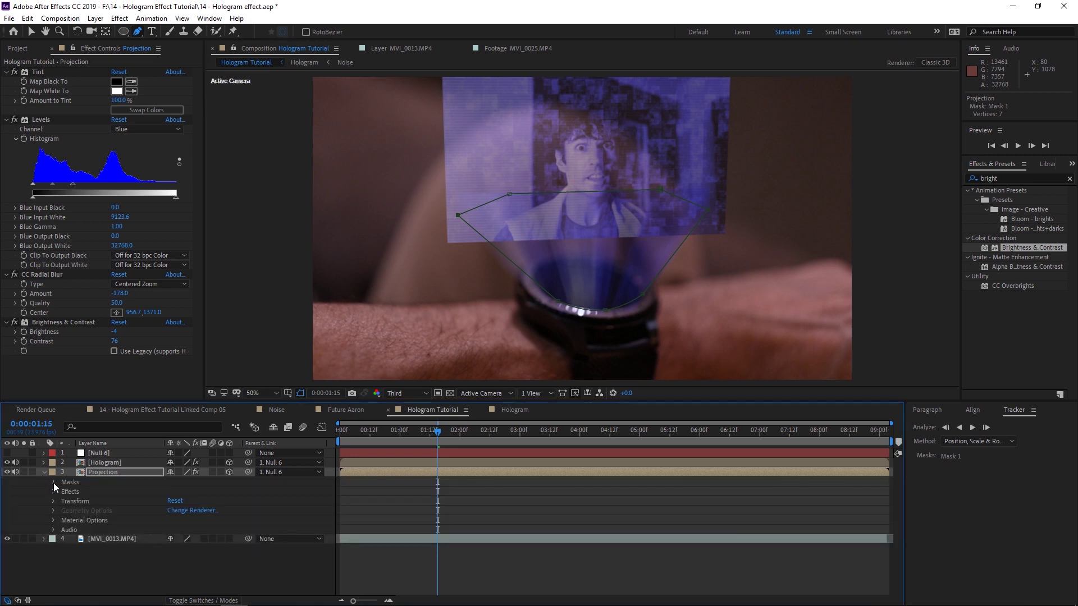
pyautogui.click(53, 482)
pyautogui.click(62, 491)
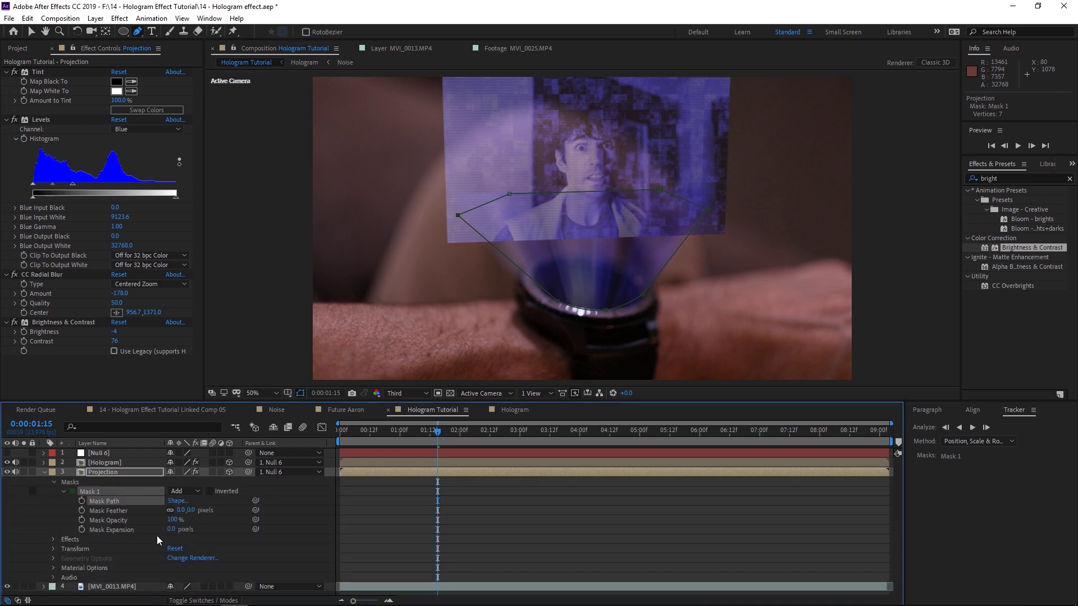
pyautogui.moveTo(172, 529); pyautogui.dragTo(203, 531)
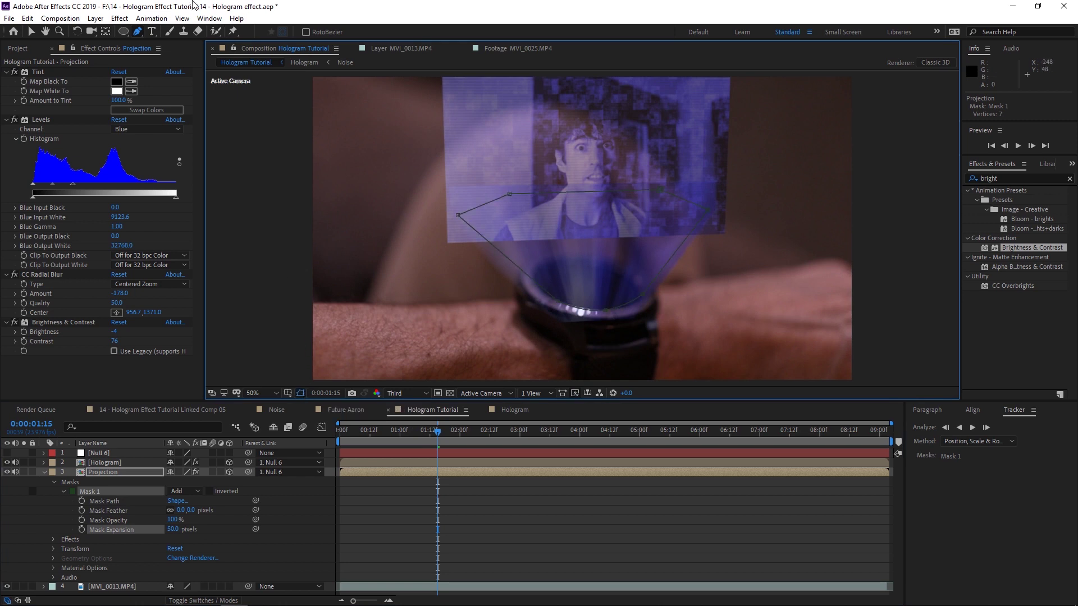
# - Move the mask's far-left vertex down toward the hologram's lower-left corner and deselect the mask
pyautogui.click(31, 31)
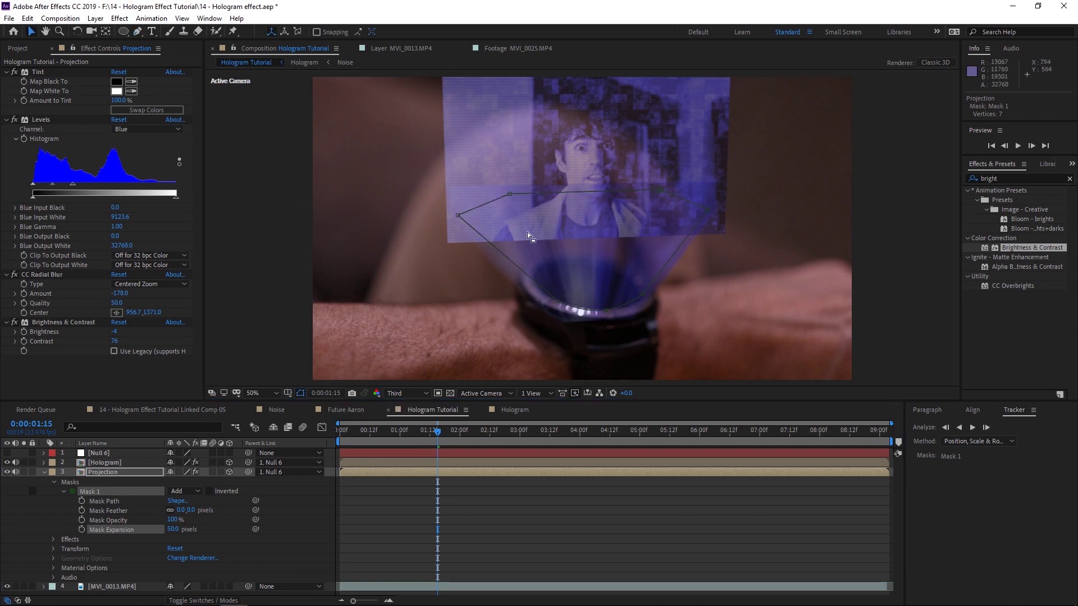
pyautogui.click(458, 215)
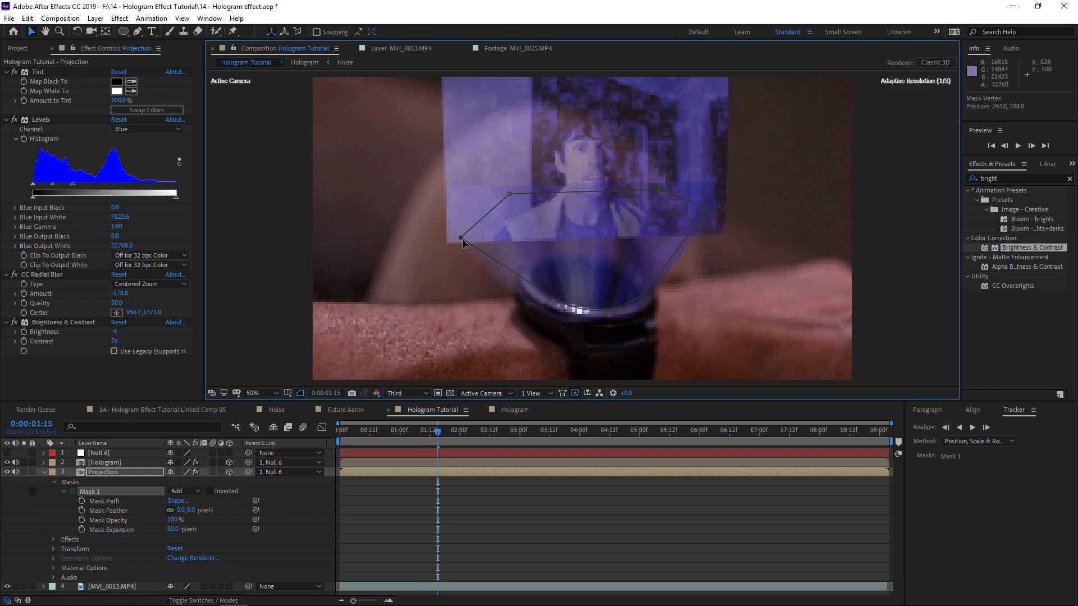
pyautogui.press('F2')
# - Preview the composition from 0:00:01:07 to check the projection beam, and collapse the Projection layer's properties
pyautogui.moveTo(437, 431)
pyautogui.mouseDown()
pyautogui.moveTo(404, 436)
pyautogui.moveTo(445, 433)
pyautogui.mouseUp()
pyautogui.click(1018, 146)
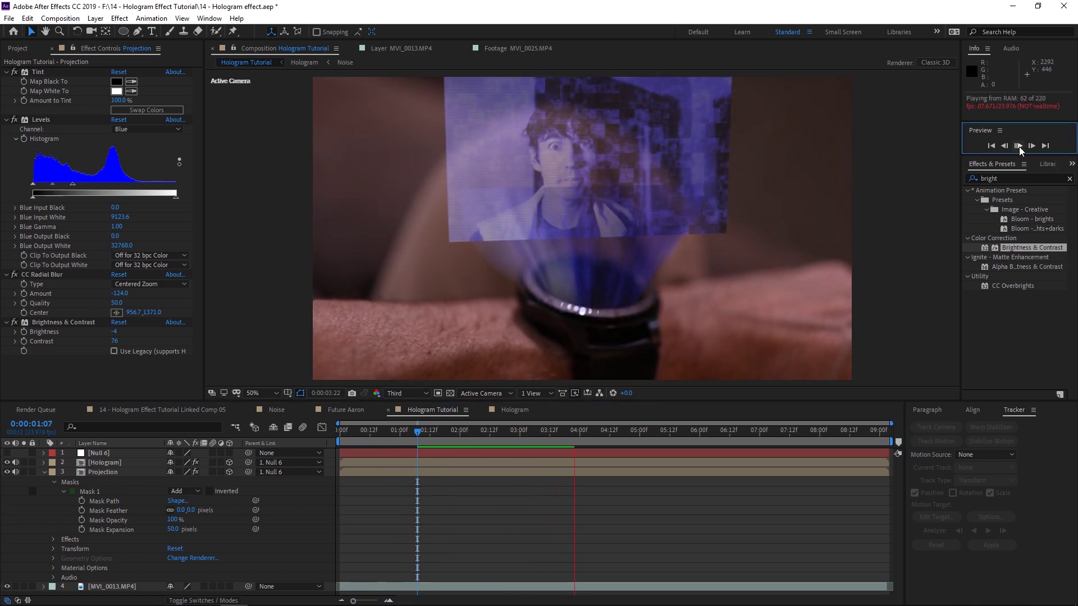
pyautogui.click(1019, 147)
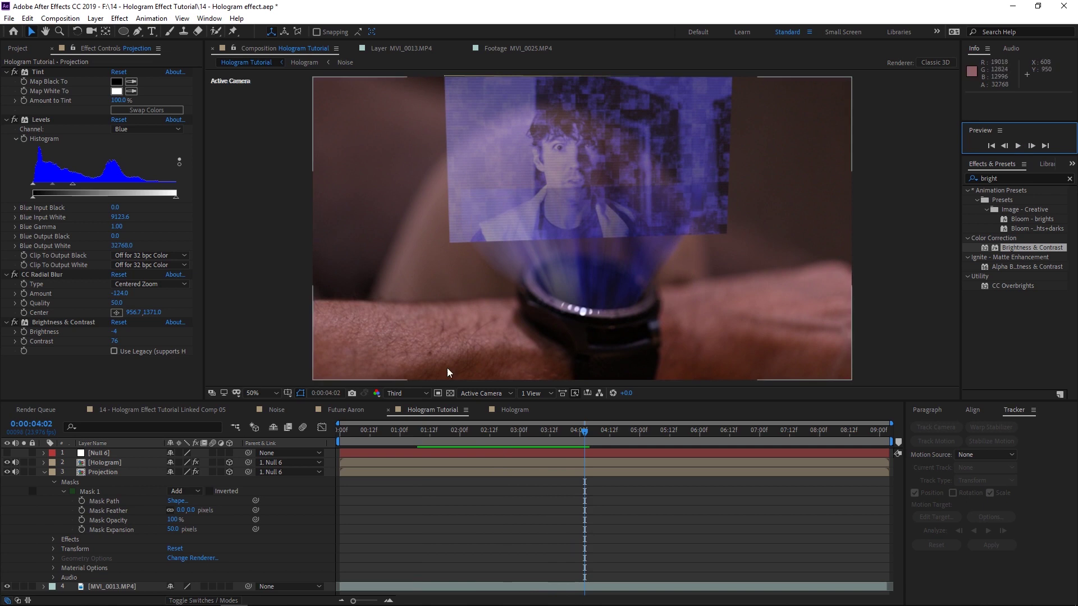
pyautogui.click(45, 473)
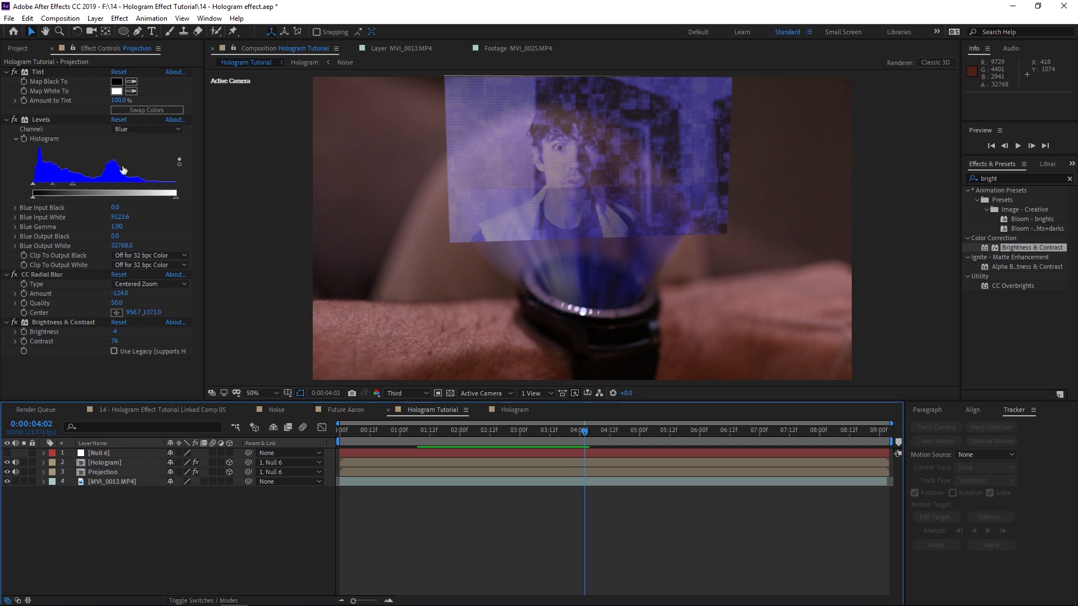
# - Create a new solid layer named Circle in blue 2E47E4
pyautogui.rightClick(160, 514)
pyautogui.moveTo(206, 393)
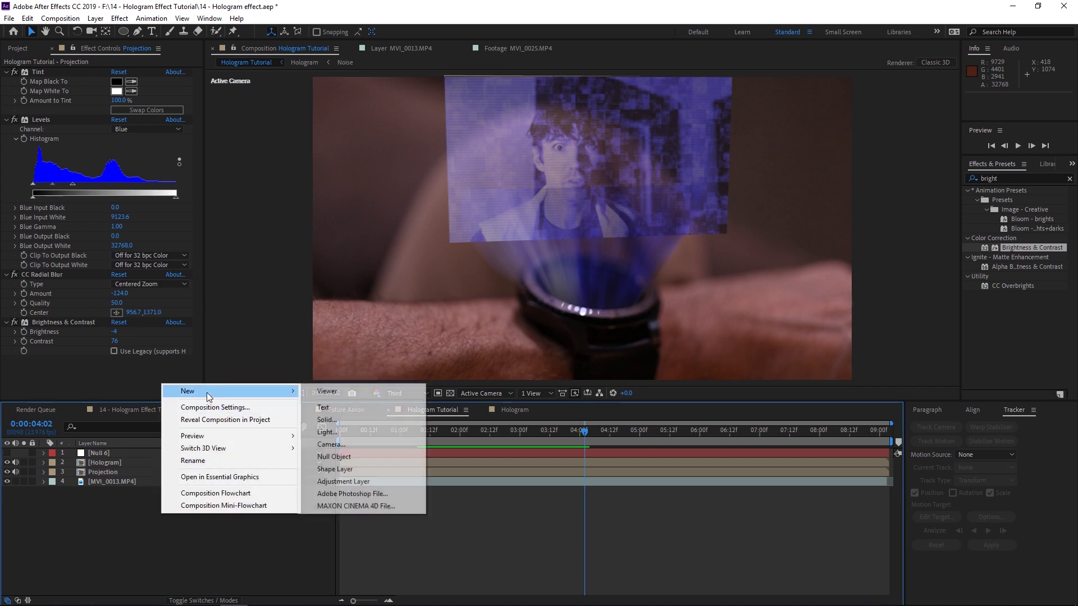
pyautogui.click(332, 421)
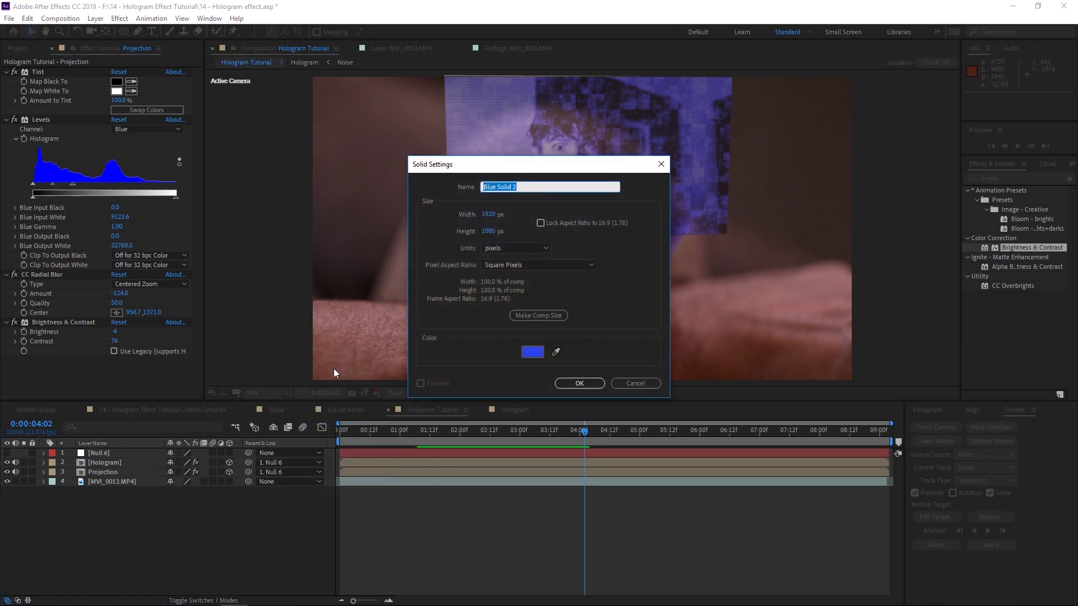
pyautogui.write('Circle')
pyautogui.click(532, 352)
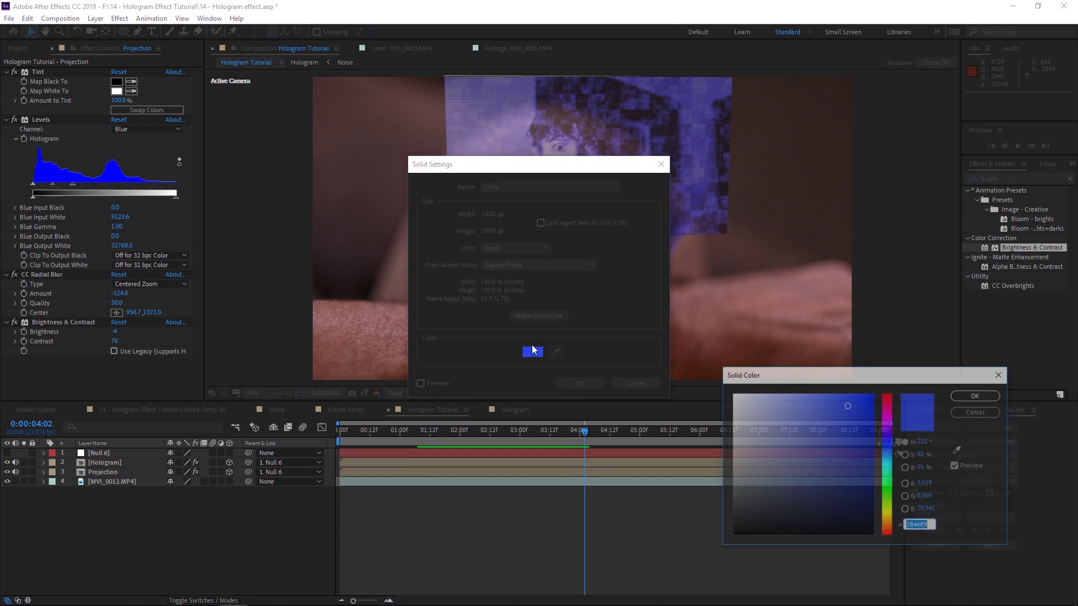
pyautogui.click(848, 407)
pyautogui.click(846, 408)
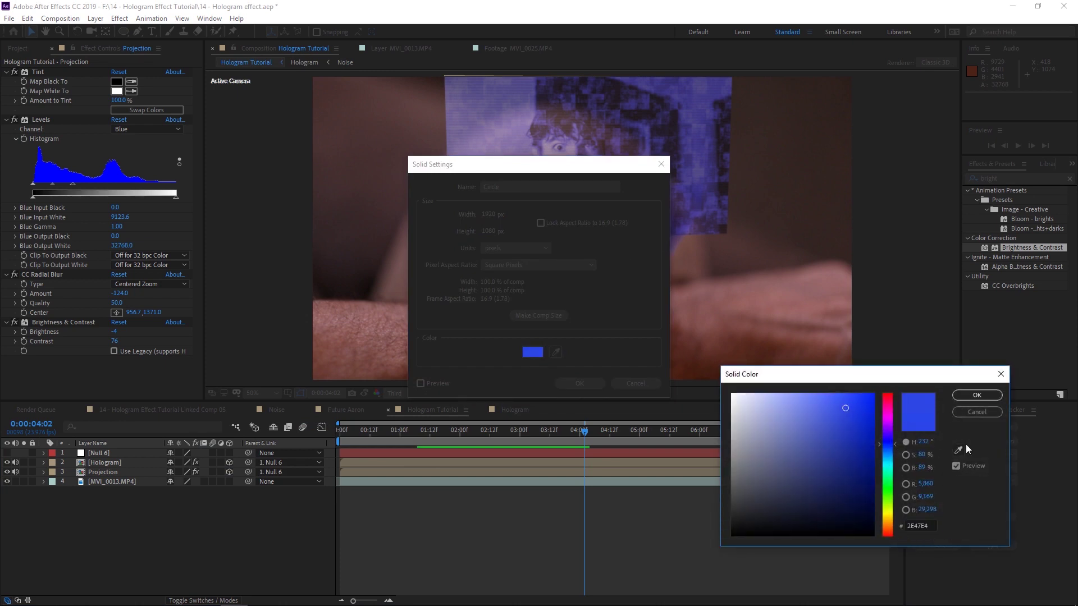
pyautogui.click(968, 396)
pyautogui.click(576, 384)
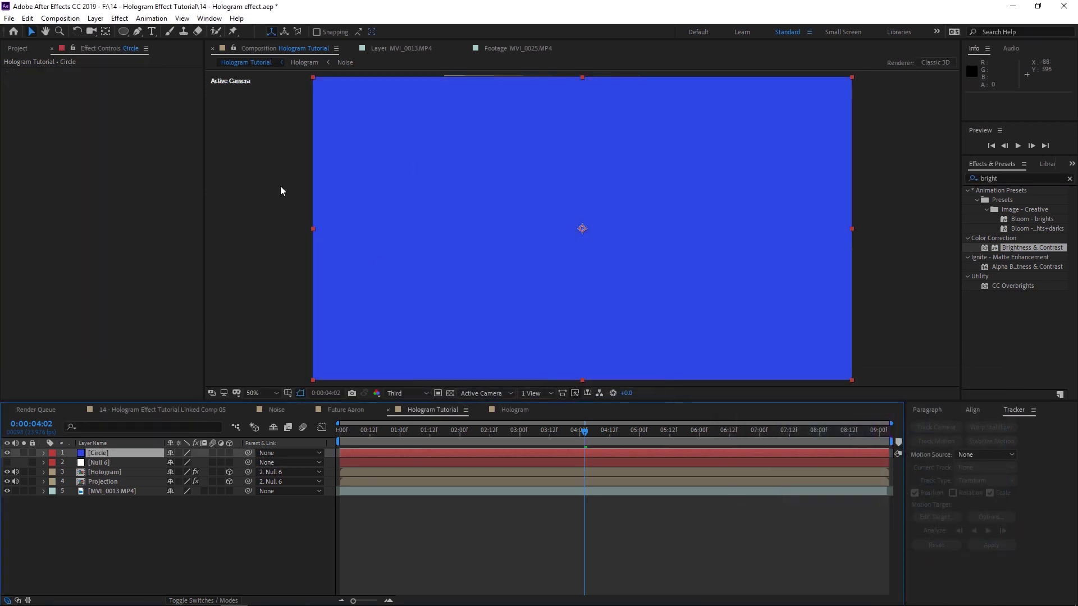
# - Draw a circular mask about 490 pixels wide above the watch on the Circle layer and move the layer's anchor point to the circle's centre
pyautogui.click(129, 30)
pyautogui.moveTo(525, 169)
pyautogui.mouseDown()
pyautogui.moveTo(594, 251)
pyautogui.moveTo(662, 303)
pyautogui.mouseUp()
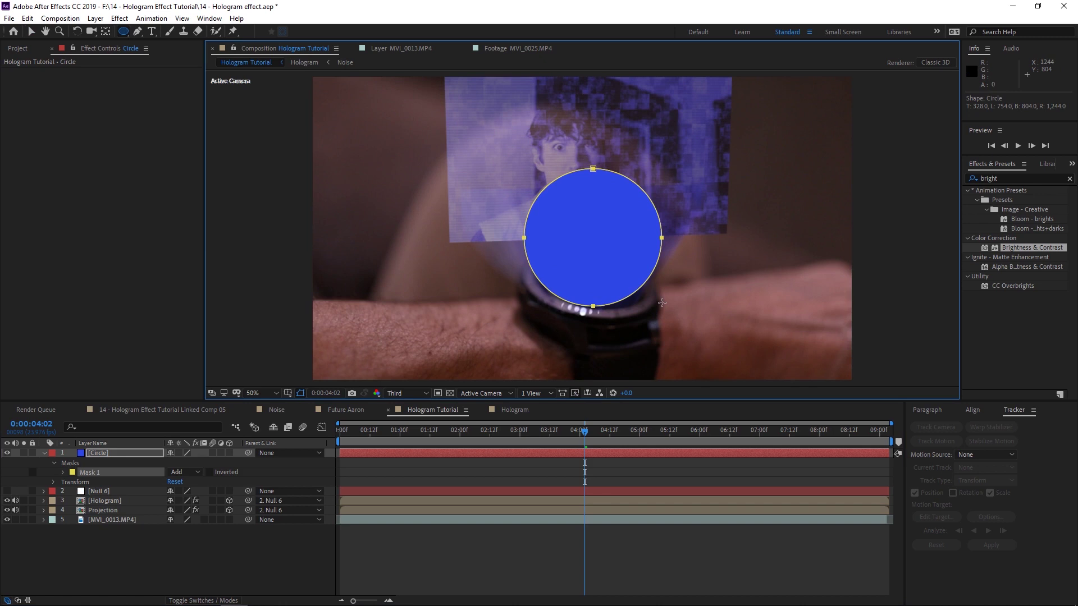
pyautogui.click(105, 31)
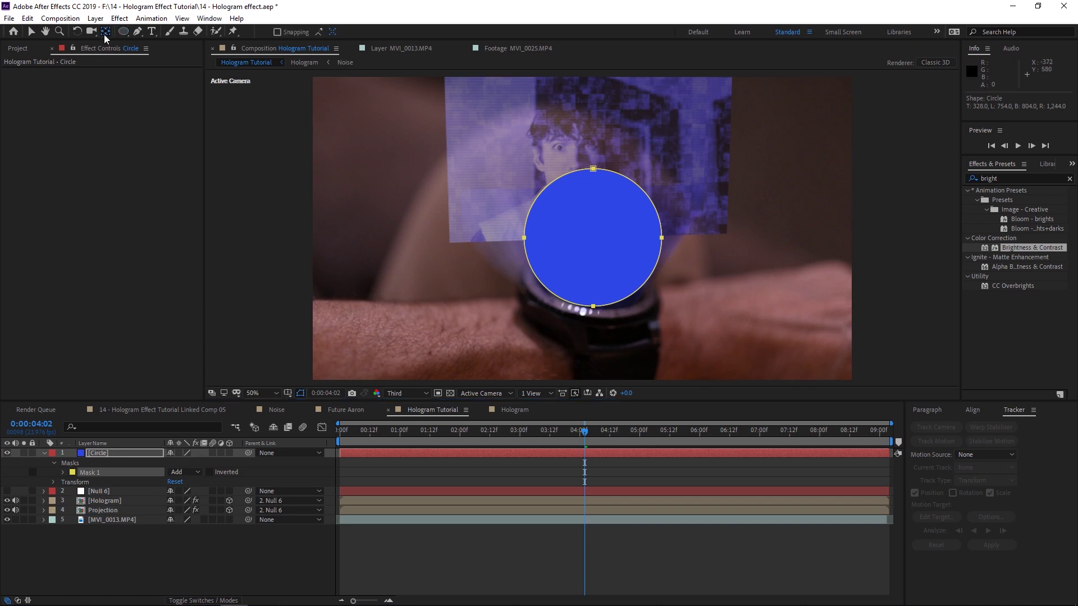
pyautogui.click(588, 255)
pyautogui.moveTo(583, 232)
pyautogui.mouseDown()
pyautogui.moveTo(599, 253)
pyautogui.moveTo(588, 234)
pyautogui.mouseUp()
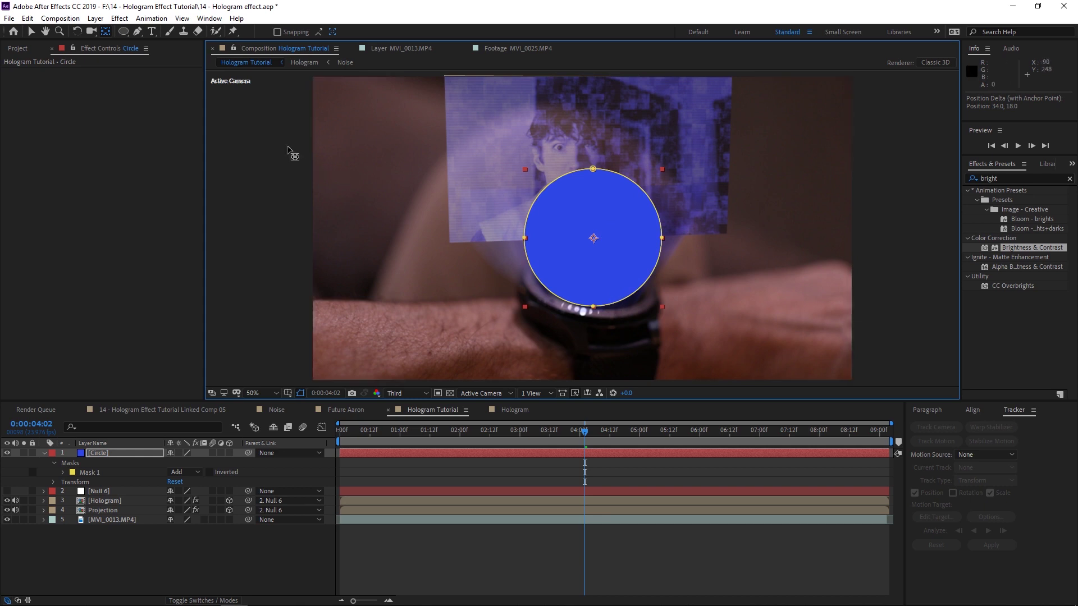
# - Duplicate Mask 1 on the Circle layer and set the copy's mask mode to Subtract
pyautogui.click(100, 473)
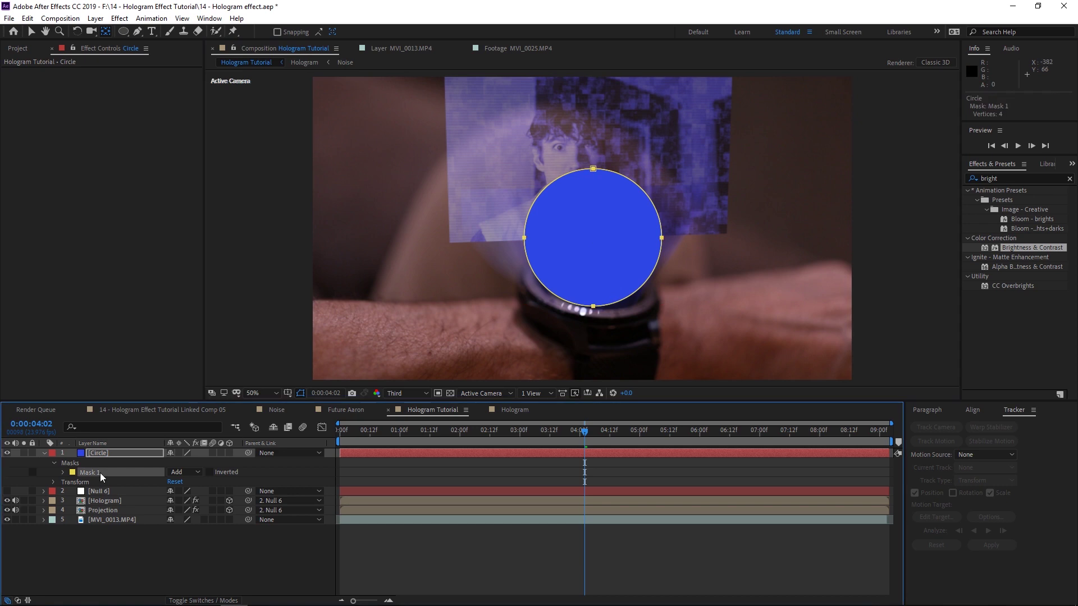
pyautogui.hotkey('ctrl', 'c')
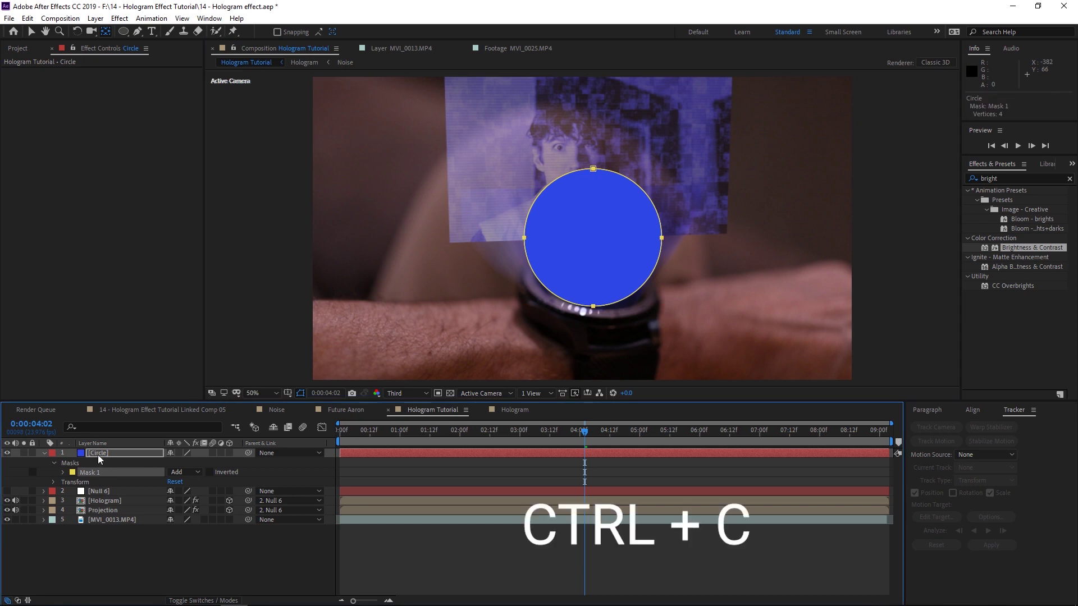
pyautogui.click(116, 453)
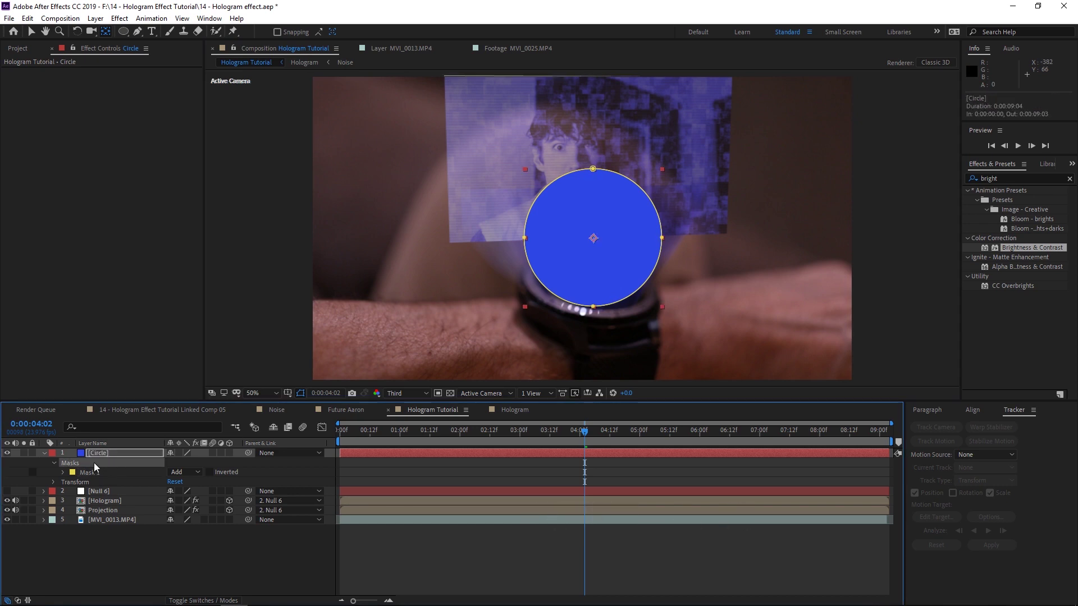
pyautogui.hotkey('ctrl', 'v')
pyautogui.click(186, 482)
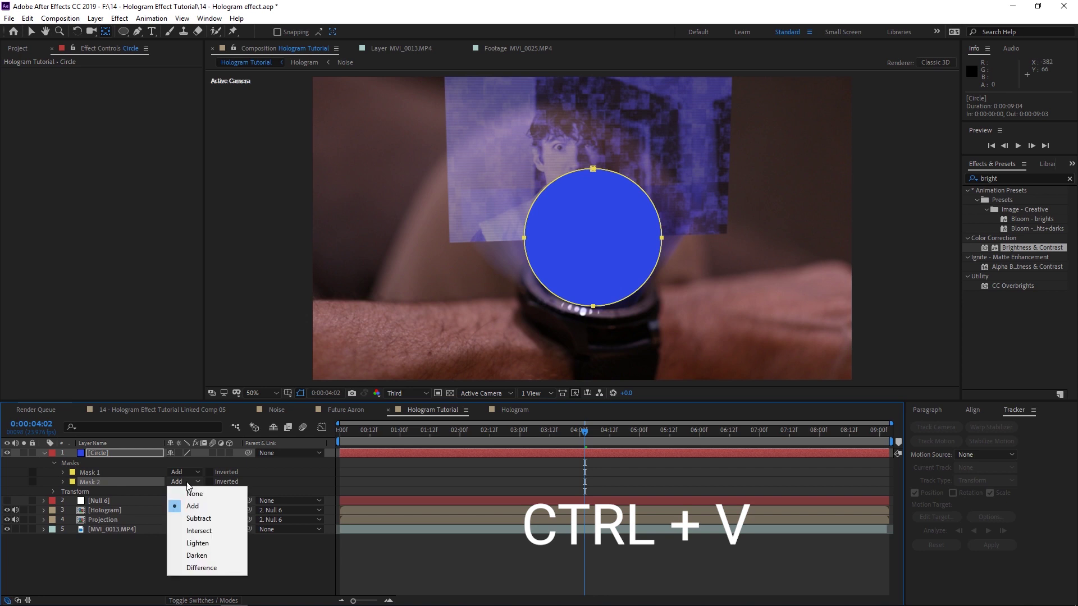
pyautogui.click(199, 519)
# - Set the Mask Expansion of the Circle layer's Mask 2 to -49 pixels to leave a ring
pyautogui.click(62, 482)
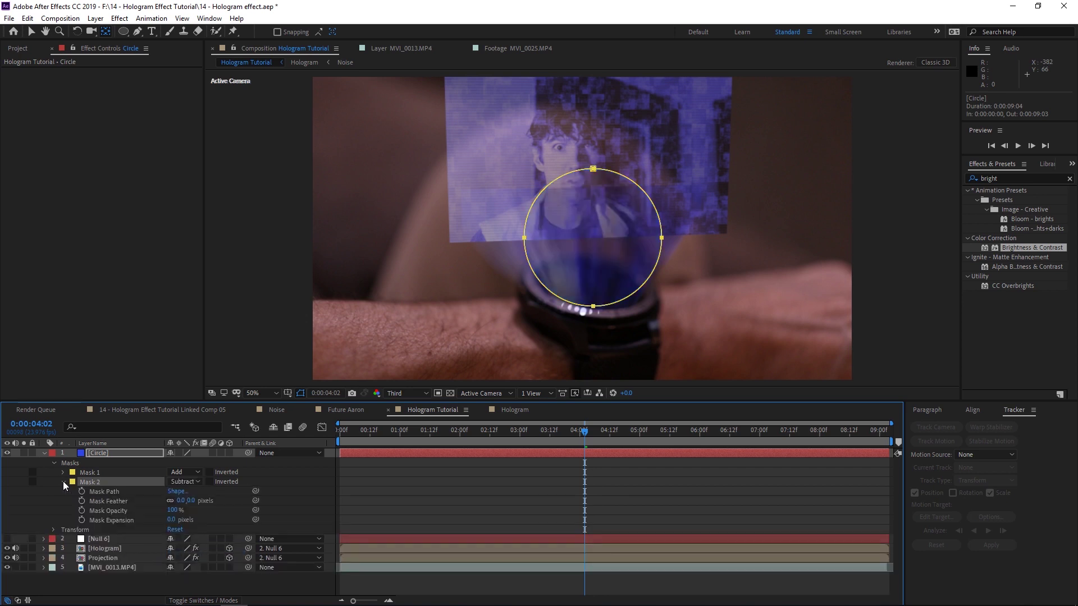
pyautogui.moveTo(175, 521)
pyautogui.mouseDown()
pyautogui.moveTo(151, 520)
pyautogui.moveTo(170, 523)
pyautogui.mouseUp()
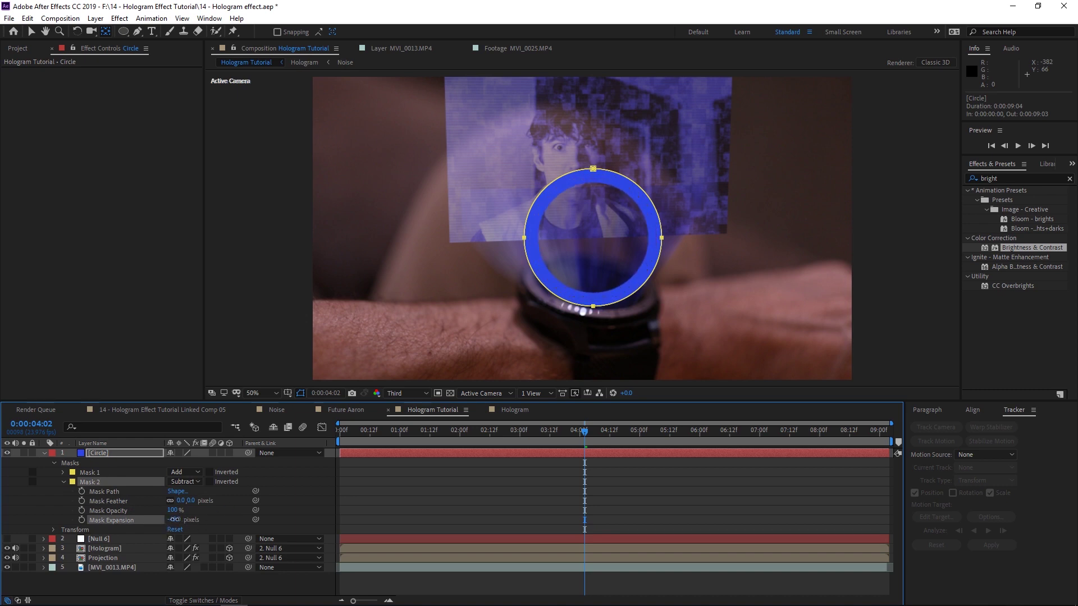
pyautogui.click(174, 520)
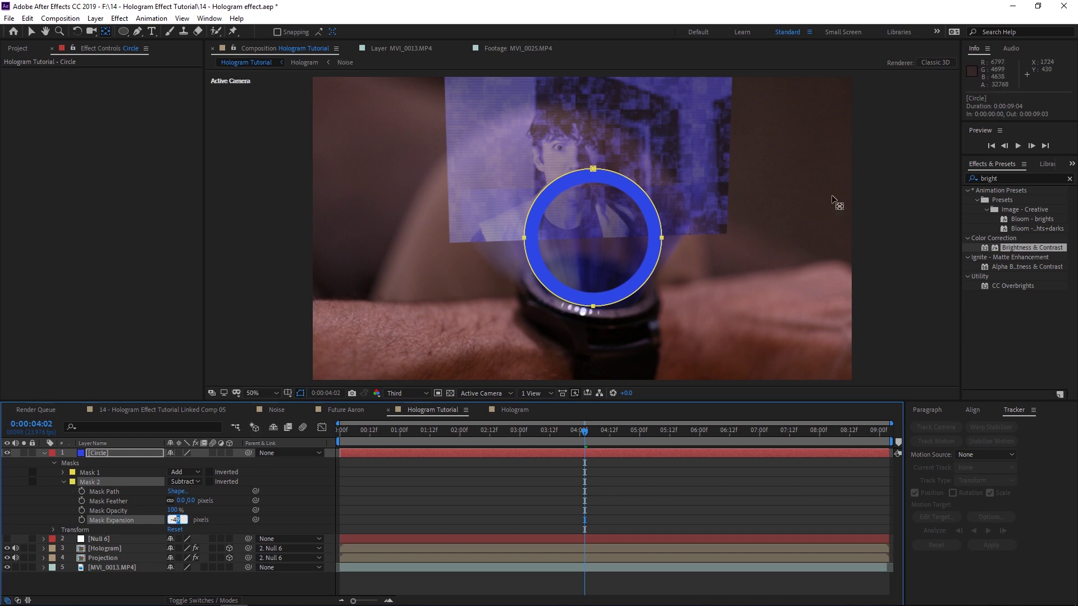
# - Apply Venetian Blinds to the Circle layer with Transition Completion 14%, Direction -66° and Width 11
pyautogui.click(1015, 179)
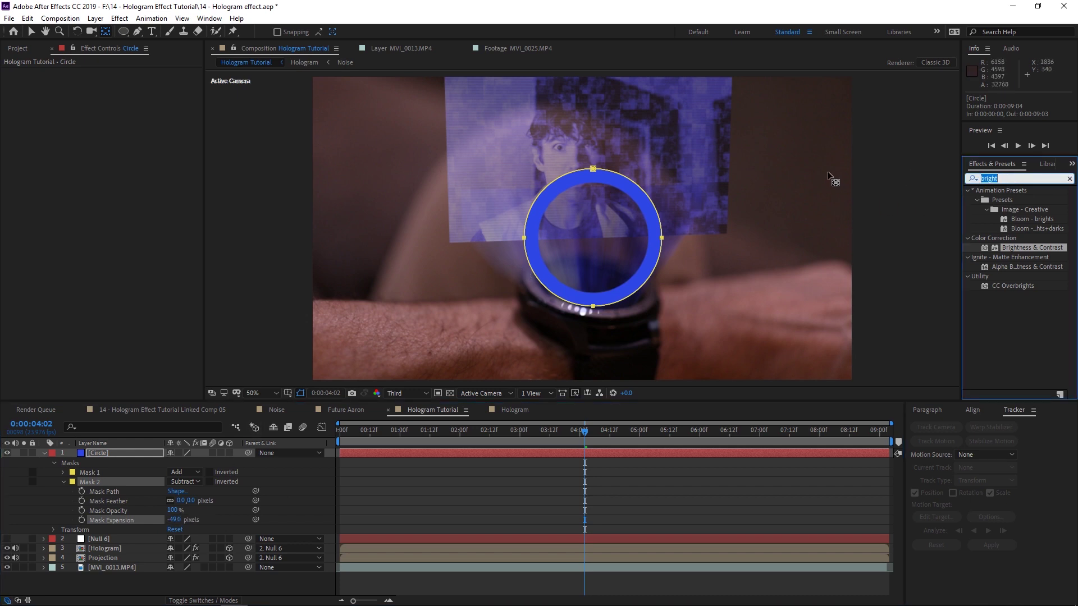
pyautogui.write('ven')
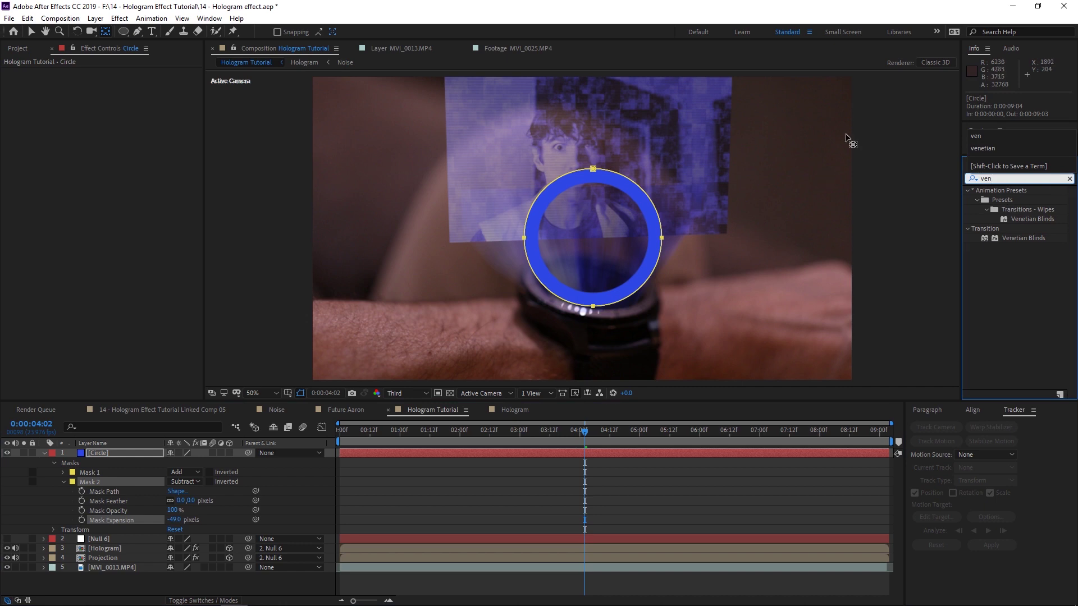
pyautogui.moveTo(1025, 220); pyautogui.dragTo(482, 455)
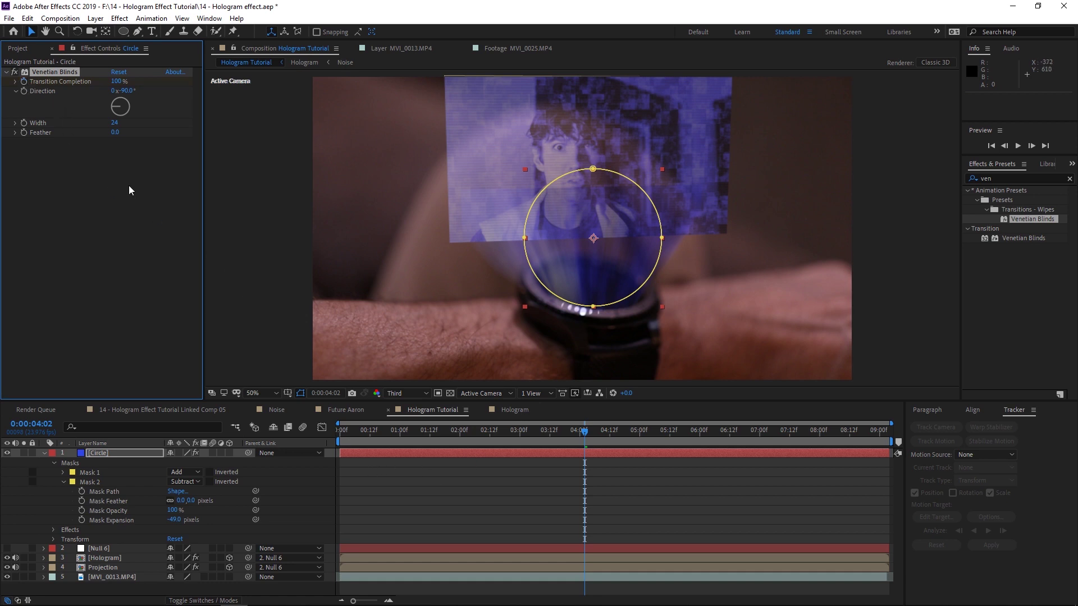
pyautogui.moveTo(115, 82); pyautogui.dragTo(68, 81)
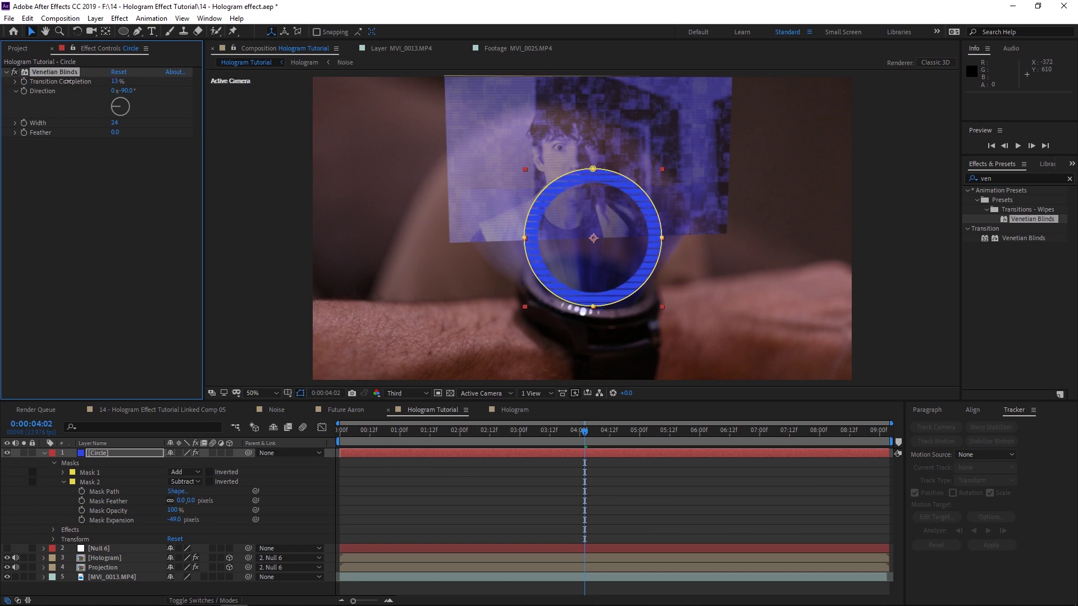
pyautogui.moveTo(122, 90); pyautogui.dragTo(108, 122)
# - Set the Circle layer's blending mode to Screen and its opacity to 80%
pyautogui.click(199, 601)
pyautogui.click(199, 601)
pyautogui.click(192, 455)
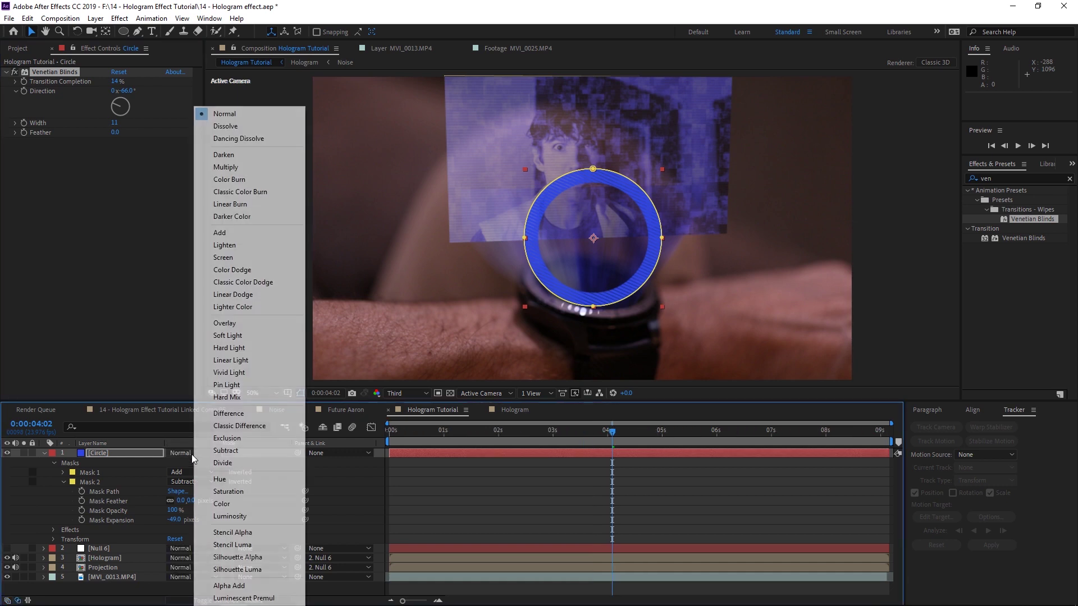
pyautogui.click(236, 258)
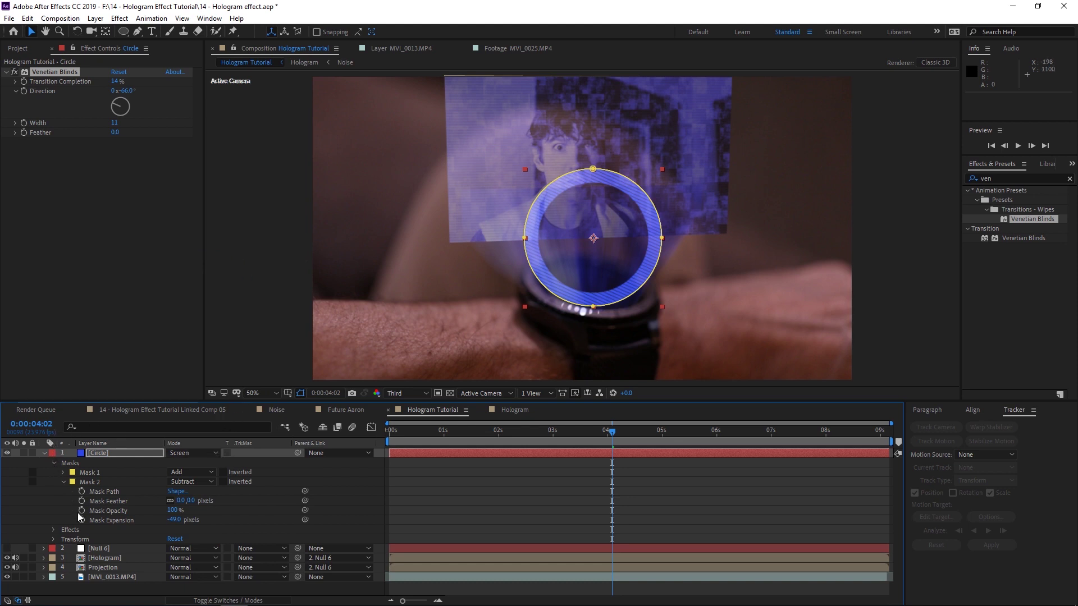
pyautogui.click(54, 539)
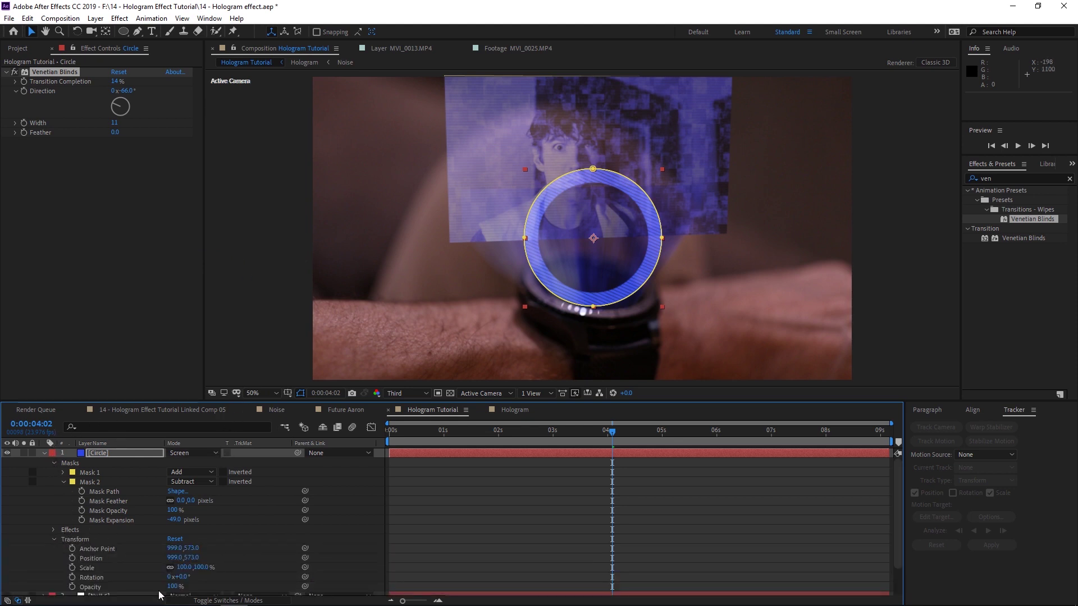
pyautogui.moveTo(169, 586)
pyautogui.mouseDown()
pyautogui.moveTo(156, 603)
pyautogui.moveTo(172, 584)
pyautogui.mouseUp()
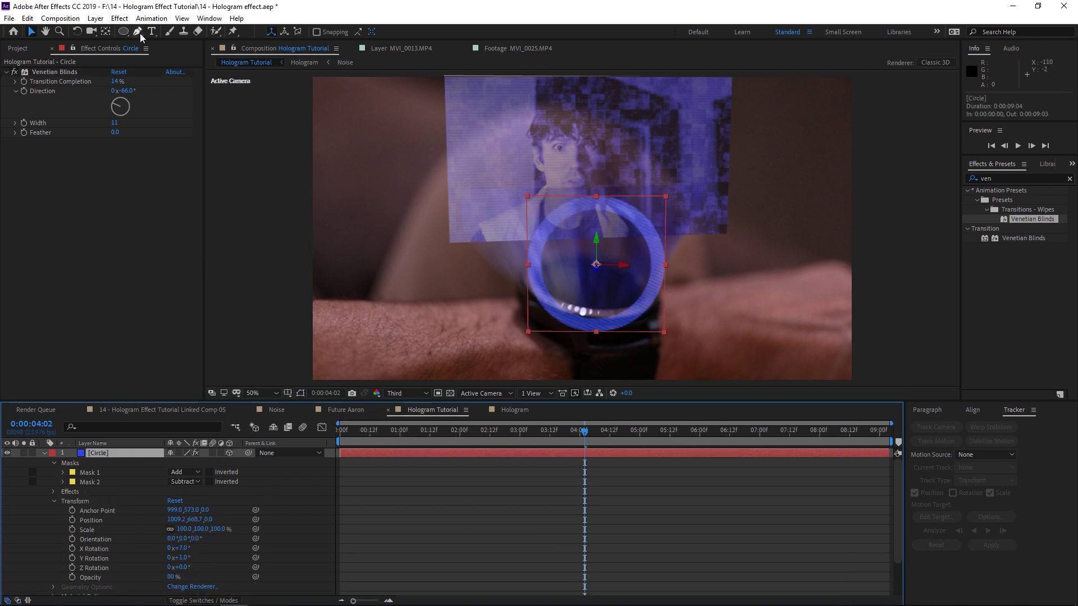
# - Draw four-point Pen masks across the ring's lower-right and upper-left parts and set both to Subtract
pyautogui.click(139, 33)
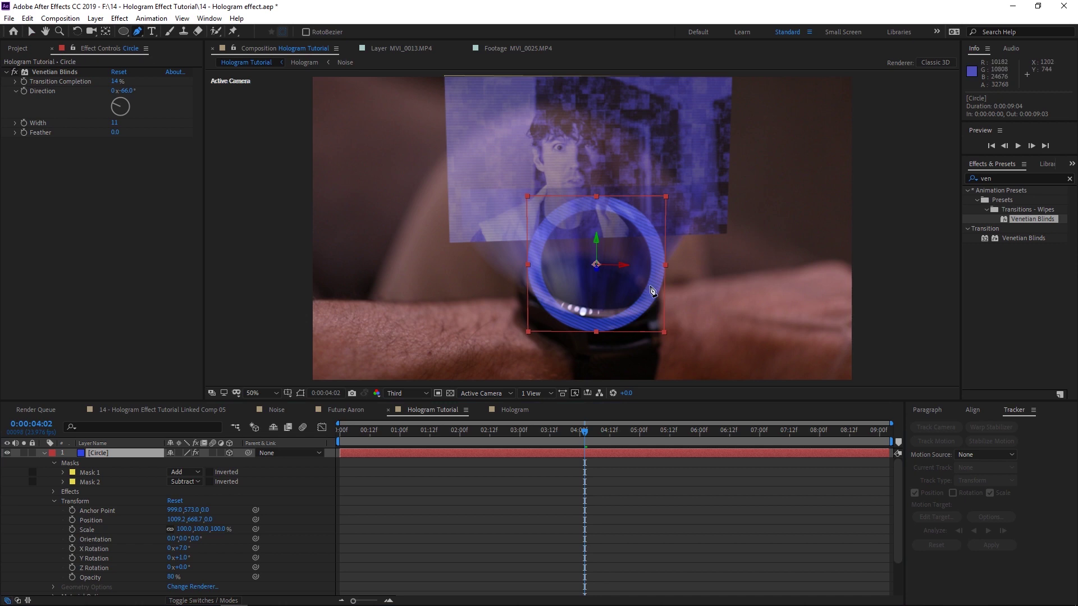
pyautogui.moveTo(636, 279); pyautogui.dragTo(684, 324)
pyautogui.click(646, 339)
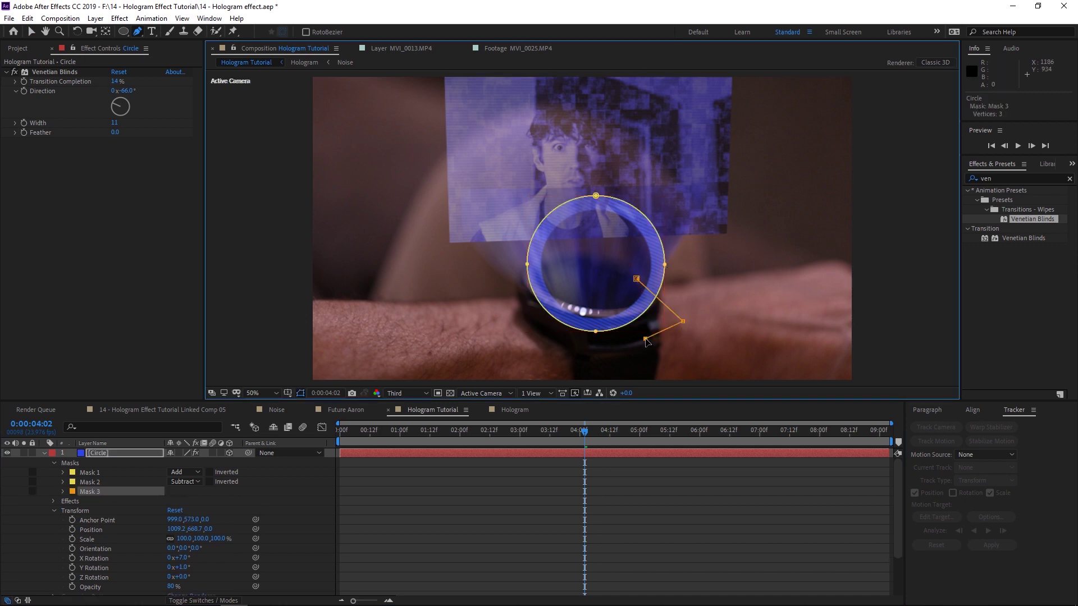
pyautogui.click(610, 300)
pyautogui.click(636, 279)
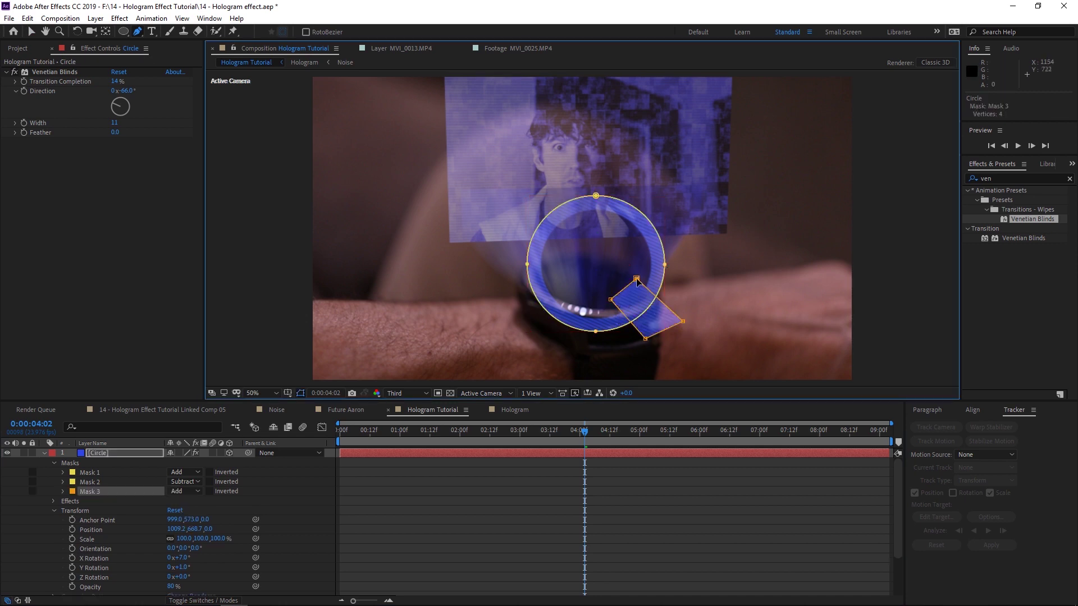
pyautogui.click(194, 492)
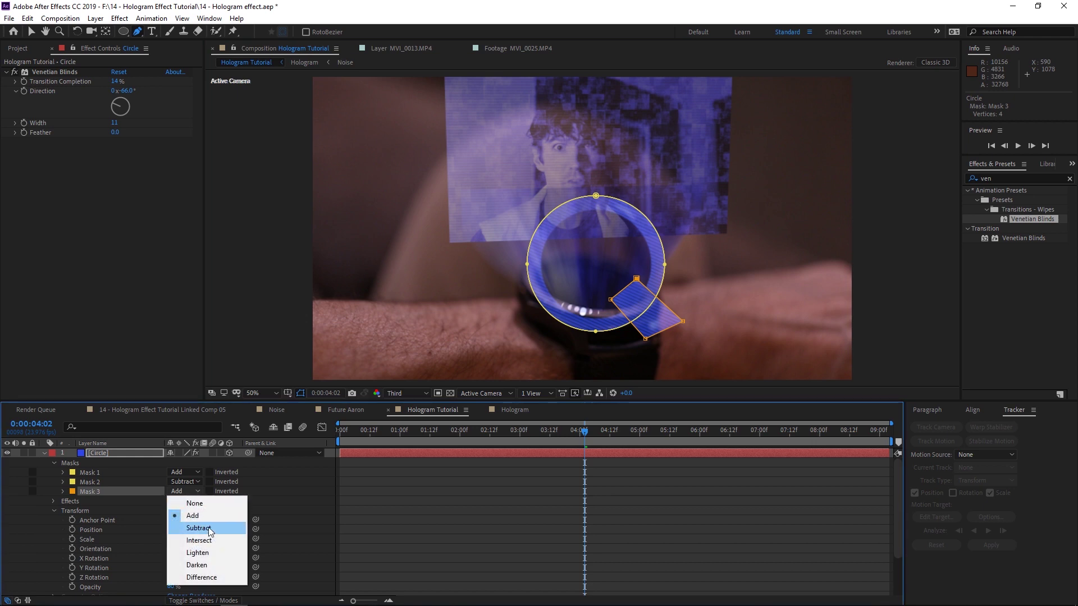
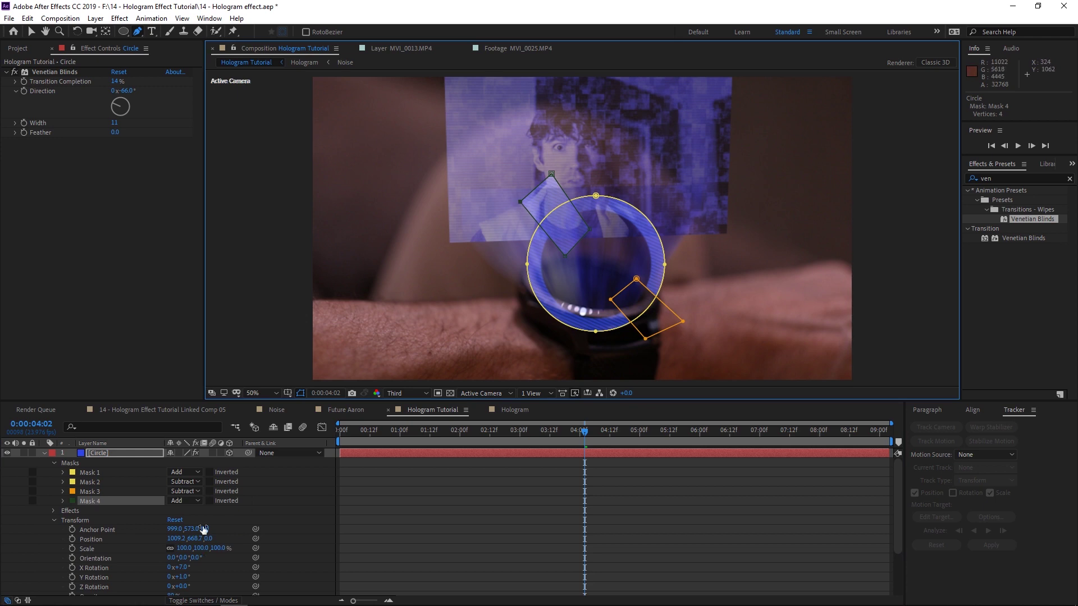
pyautogui.click(197, 501)
pyautogui.click(193, 541)
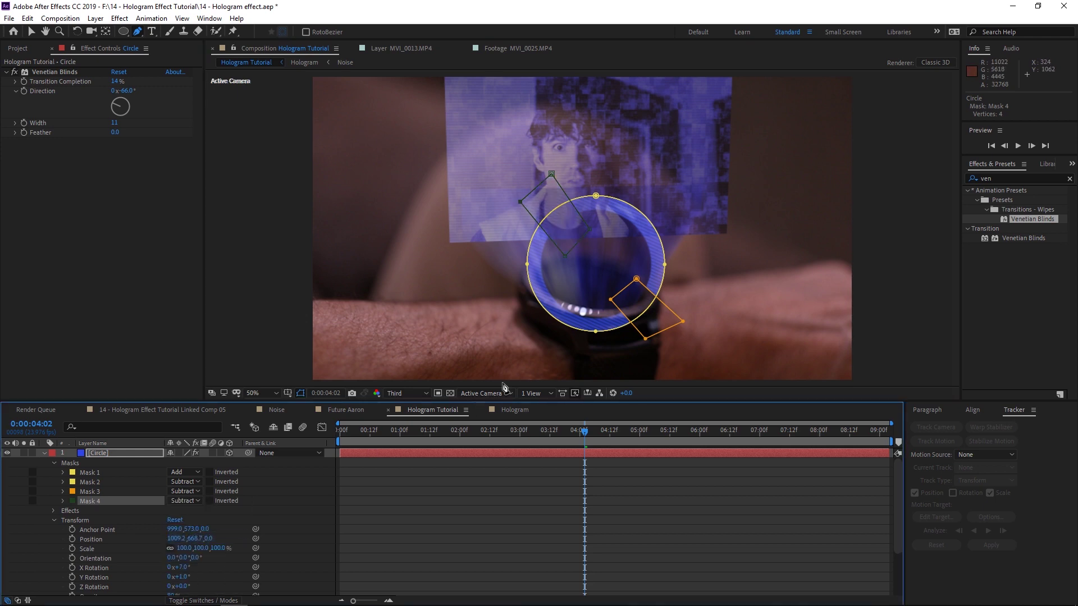
# - Reshape the two four-point cut-out masks on the ring by moving their corner points, widening their outer sides
pyautogui.click(32, 32)
pyautogui.moveTo(518, 204); pyautogui.dragTo(501, 225)
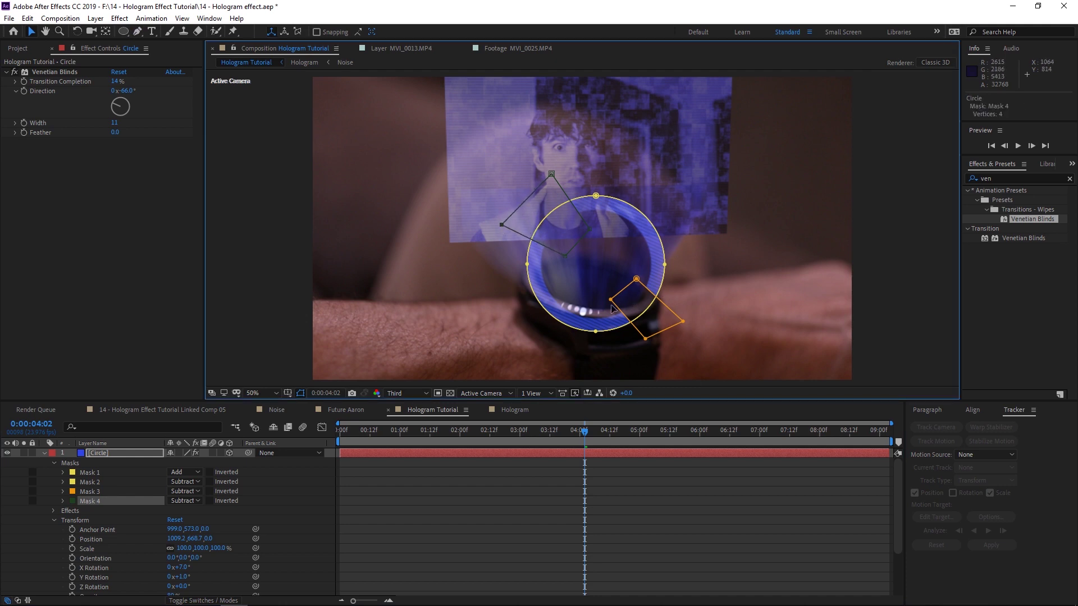
pyautogui.moveTo(611, 301); pyautogui.dragTo(620, 292)
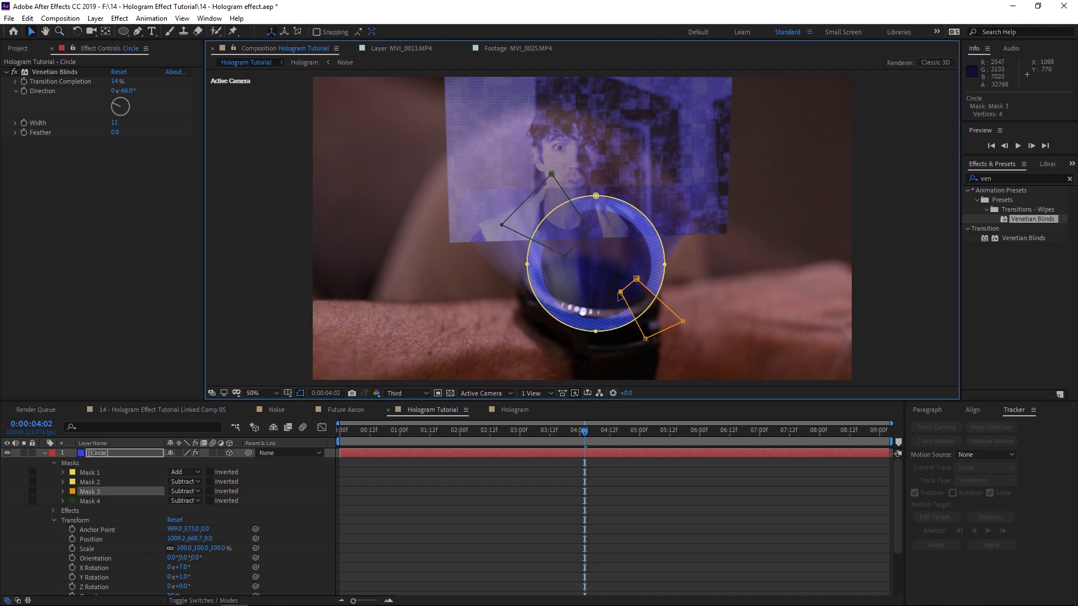
pyautogui.moveTo(684, 322); pyautogui.dragTo(693, 289)
pyautogui.moveTo(645, 339); pyautogui.dragTo(646, 348)
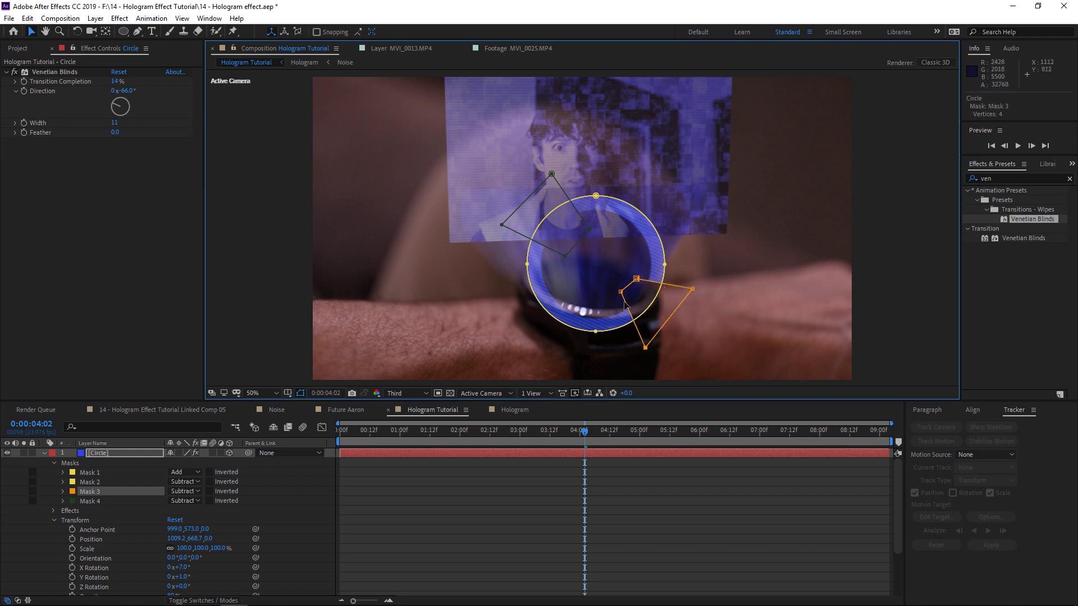
pyautogui.click(593, 234)
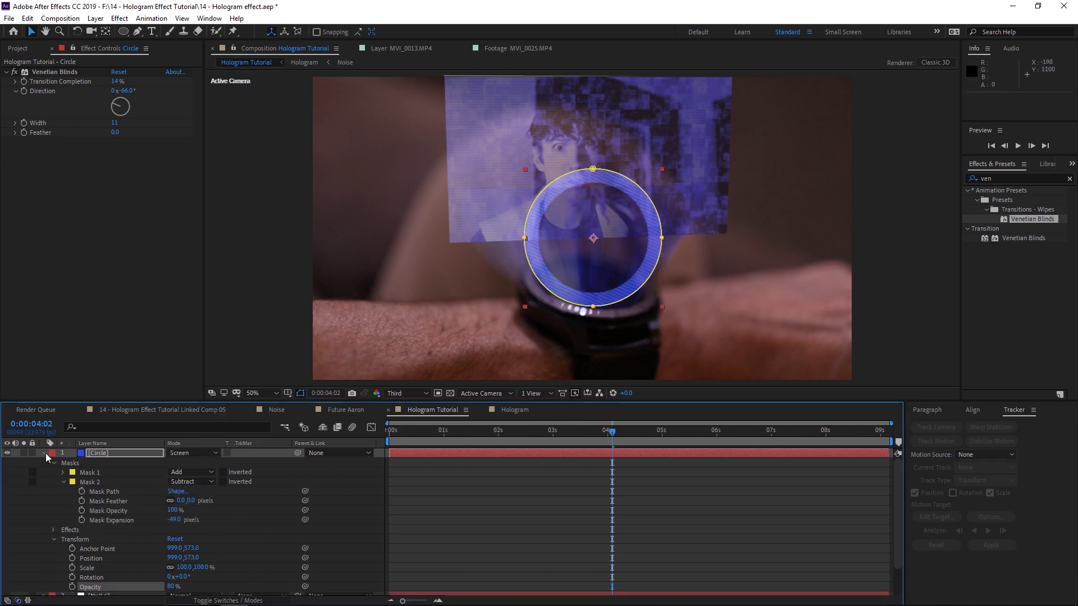
# - Turn the Circle layer into a 3D layer
pyautogui.click(43, 454)
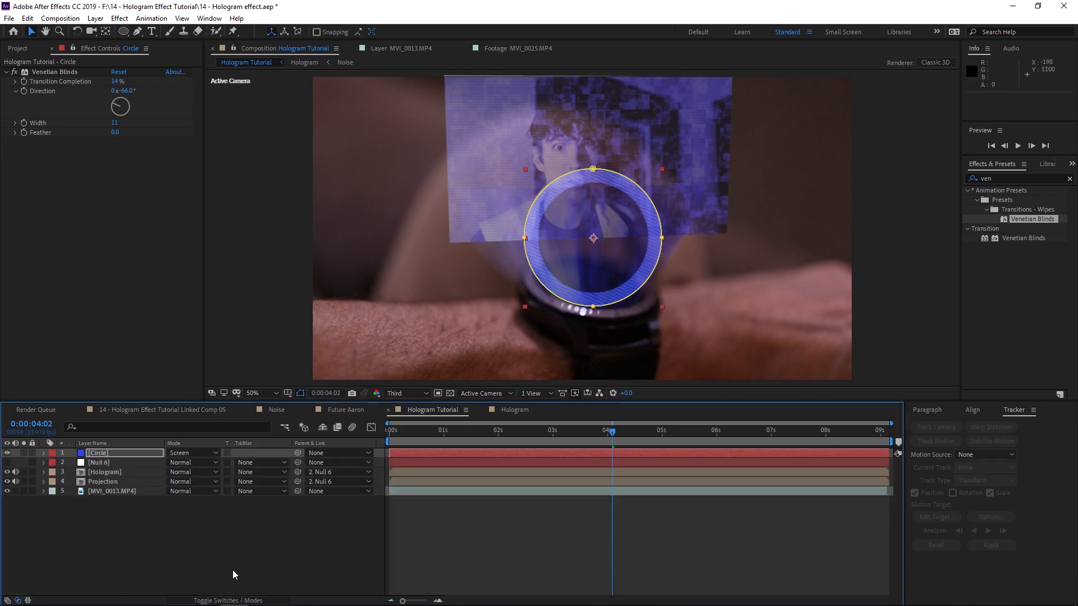
pyautogui.click(234, 600)
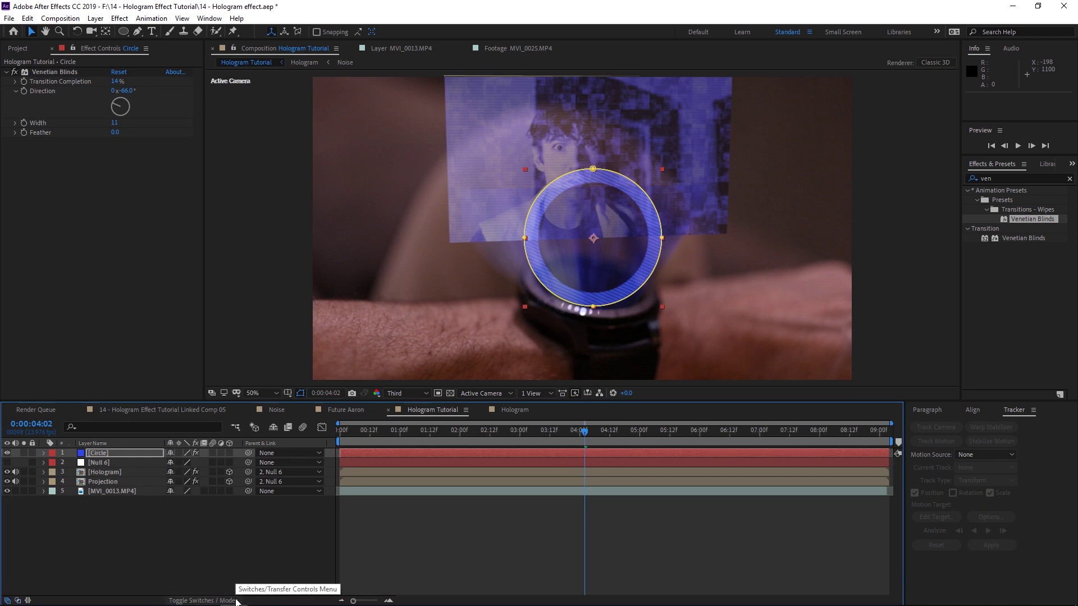
pyautogui.click(235, 600)
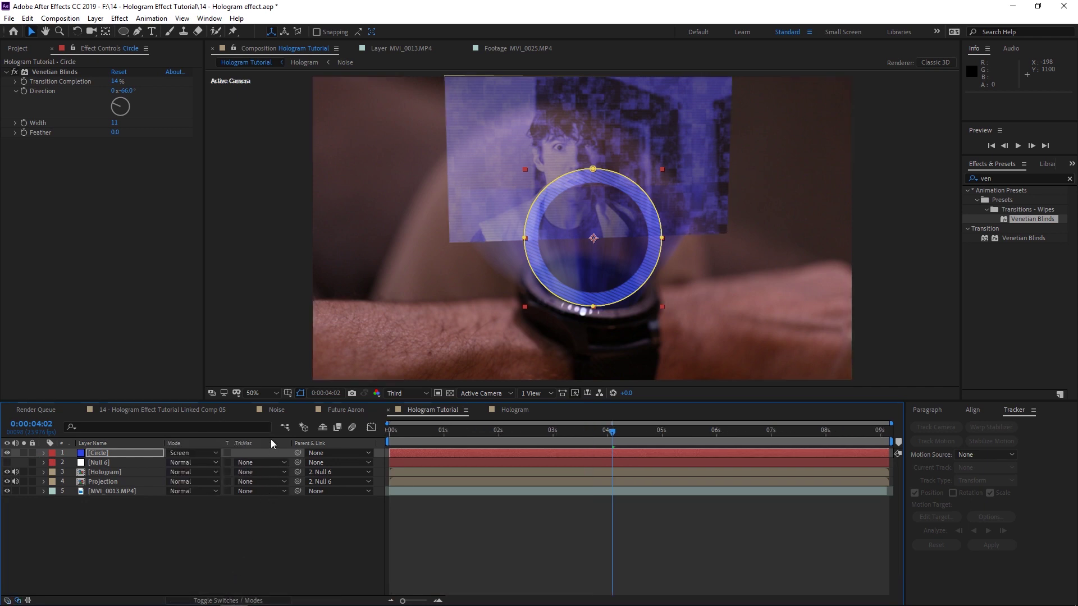
pyautogui.click(251, 600)
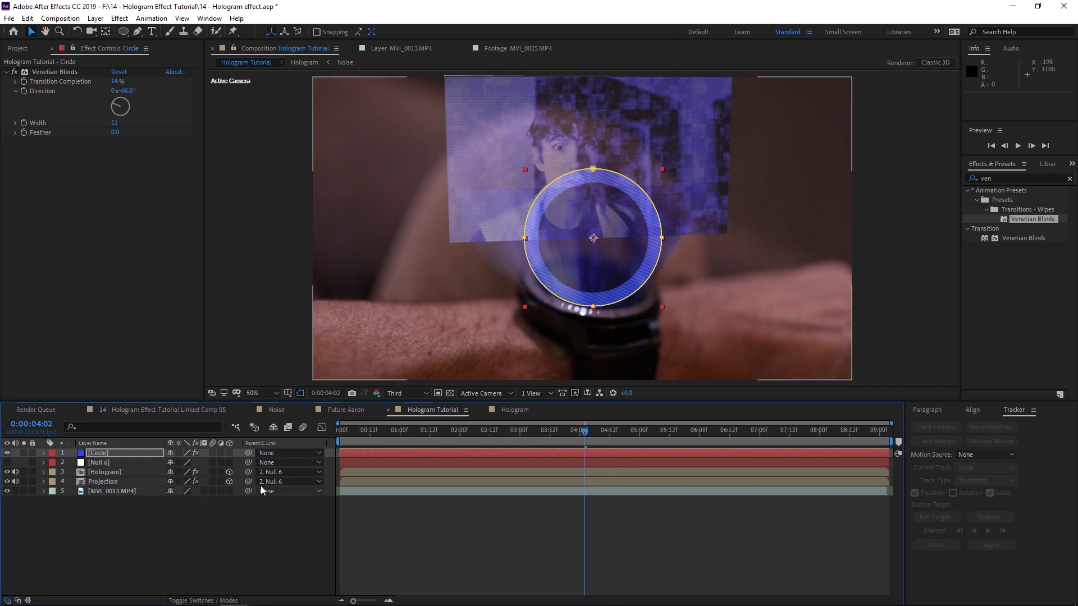
pyautogui.click(229, 452)
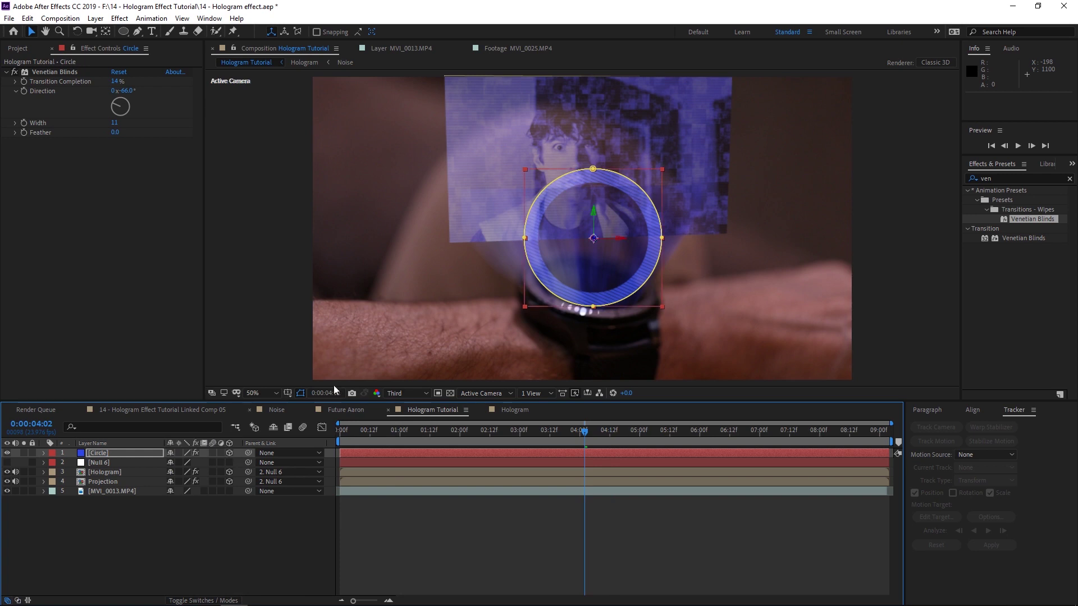
# - Tilt the Circle layer to an X Rotation of -79° and move the flattened ring over the watch face
pyautogui.click(44, 453)
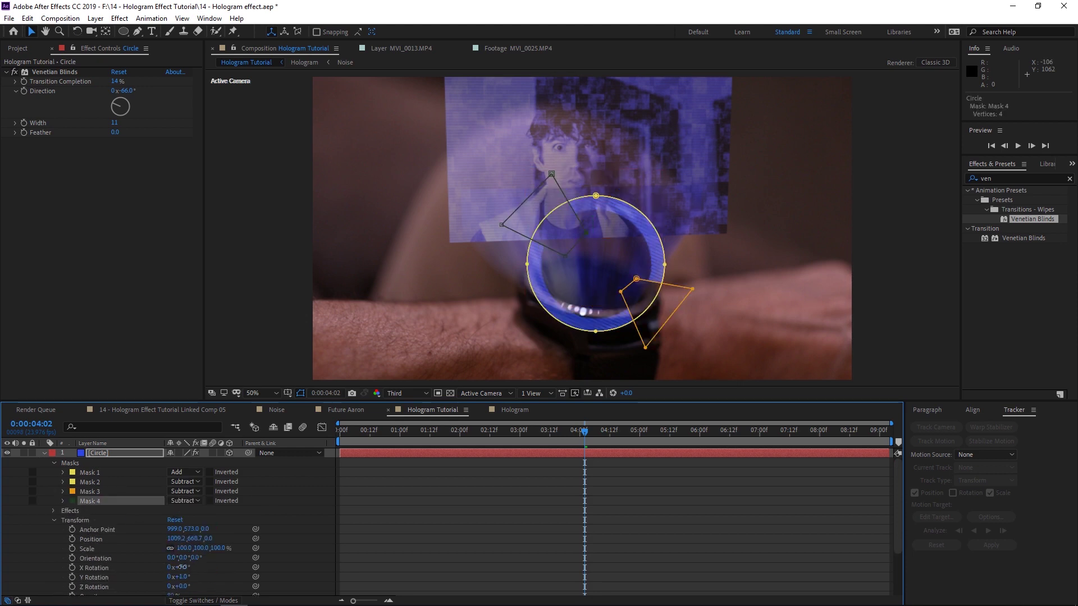
pyautogui.moveTo(180, 568)
pyautogui.mouseDown()
pyautogui.moveTo(132, 565)
pyautogui.moveTo(178, 576)
pyautogui.mouseUp()
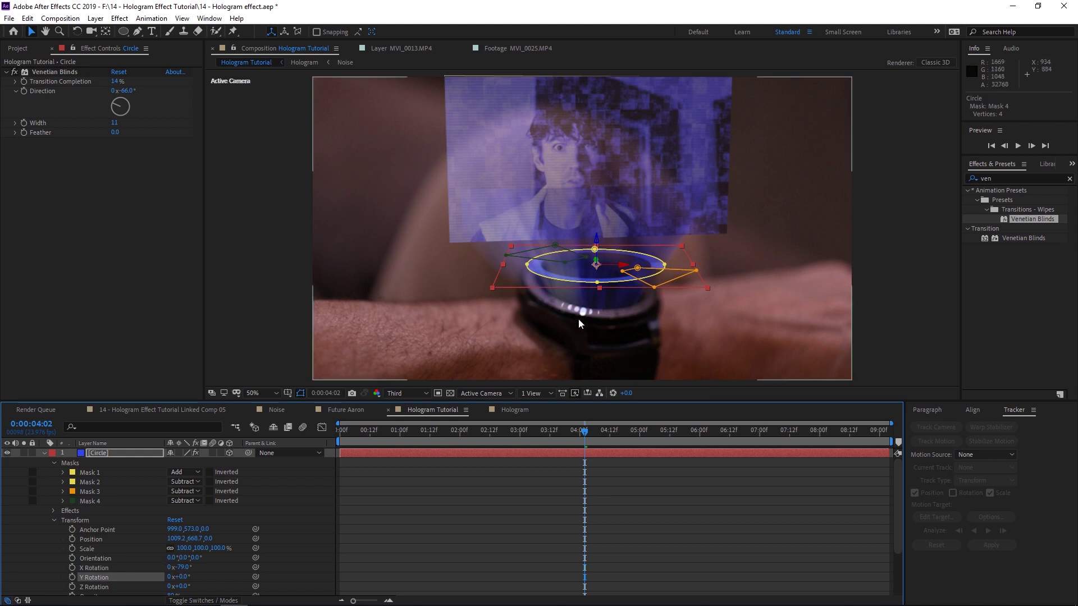
pyautogui.moveTo(574, 279); pyautogui.dragTo(578, 284)
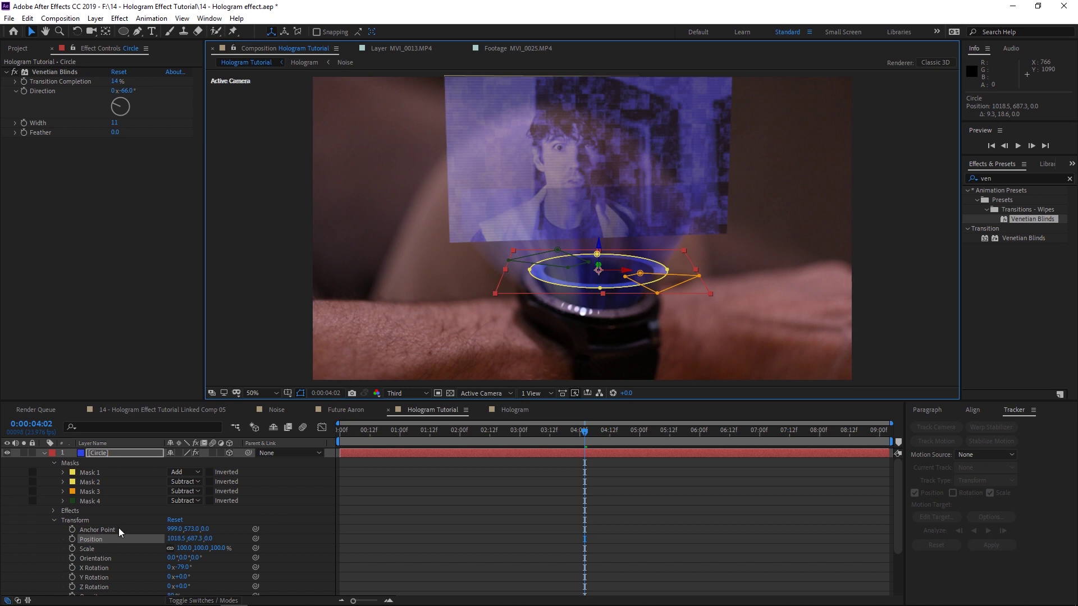
# - Keyframe the Circle layer's Z Rotation from 0° at the first frame to 4x+112° at 0:00:09:02 and check the spin
pyautogui.moveTo(584, 432); pyautogui.dragTo(340, 456)
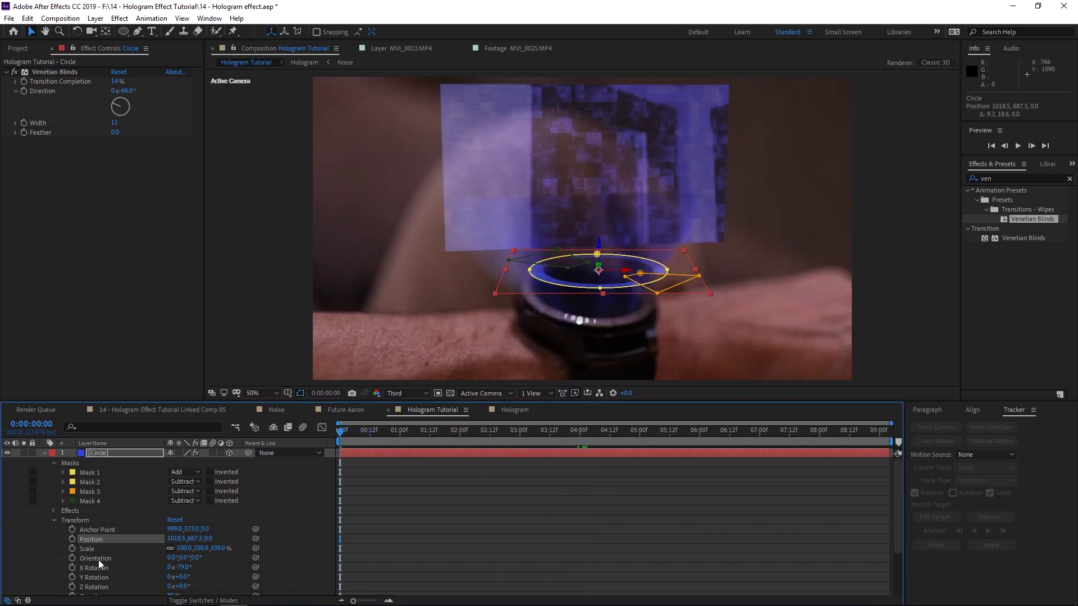
pyautogui.click(72, 587)
pyautogui.moveTo(340, 432); pyautogui.dragTo(887, 457)
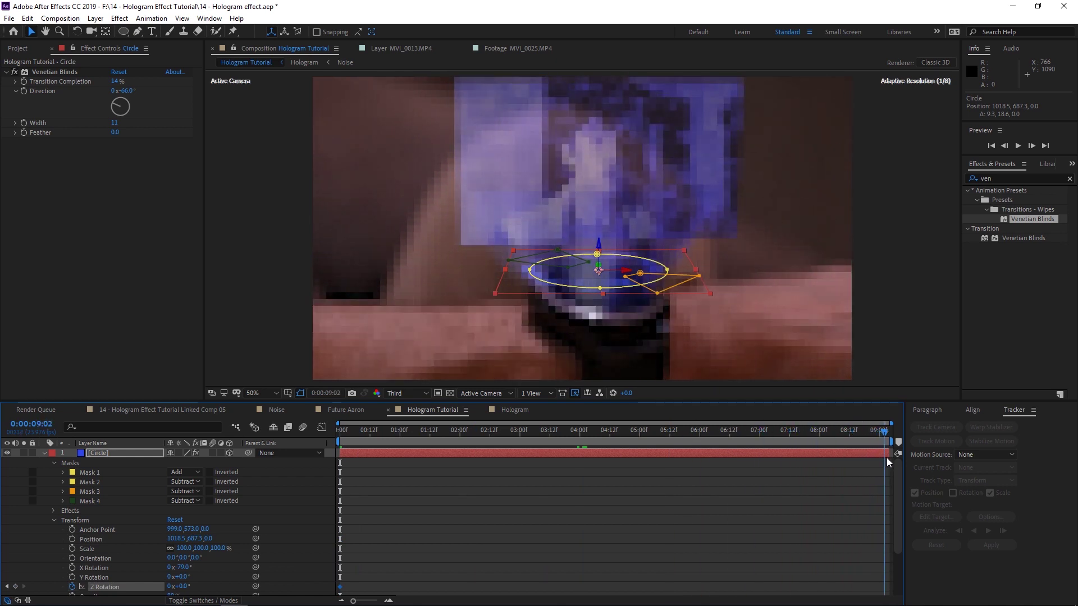
pyautogui.moveTo(177, 590); pyautogui.dragTo(327, 590)
pyautogui.moveTo(180, 587); pyautogui.dragTo(337, 588)
pyautogui.moveTo(188, 590); pyautogui.dragTo(303, 587)
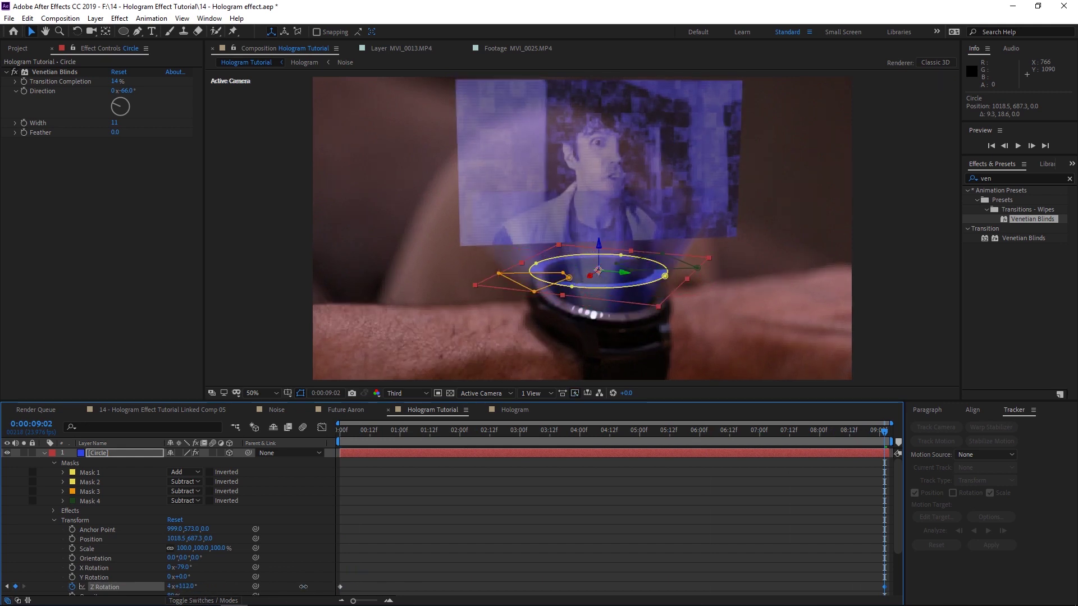
pyautogui.click(450, 474)
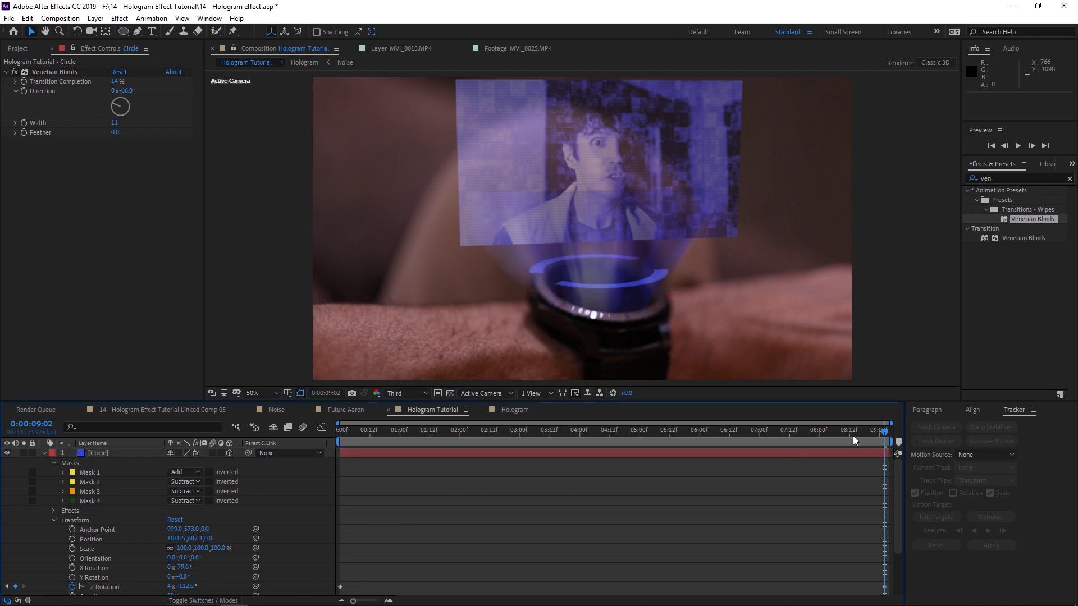
pyautogui.moveTo(884, 429); pyautogui.dragTo(481, 444)
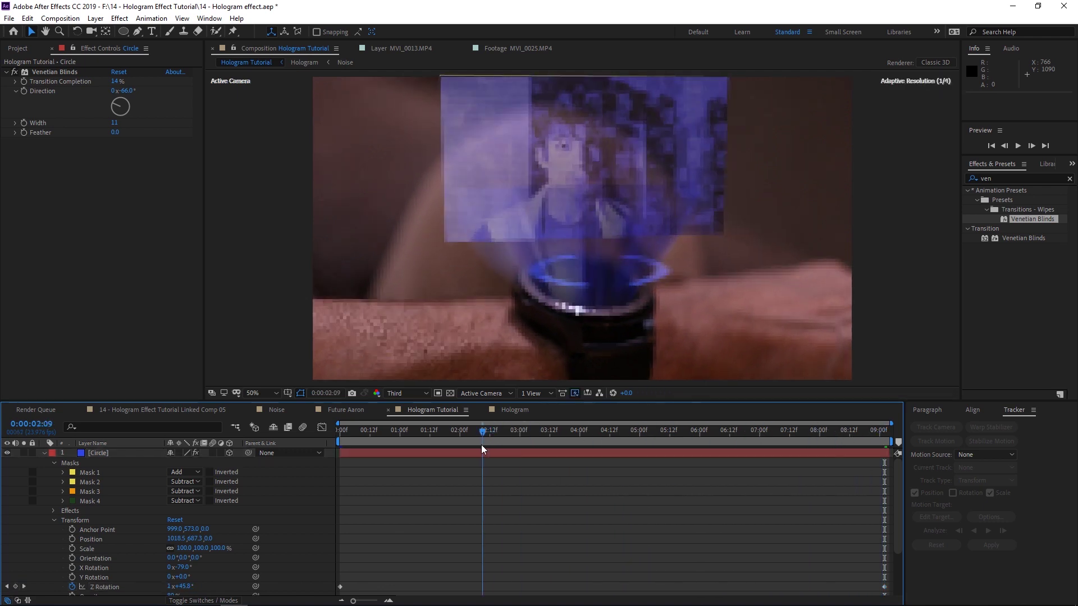
# - Place the Circle layer below Null 6 in the layer stack and parent it to Null 6
pyautogui.click(45, 454)
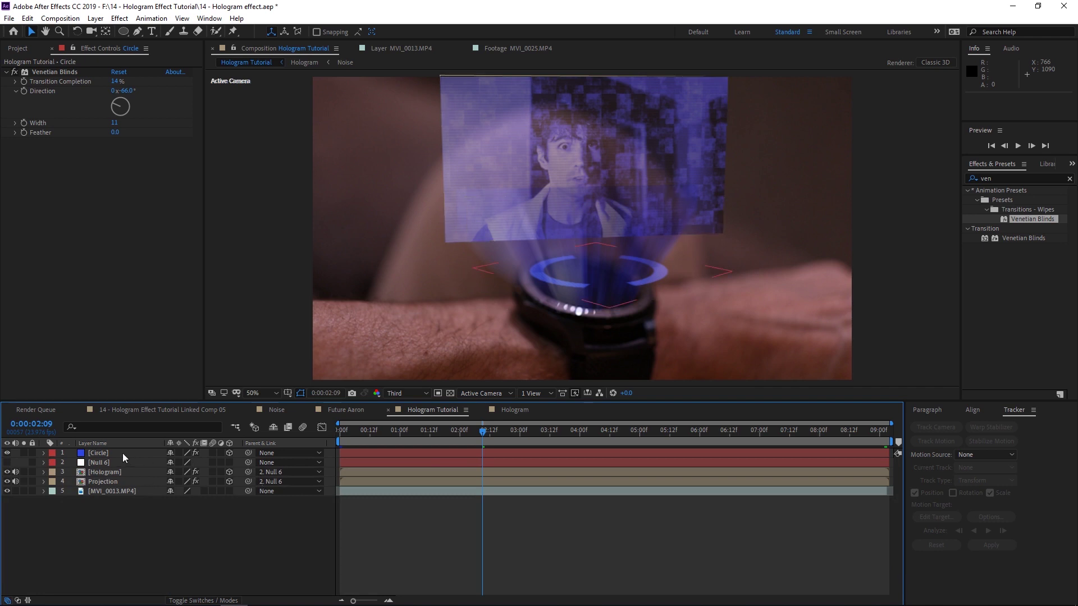
pyautogui.moveTo(142, 450); pyautogui.dragTo(140, 467)
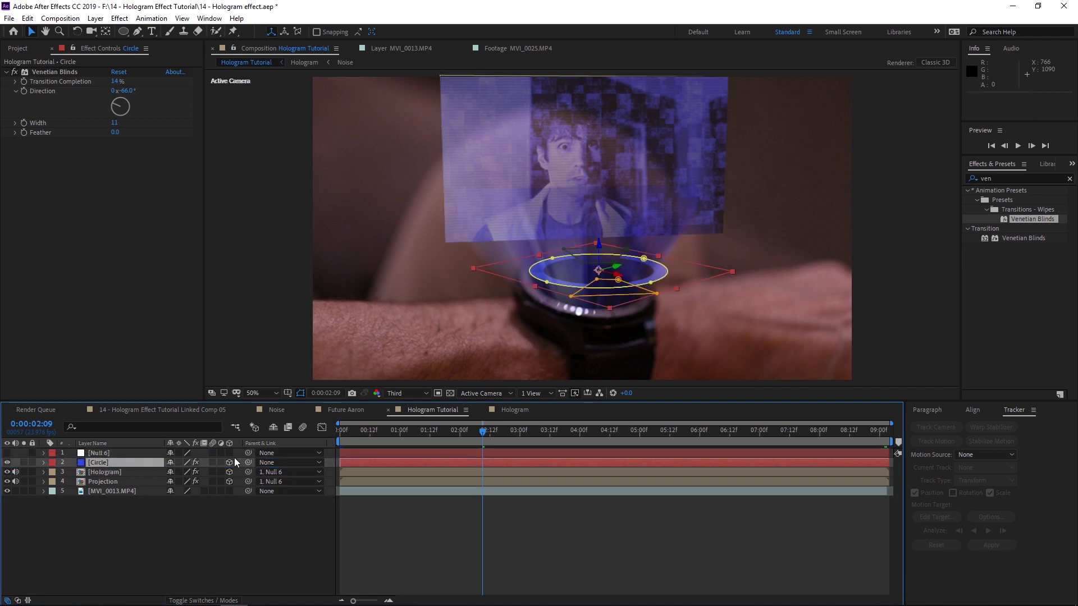
pyautogui.moveTo(248, 464); pyautogui.dragTo(132, 453)
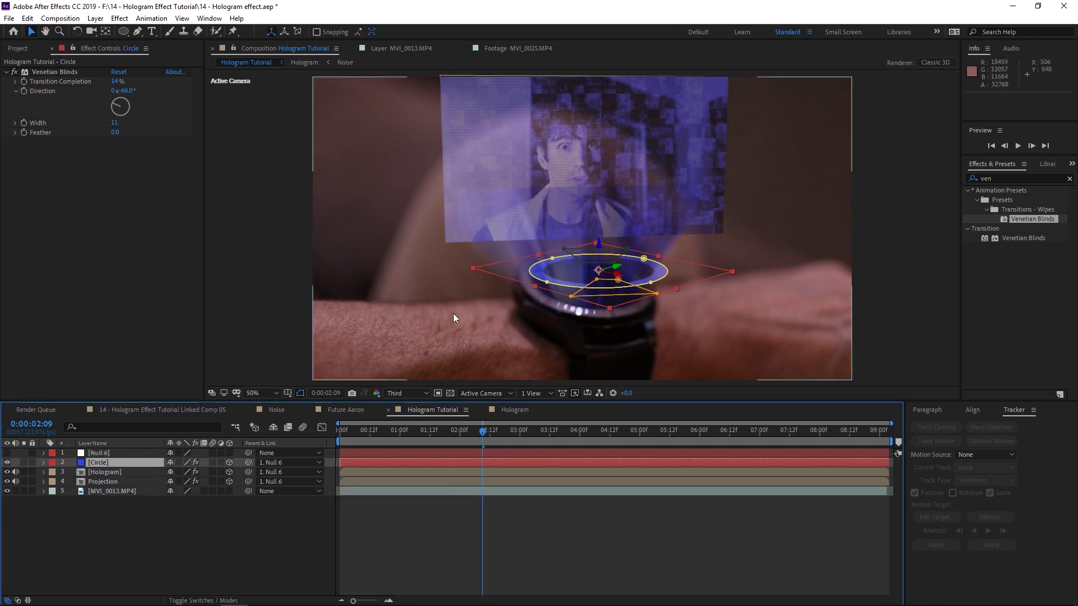
# - Nudge the ring into place above the watch face and preview the composition from its beginning
pyautogui.moveTo(560, 281); pyautogui.dragTo(556, 279)
pyautogui.moveTo(481, 430); pyautogui.dragTo(342, 442)
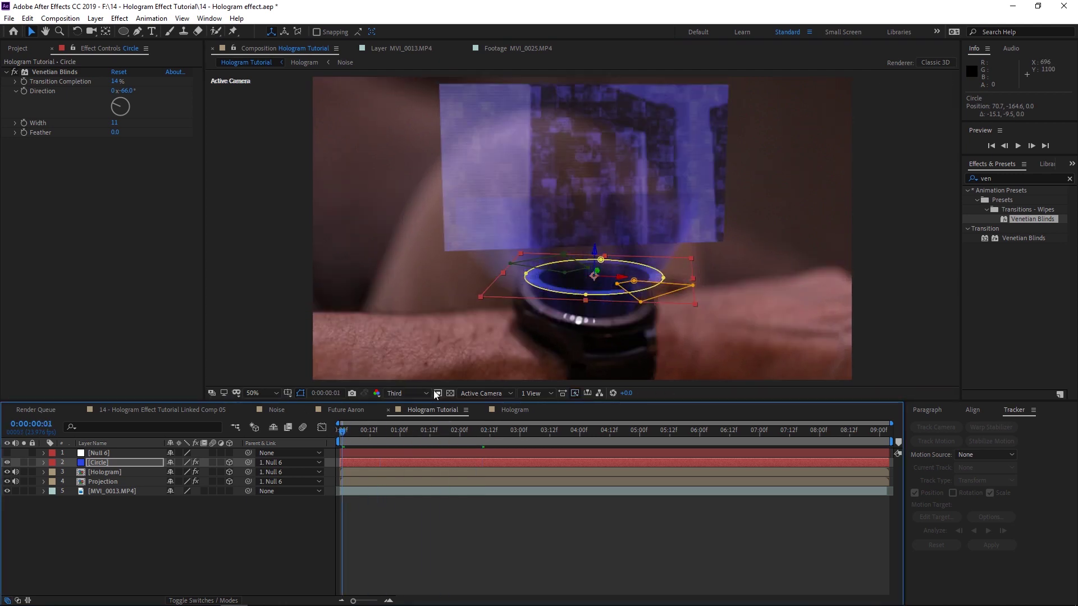
pyautogui.press('space')
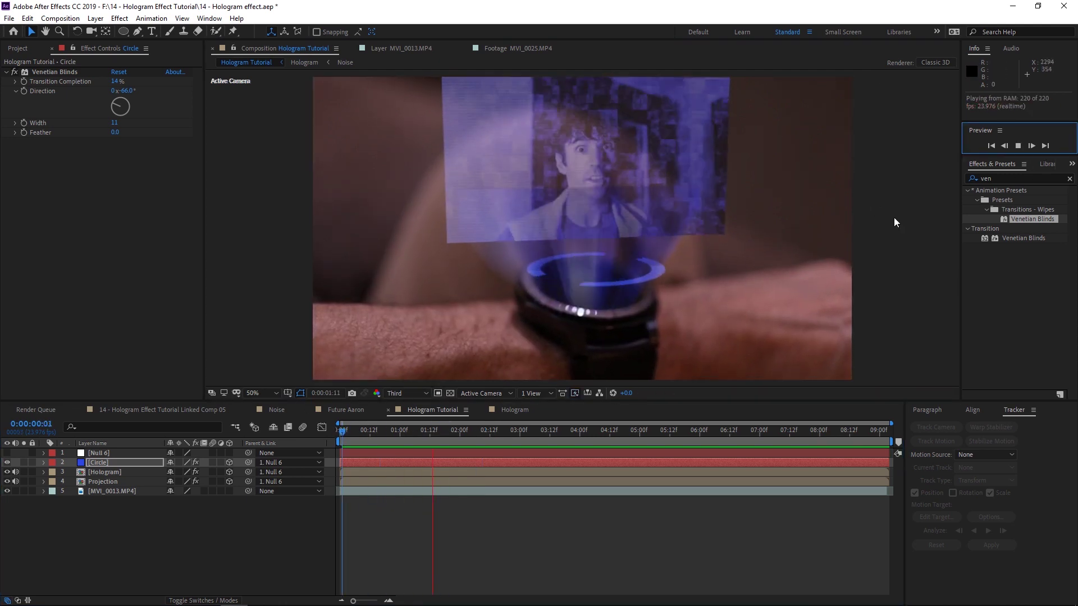